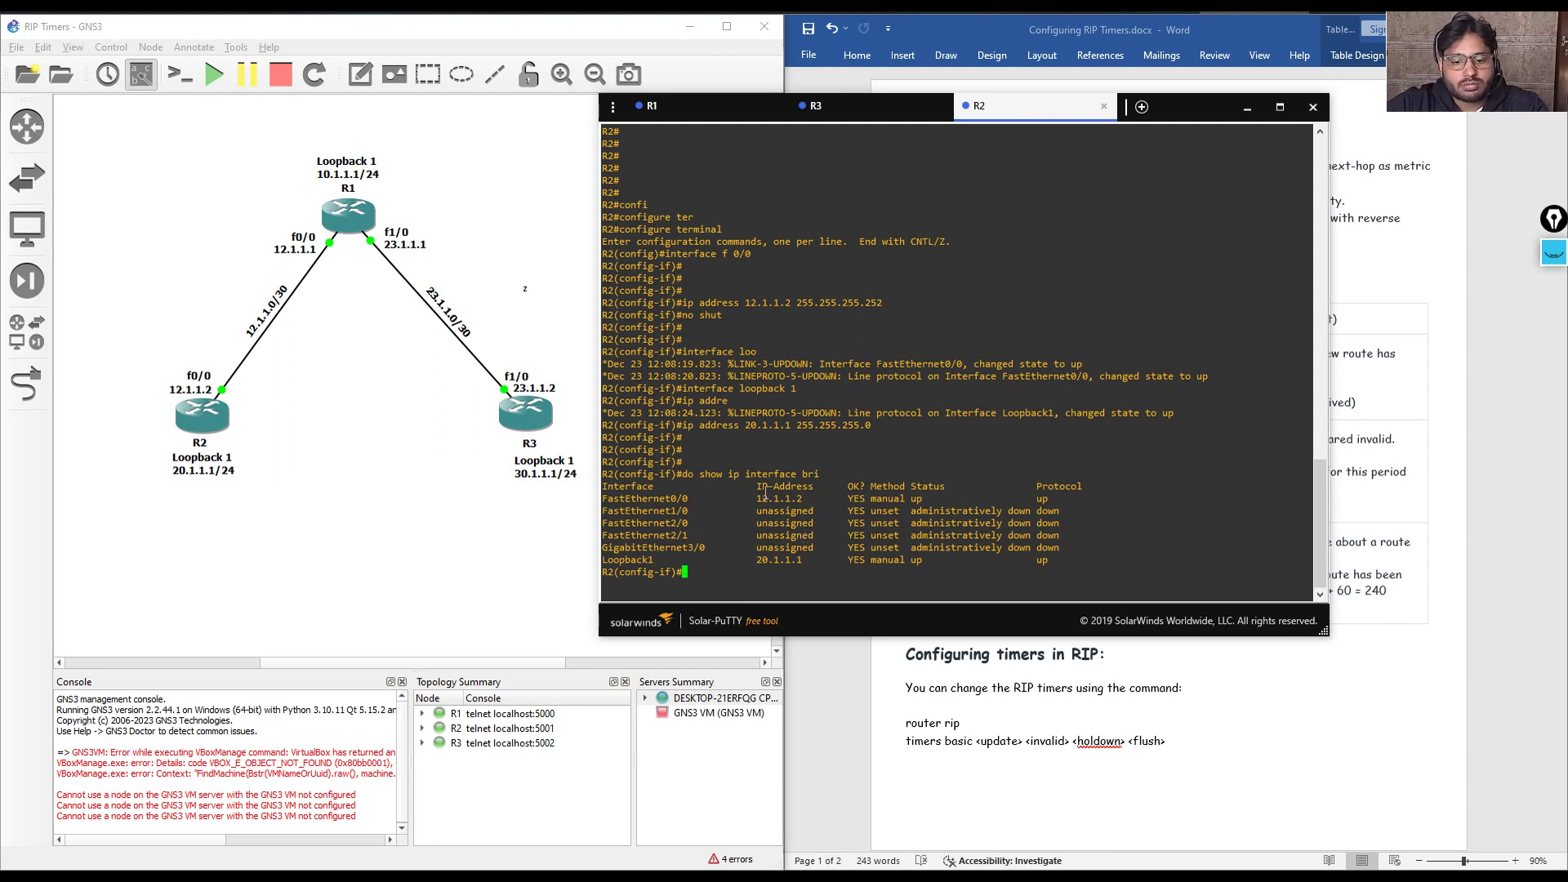
pyautogui.press('Return')
pyautogui.press('Return')
pyautogui.press('Return')
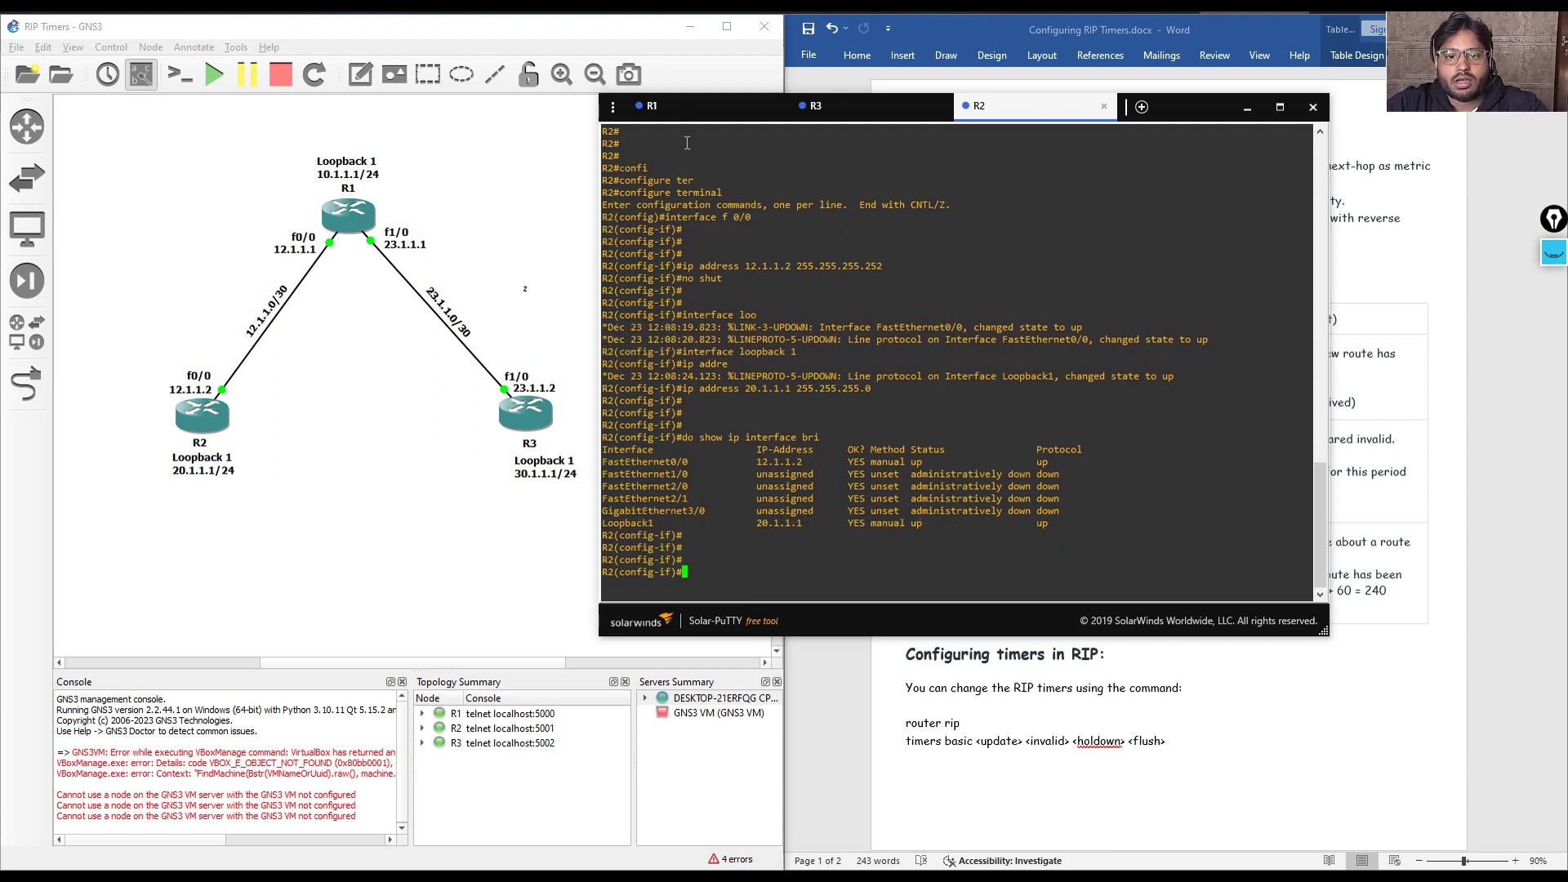
# Switch to R1's console, quit the paged configuration listing and exit interface configuration to global configuration mode
pyautogui.click(652, 106)
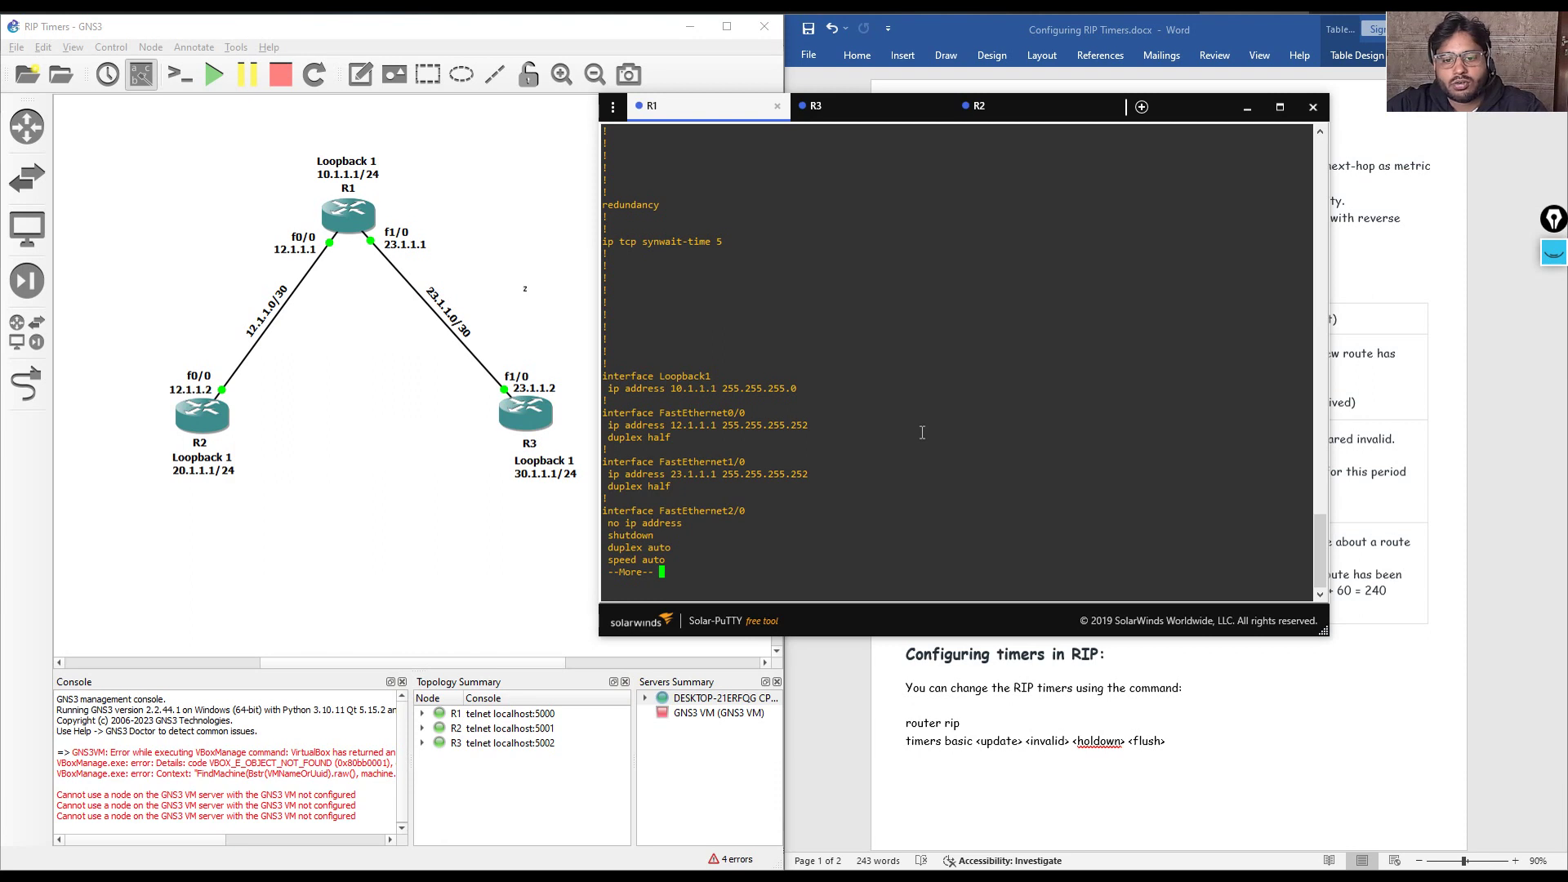
pyautogui.press('q')
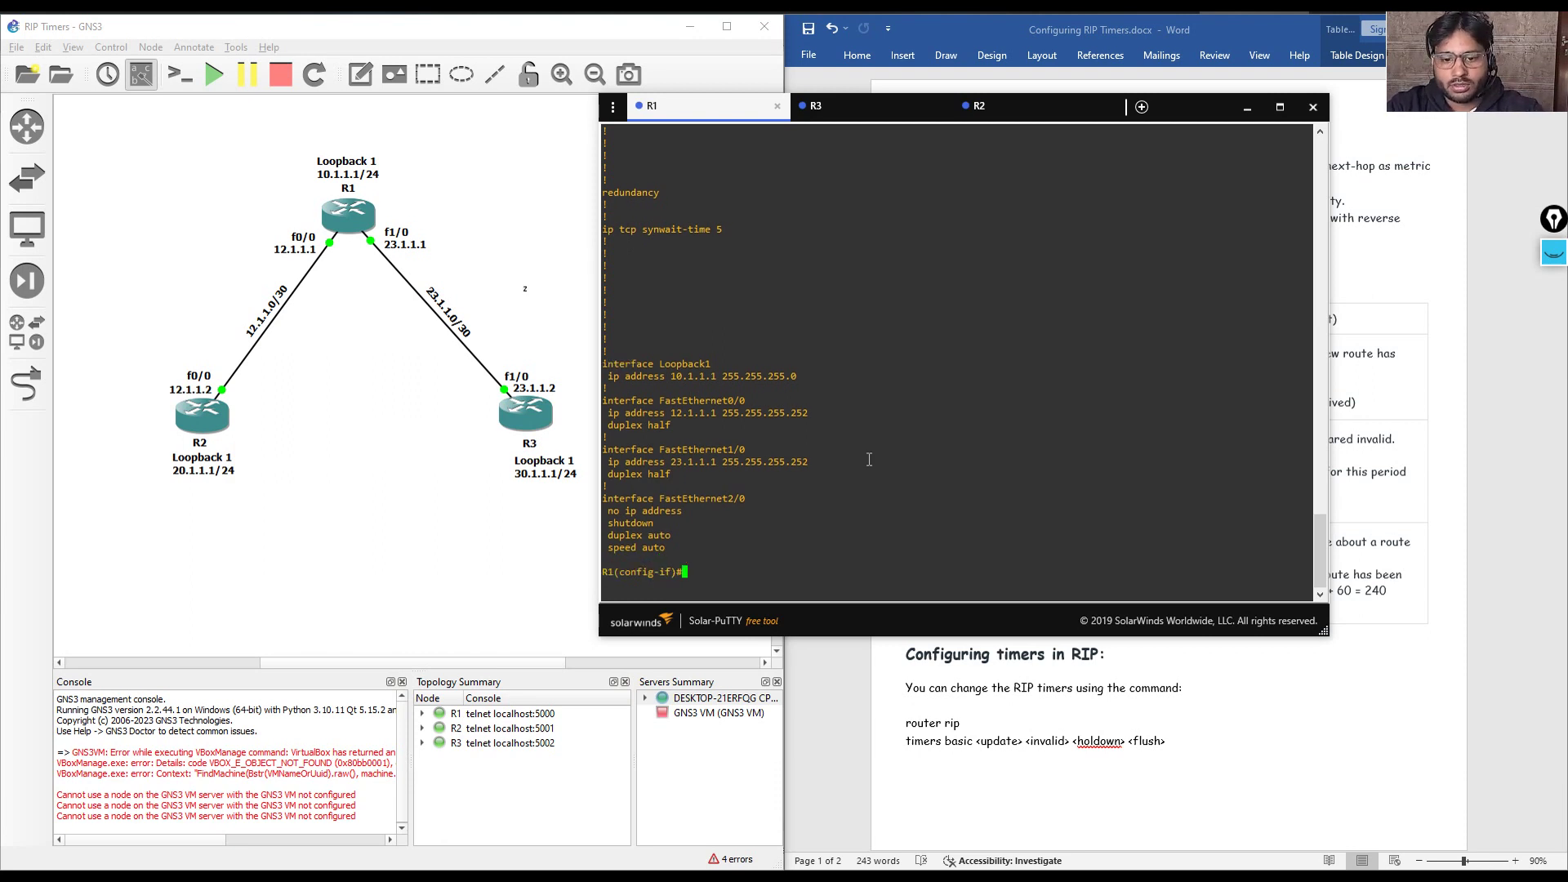
pyautogui.press('Return')
pyautogui.press('Return')
pyautogui.press('Return')
pyautogui.press('Return')
pyautogui.write('ex')
pyautogui.press('Return')
pyautogui.press('Return')
pyautogui.press('Return')
pyautogui.press('Return')
pyautogui.press('Return')
pyautogui.press('Return')
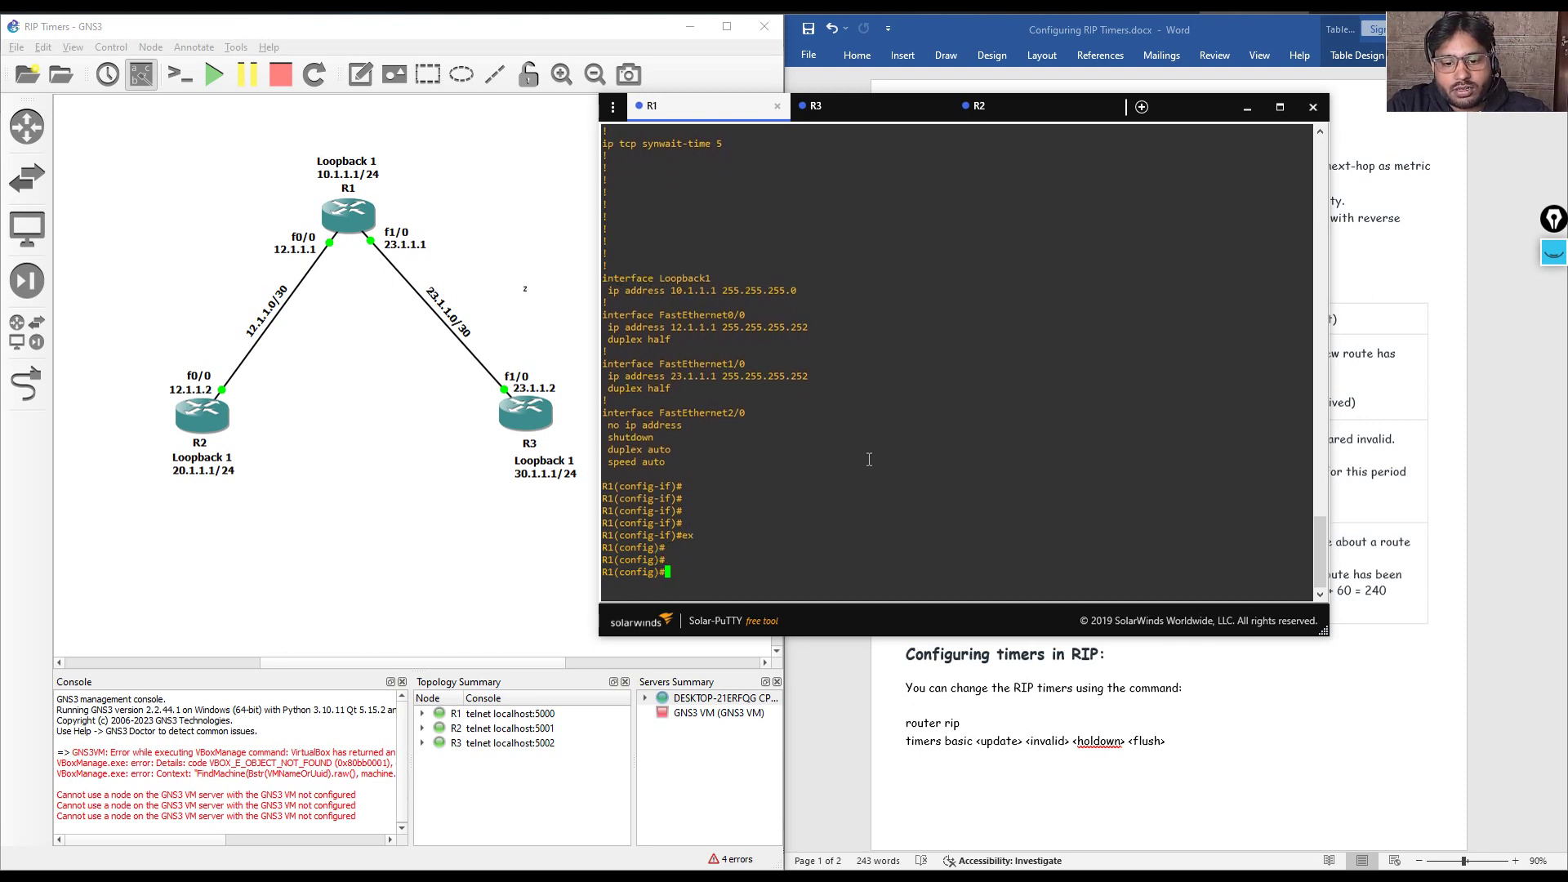
pyautogui.press('Return')
pyautogui.press('Return')
pyautogui.press('Return')
pyautogui.press('Return')
pyautogui.press('Return')
pyautogui.press('Return')
pyautogui.press('Return')
# Start the RIP routing process on R1 and set it to version 2
pyautogui.write('router ri')
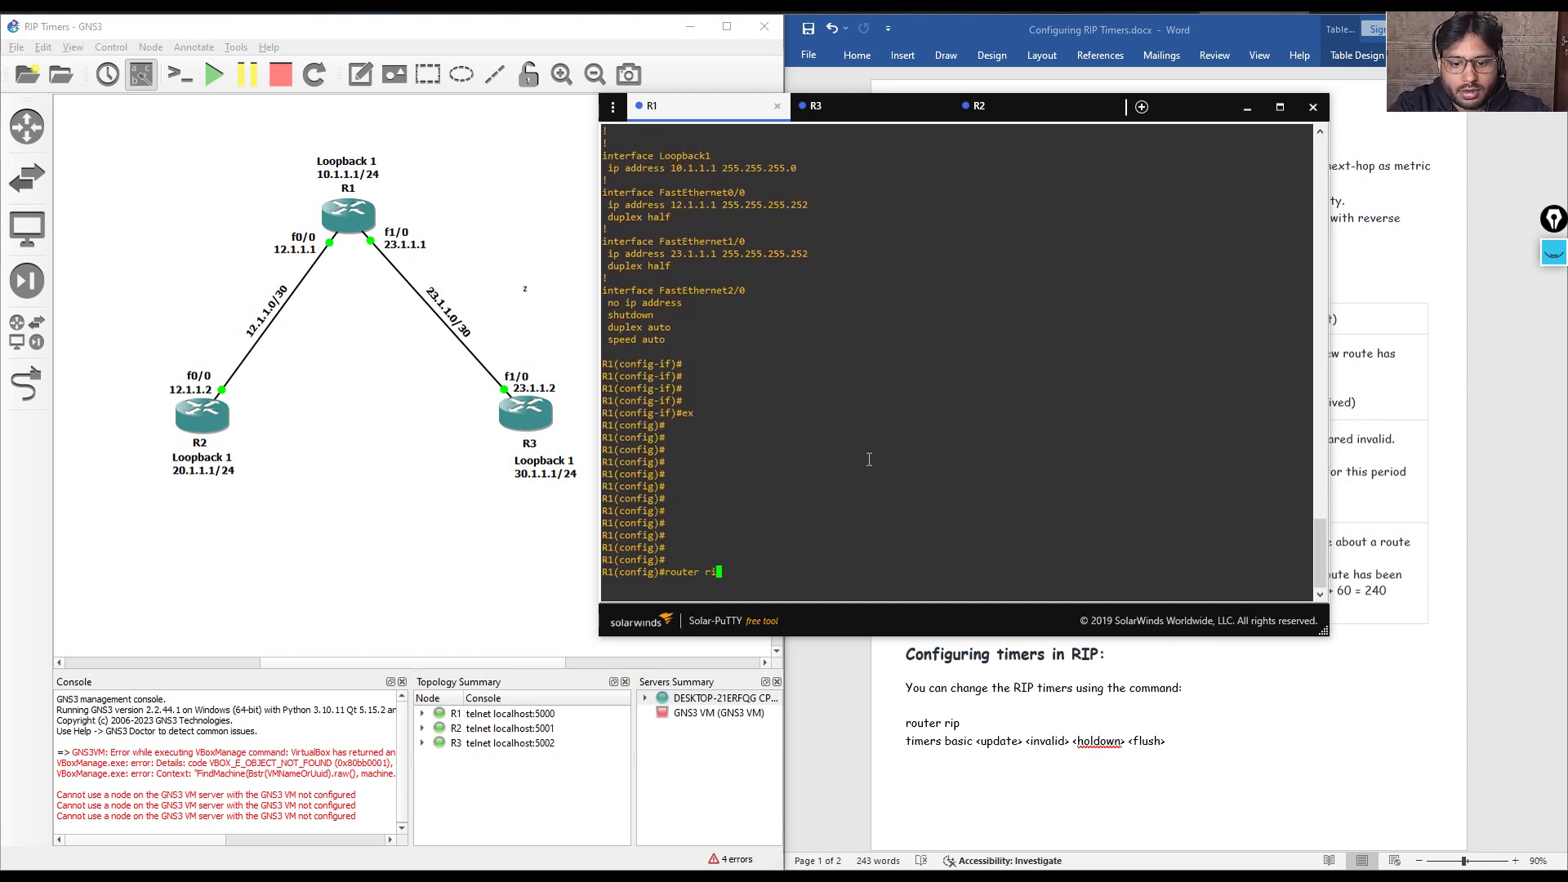
pyautogui.write('p')
pyautogui.press('Return')
pyautogui.write('vers')
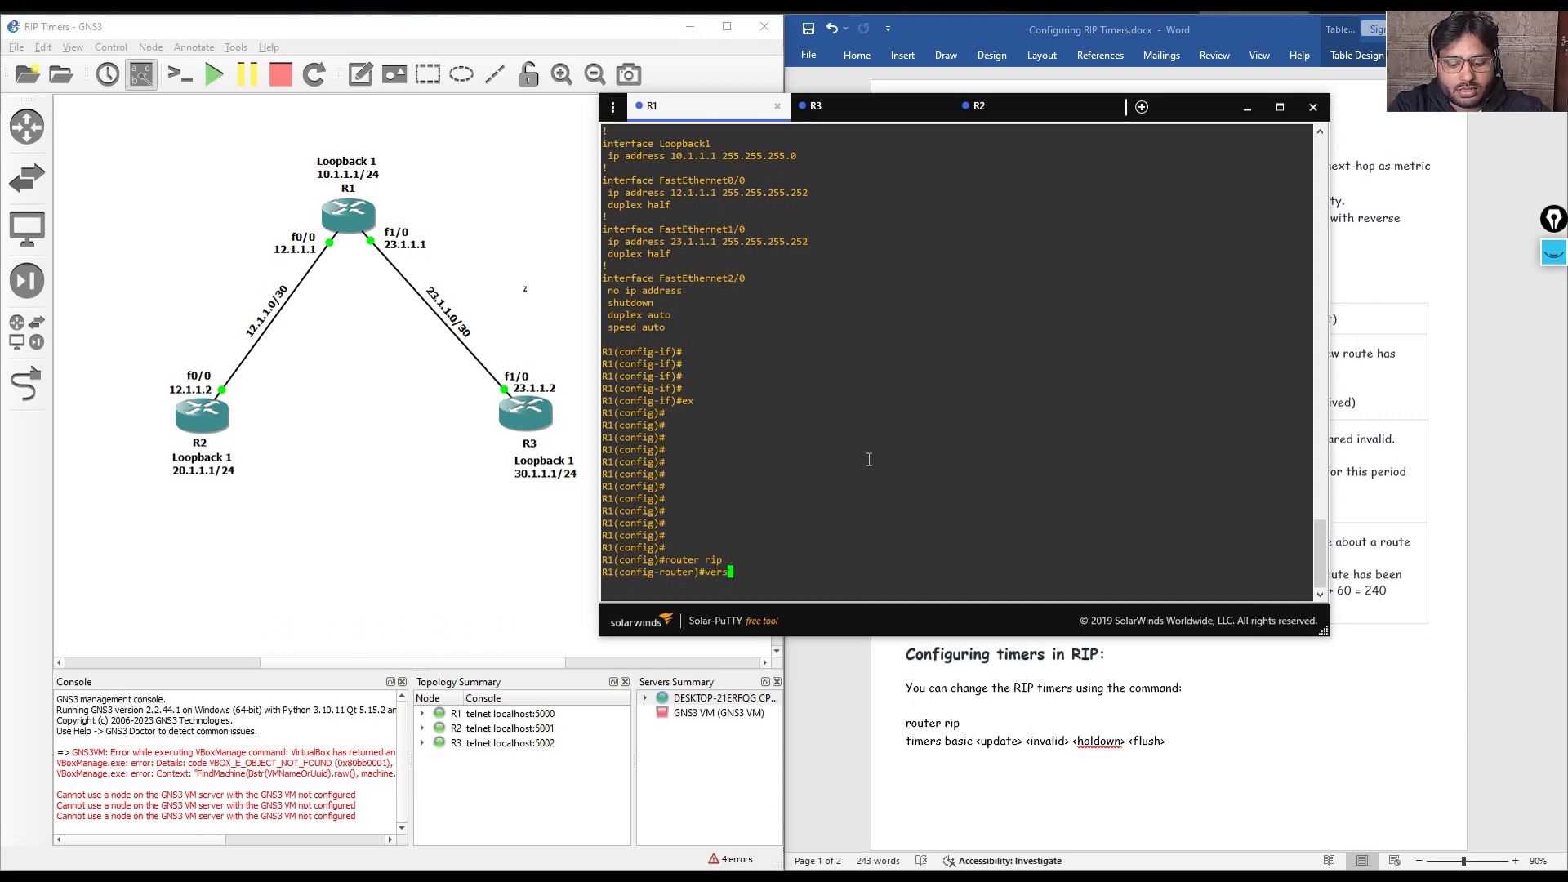
pyautogui.write('ion22')
pyautogui.press('Return')
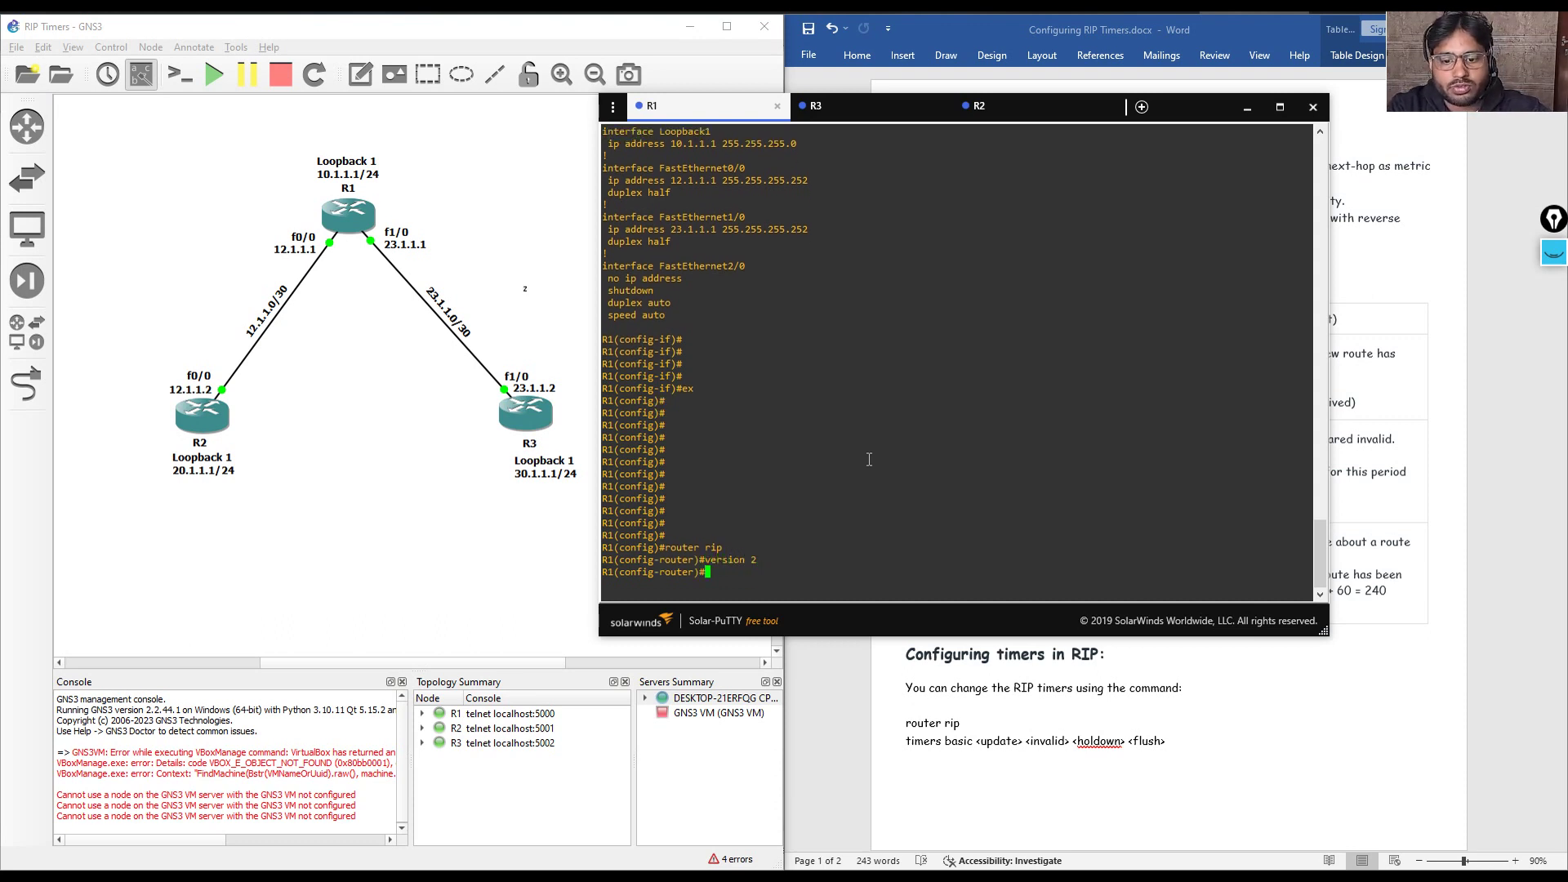
# Disable automatic route summarization for RIP on R1 with no auto-summary
pyautogui.write('no auto')
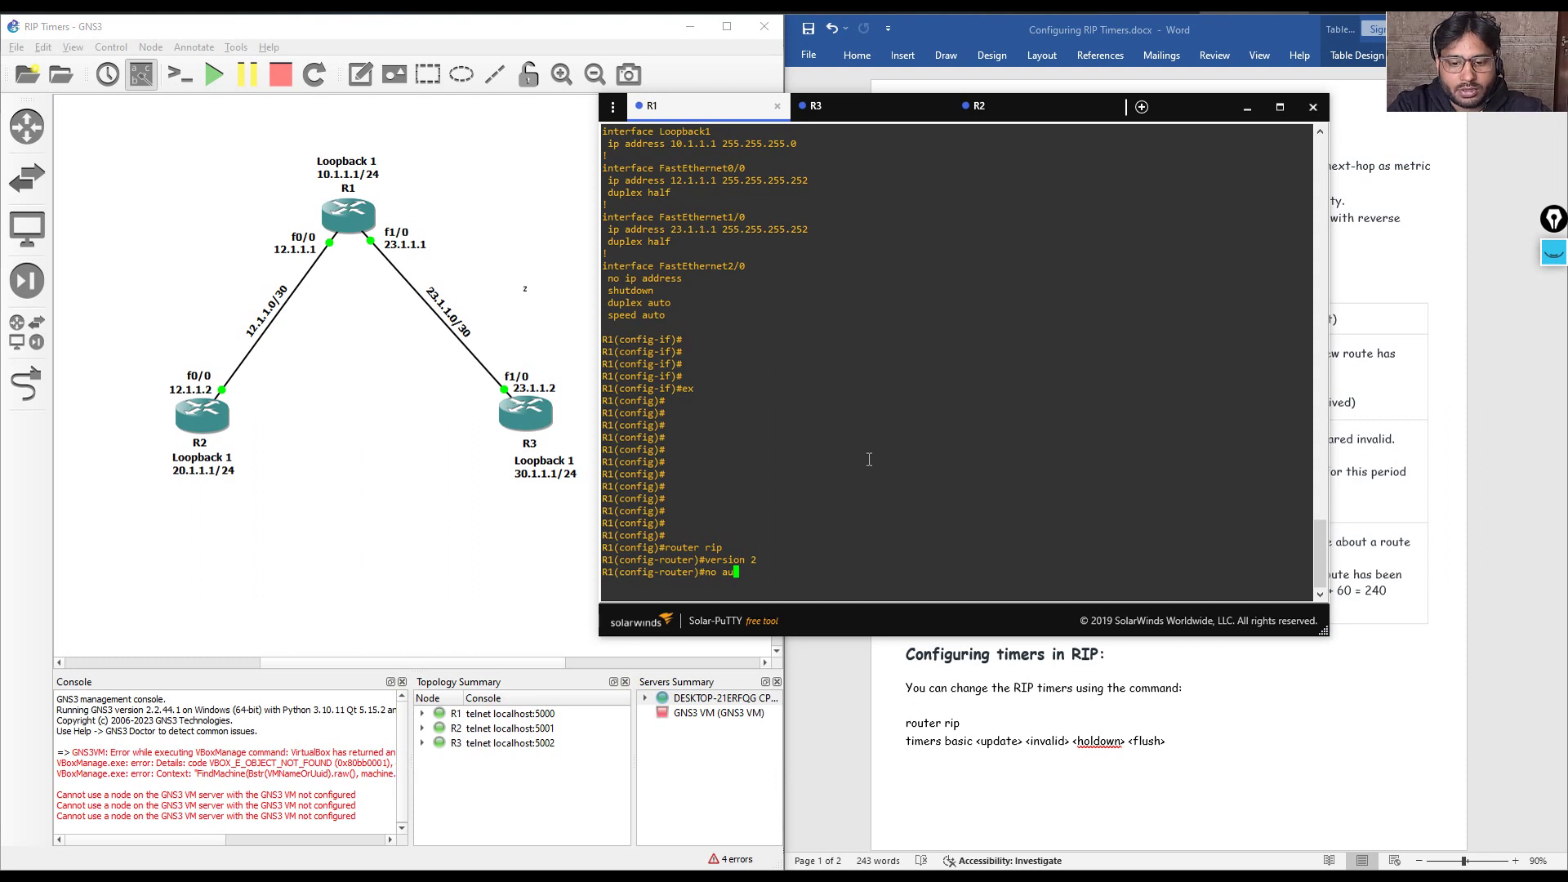
pyautogui.press('Tab')
pyautogui.press('Return')
pyautogui.press('Return')
pyautogui.press('Return')
pyautogui.press('Return')
pyautogui.press('Return')
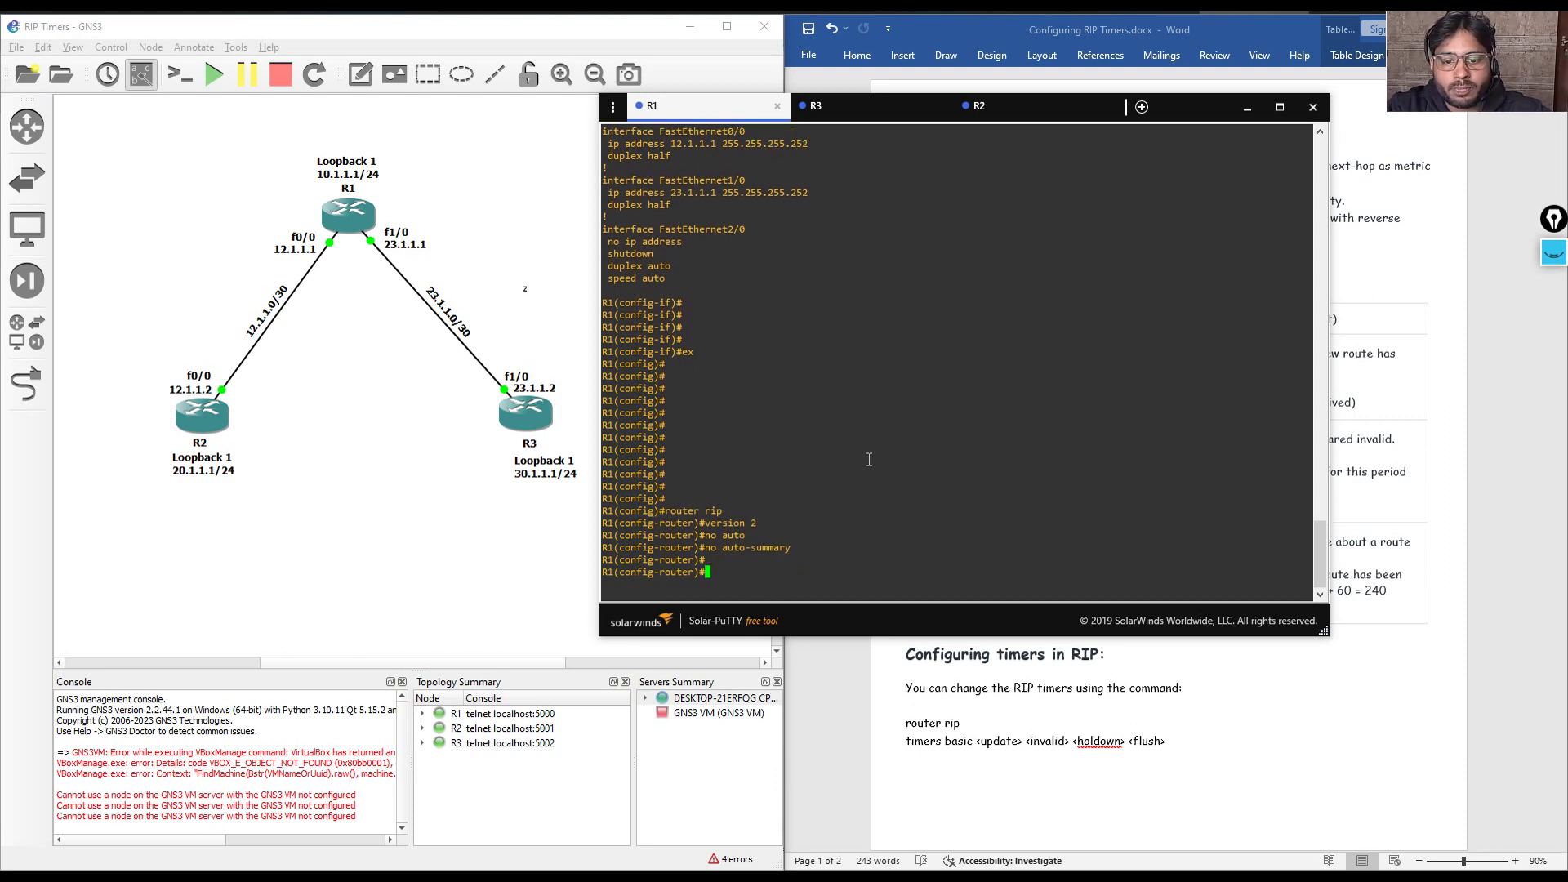
# Add the networks 10.1.1.1 and 12.1.1.1 to R1's RIP process
pyautogui.write('network ')
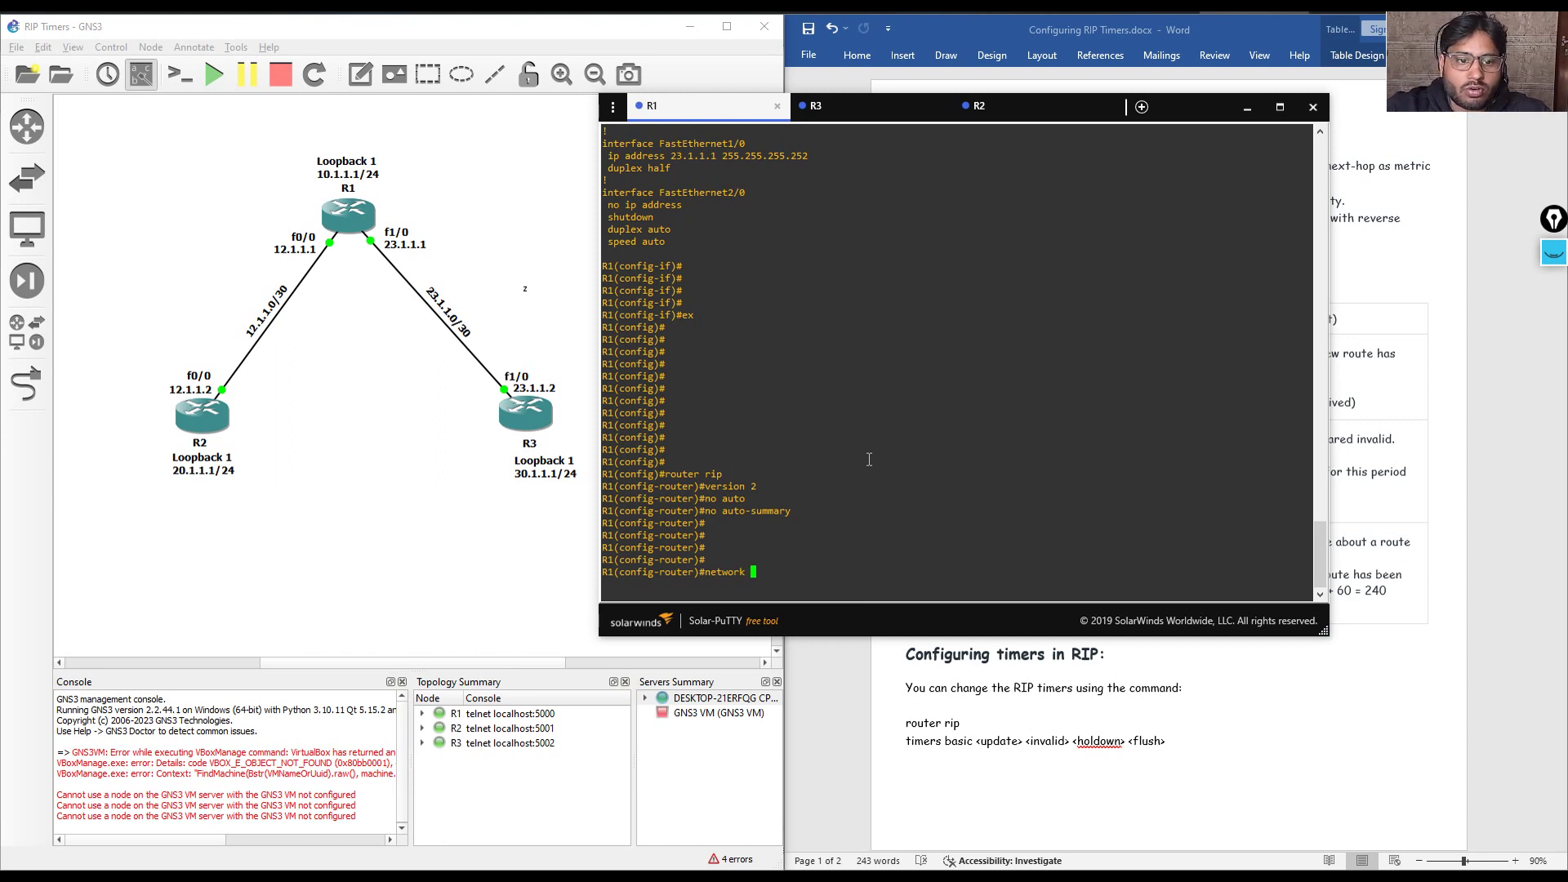
pyautogui.write('10.1.1.1')
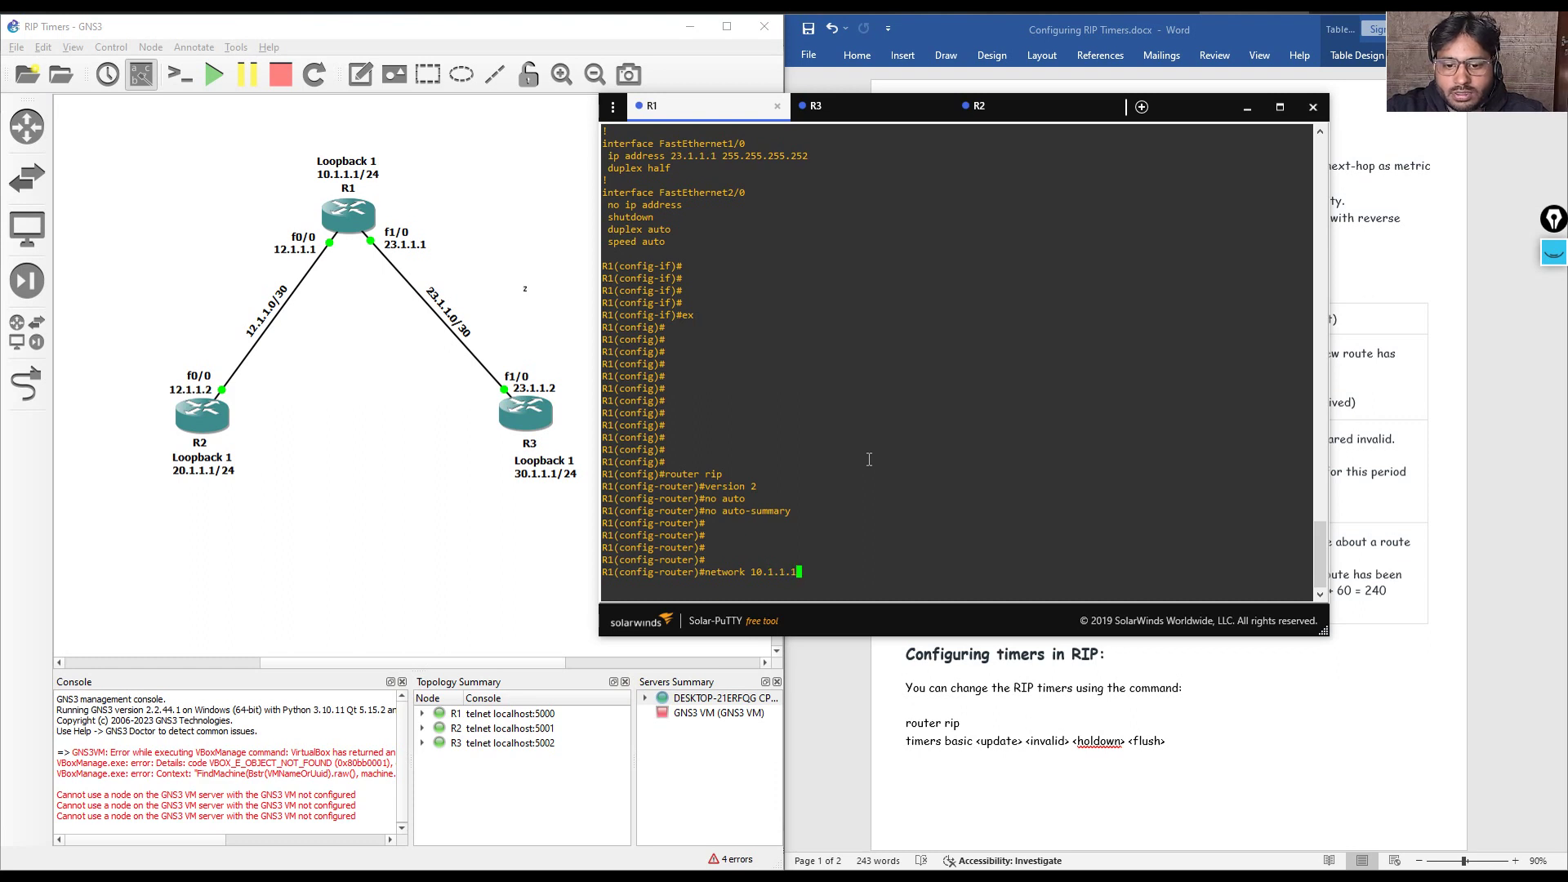
pyautogui.press('Return')
pyautogui.write('networ')
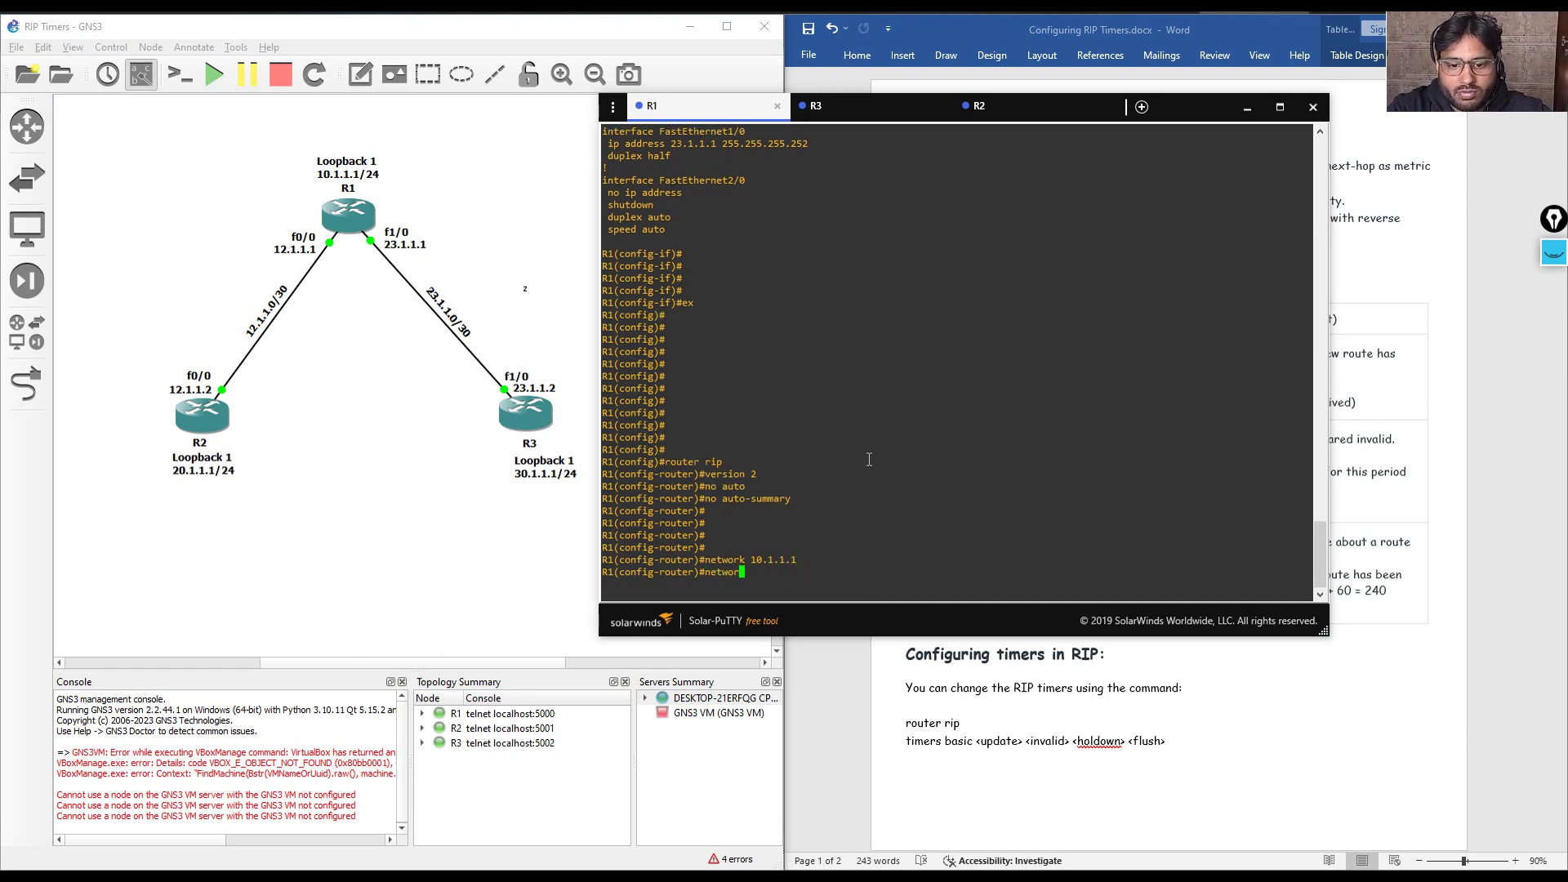
pyautogui.write('k 12.1.1.1')
pyautogui.press('Return')
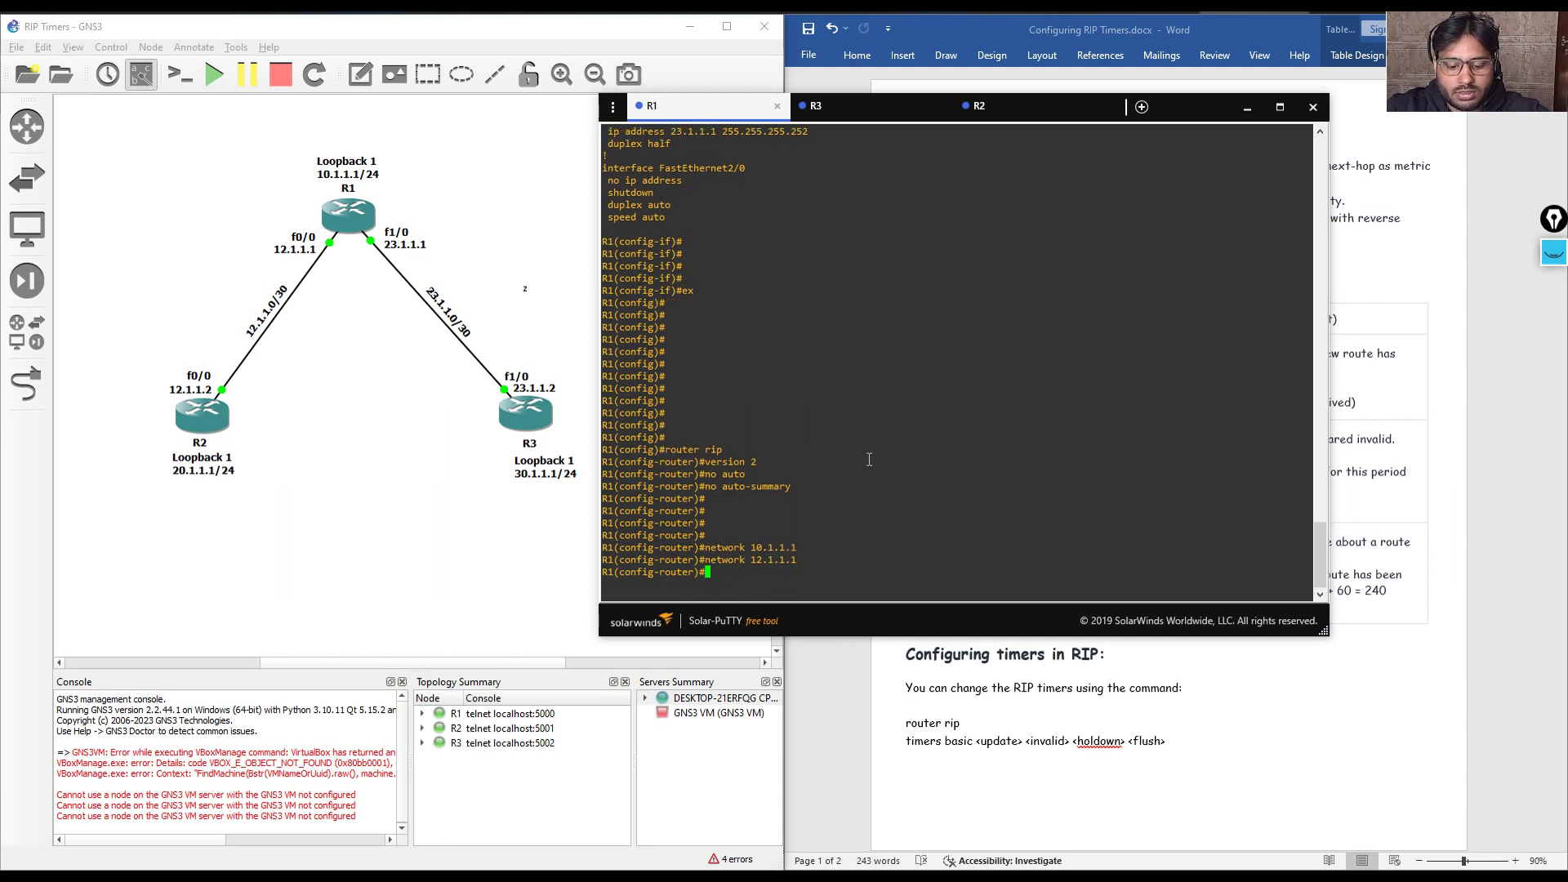
pyautogui.write('neteork 23.1.1')
pyautogui.press('Return')
pyautogui.press('Return')
pyautogui.press('Return')
pyautogui.press('Return')
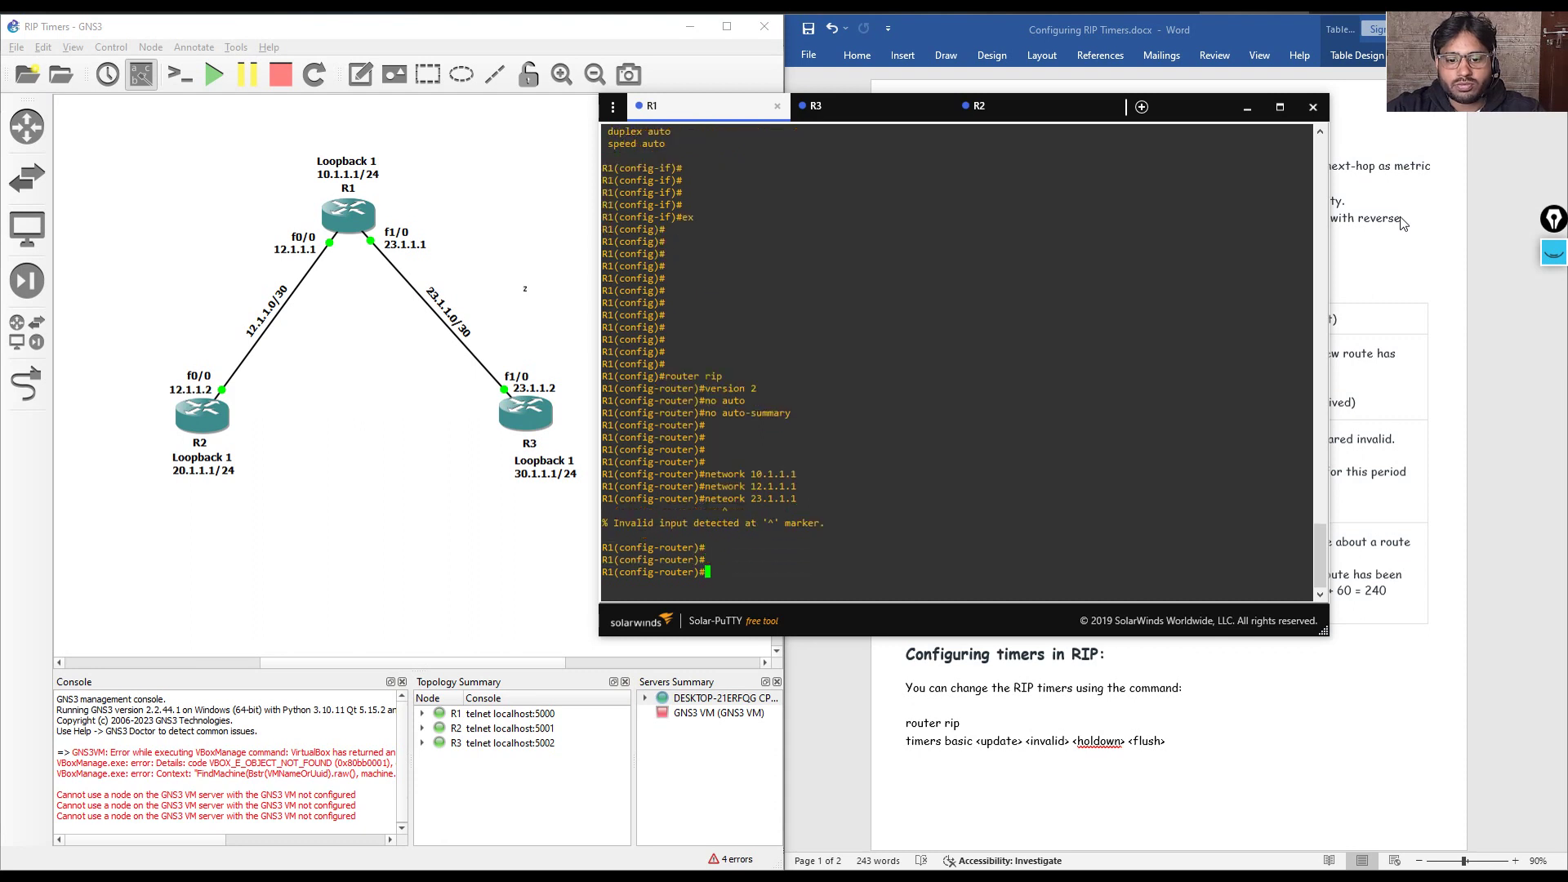
# Add the network 23.1.1.1 to R1's RIP process
pyautogui.write('network 23.1.1.1')
pyautogui.press('Return')
pyautogui.press('Return')
pyautogui.press('Return')
pyautogui.press('Return')
pyautogui.press('Return')
pyautogui.press('Return')
pyautogui.press('Return')
pyautogui.press('Return')
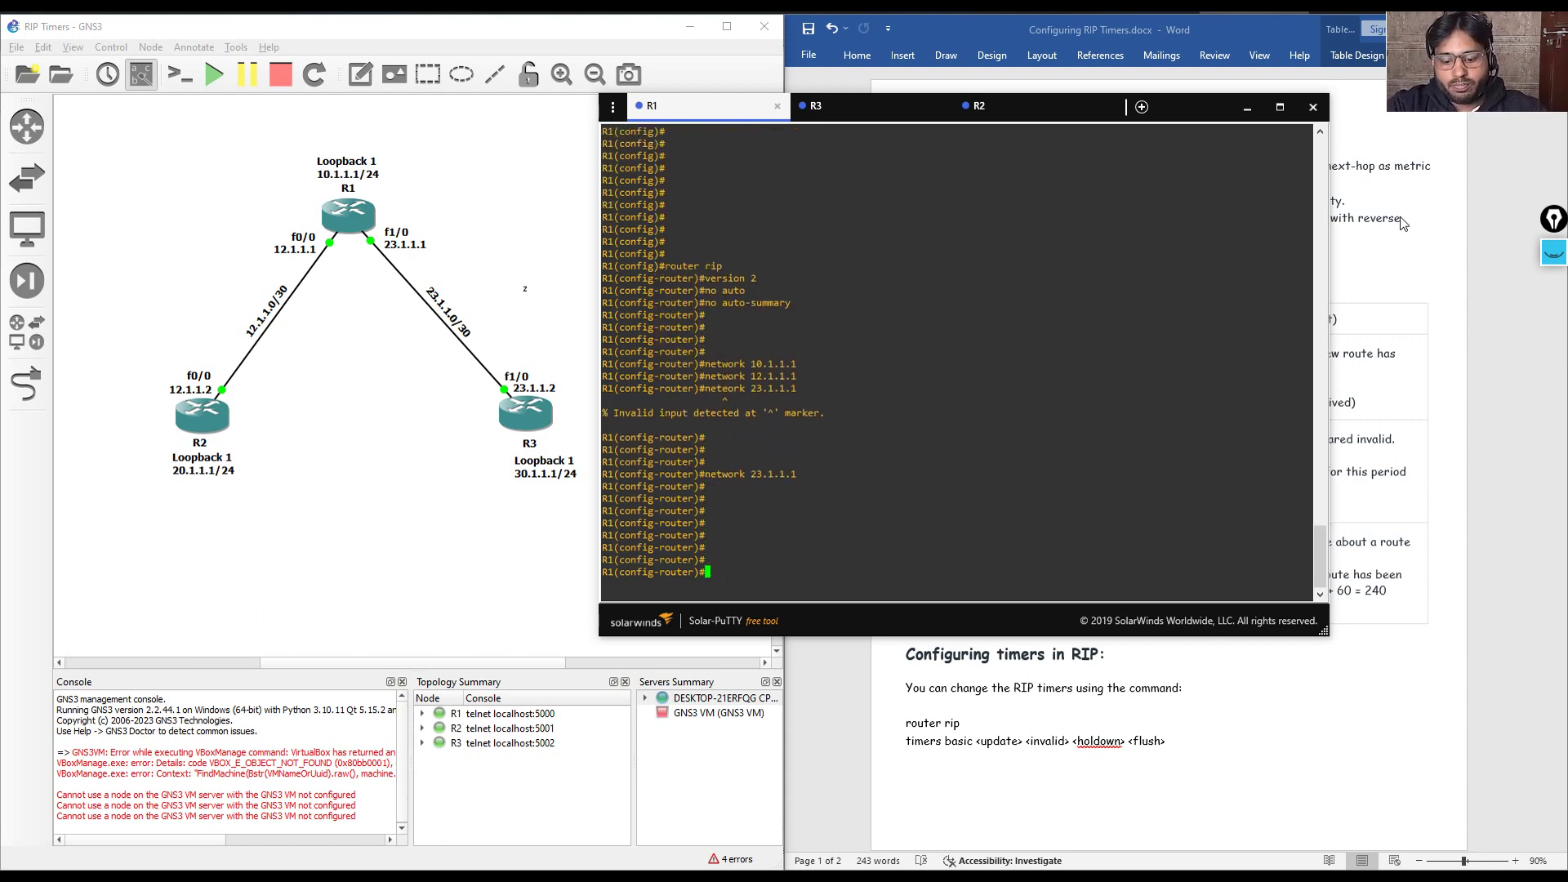
# Leave R1's RIP and global configuration modes and return to privileged EXEC mode
pyautogui.write('ex')
pyautogui.press('Return')
pyautogui.press('Return')
pyautogui.press('Return')
pyautogui.press('Return')
pyautogui.write('ex')
pyautogui.press('Return')
pyautogui.press('Return')
pyautogui.press('Return')
pyautogui.press('Return')
pyautogui.press('Return')
pyautogui.hotkey('ctrl', 'z')
pyautogui.press('Return')
pyautogui.press('Return')
pyautogui.press('Return')
pyautogui.press('Return')
pyautogui.press('Return')
# Display R1's IP protocol settings and examine the routing protocol, the advertised networks and the participating interfaces
pyautogui.write('show ip ')
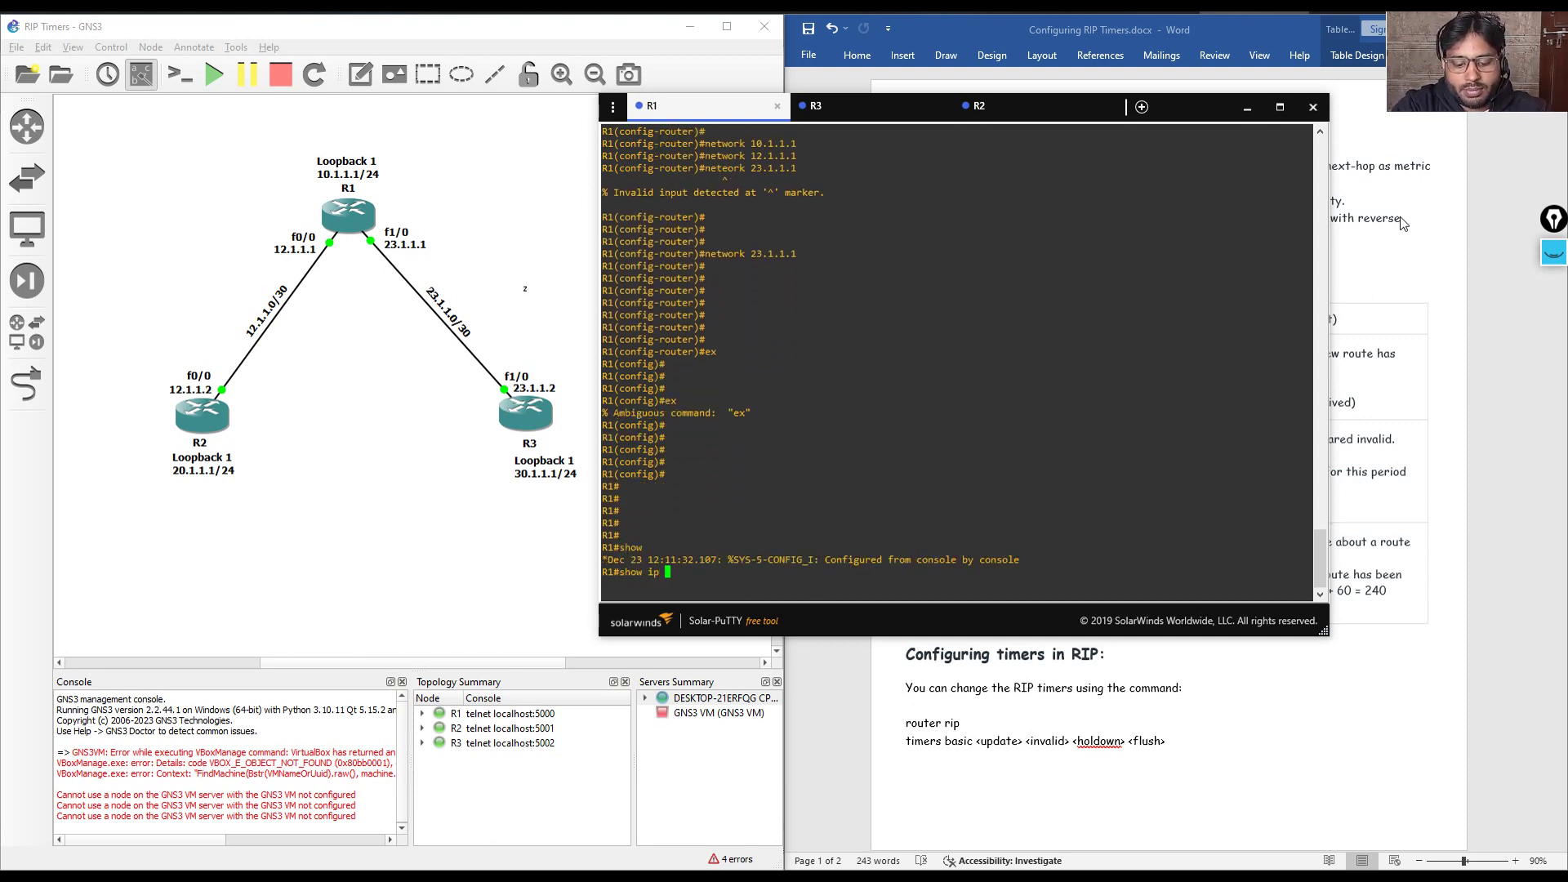
pyautogui.write('protocol')
pyautogui.press('Return')
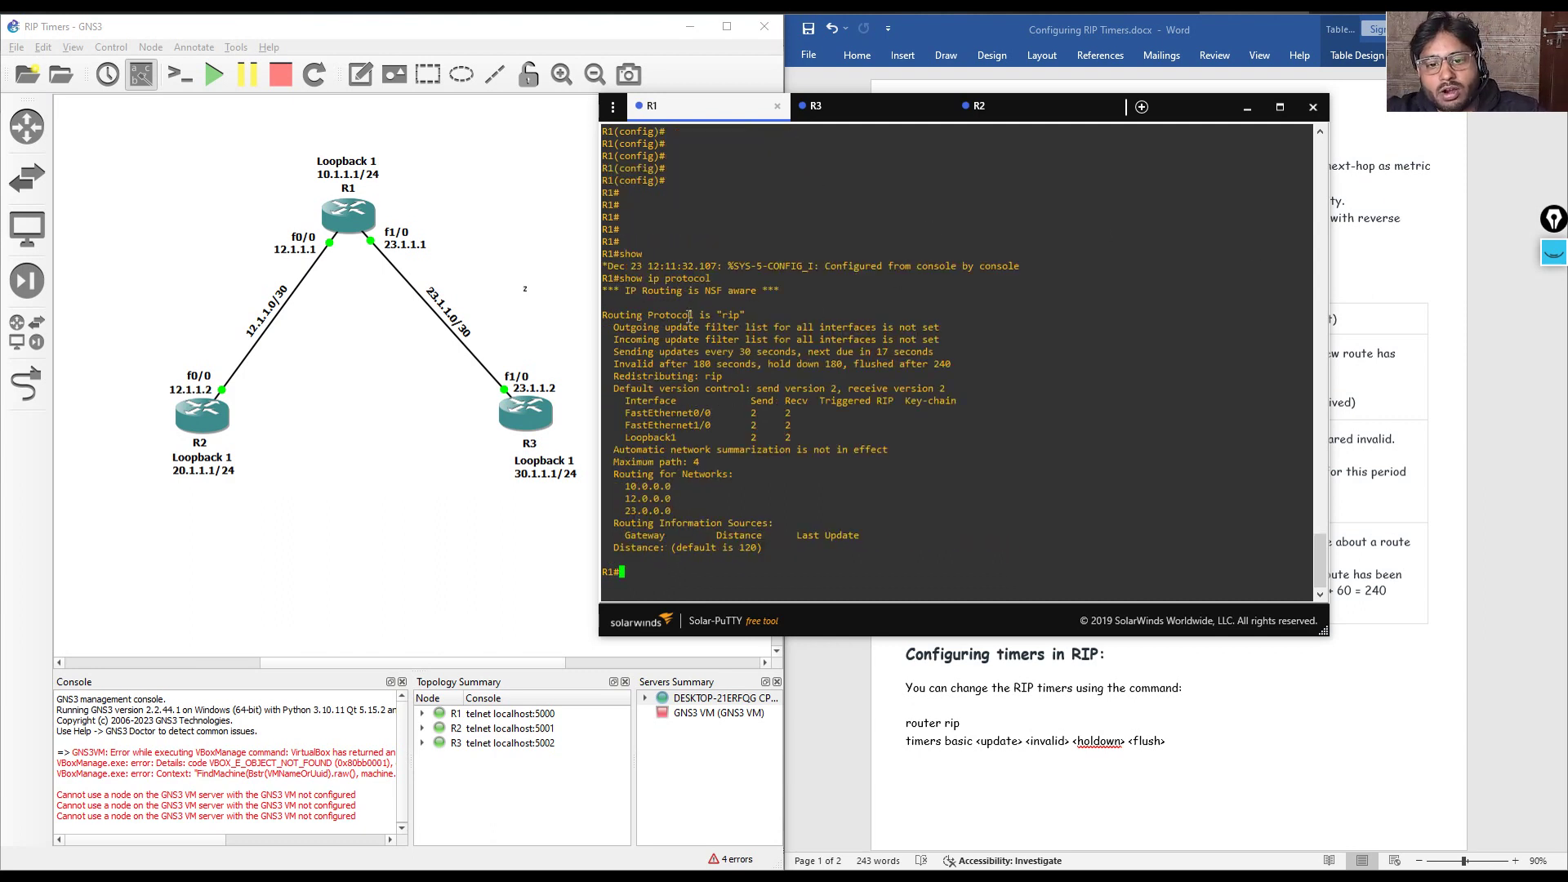
pyautogui.moveTo(676, 317); pyautogui.dragTo(748, 321)
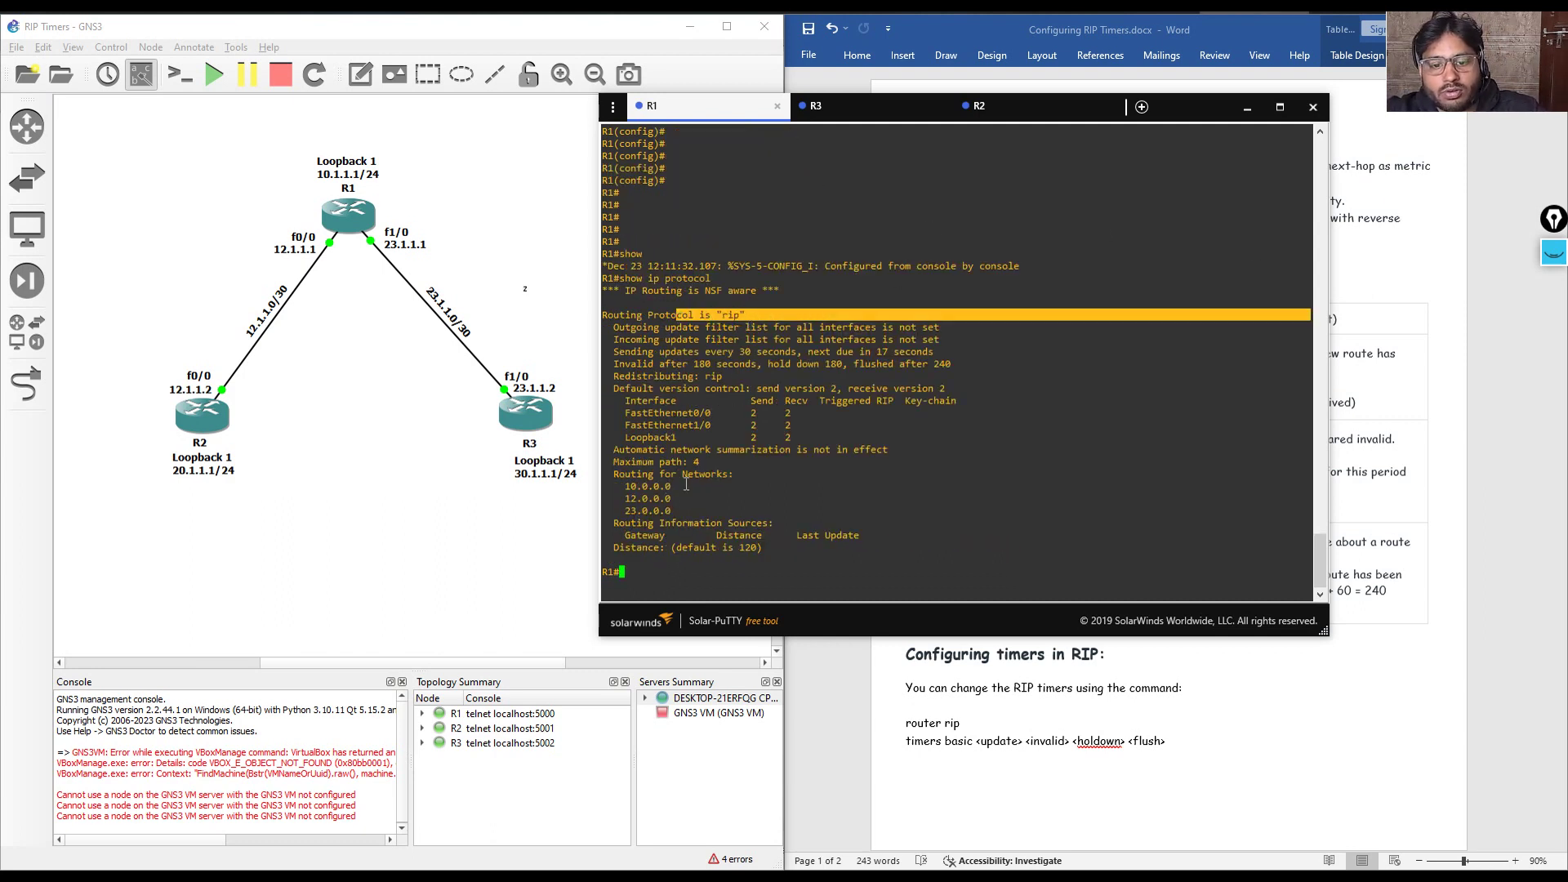
pyautogui.moveTo(608, 474); pyautogui.dragTo(744, 508)
pyautogui.moveTo(618, 414); pyautogui.dragTo(836, 432)
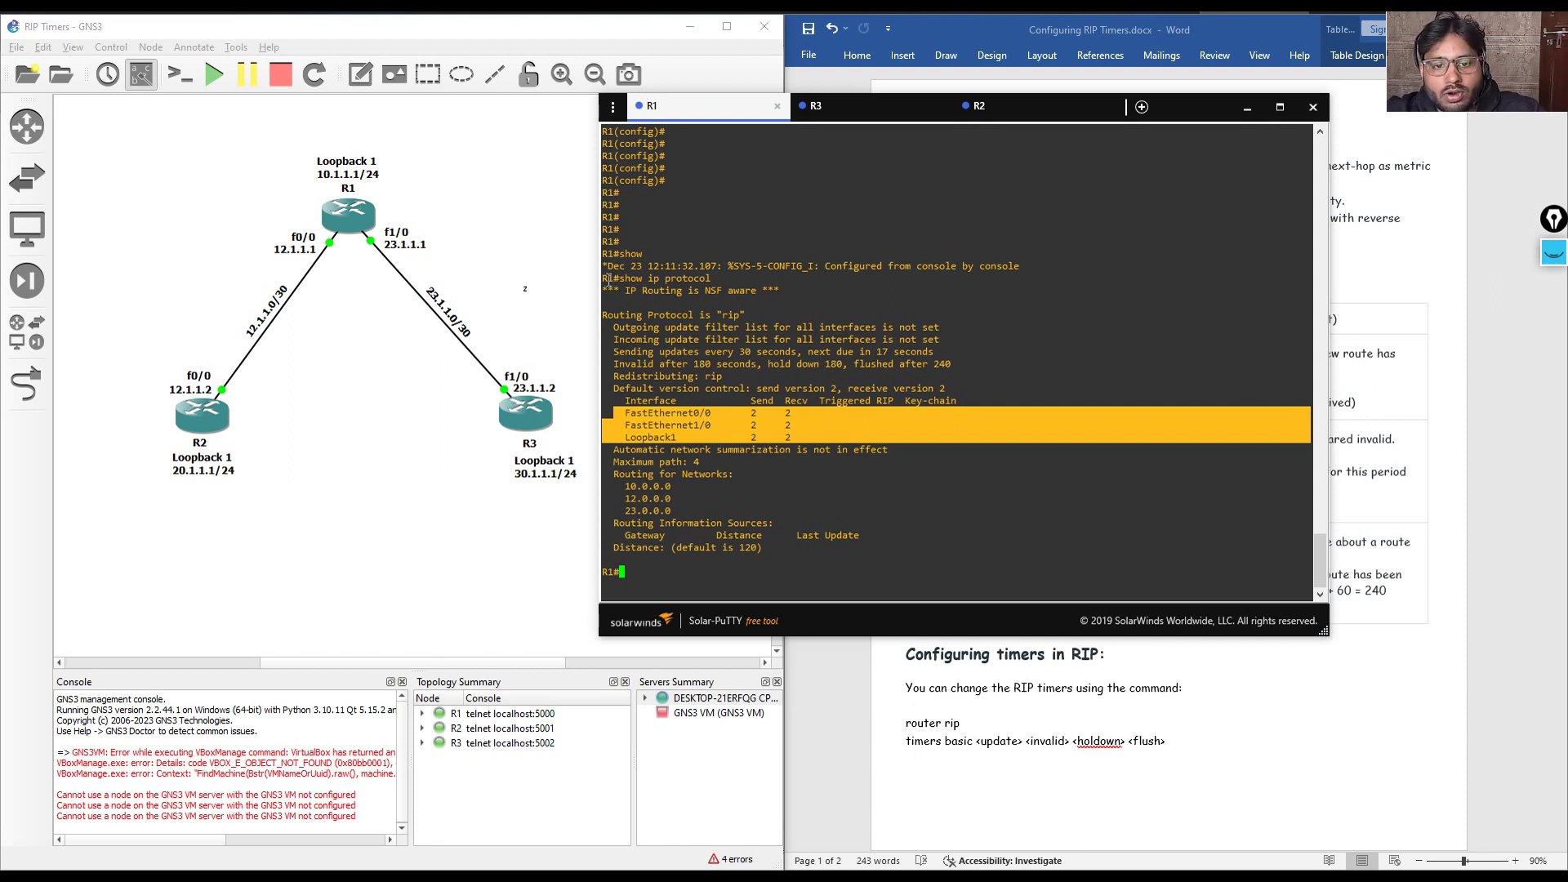
# Switch to R2's console, exit interface configuration mode and start the RIP routing process
pyautogui.click(1012, 118)
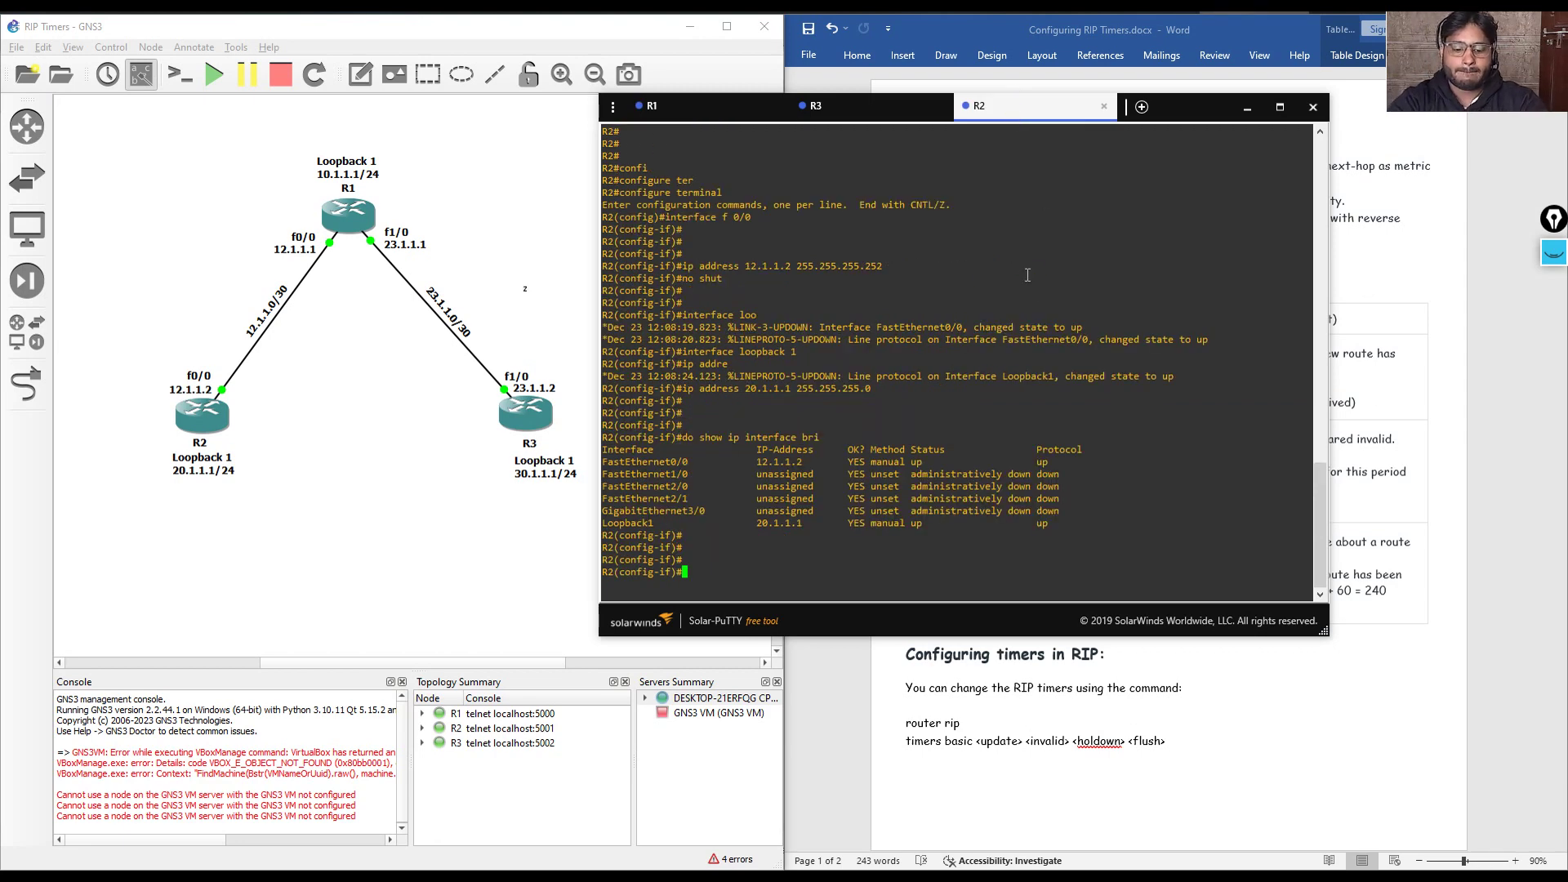
pyautogui.write('ex')
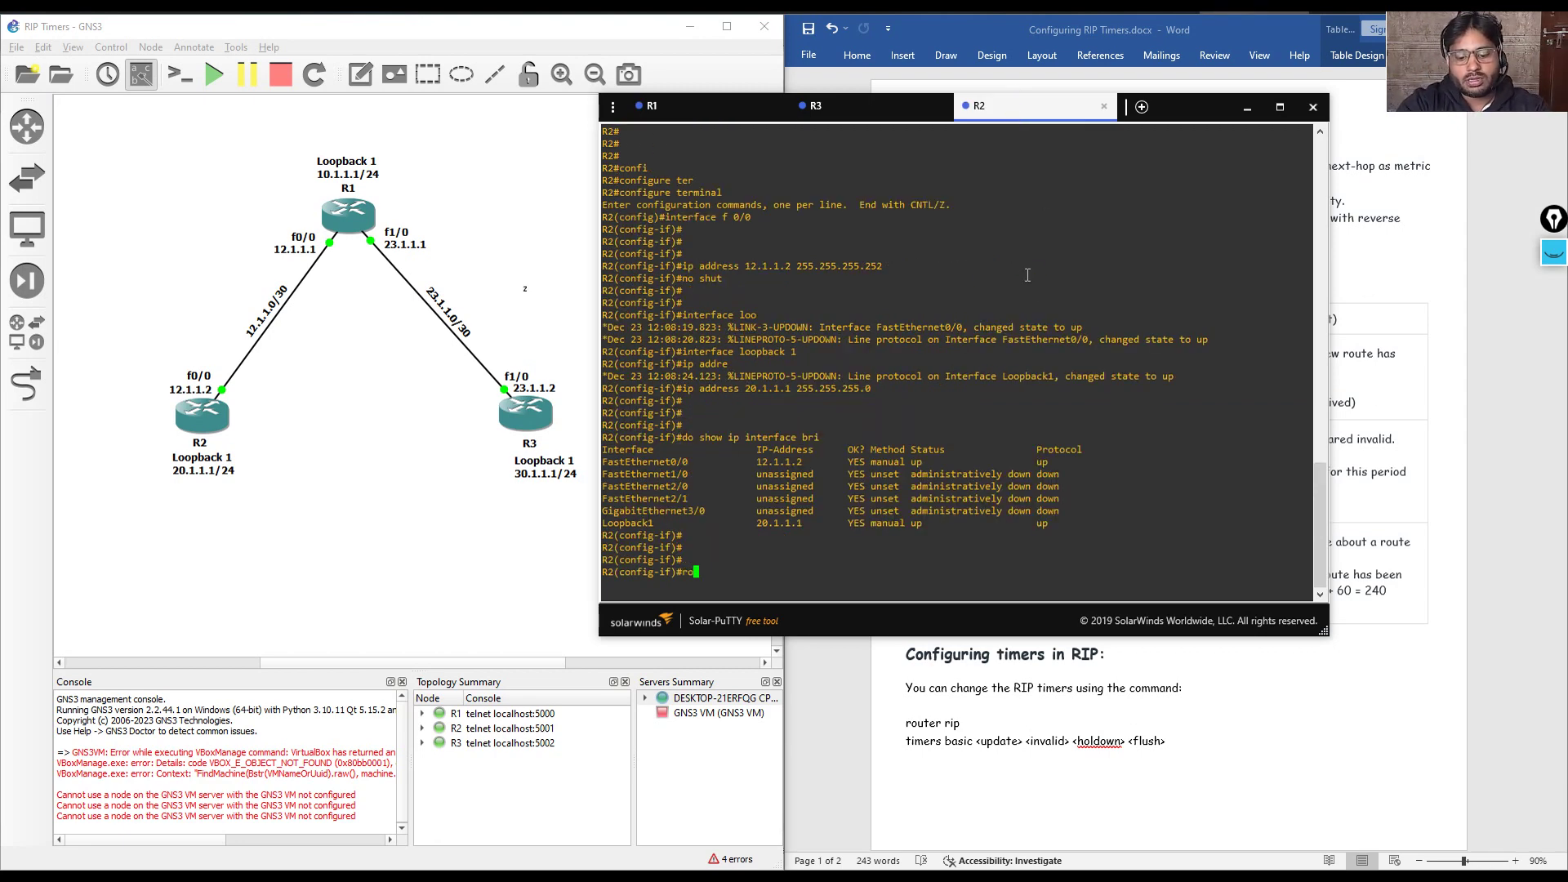
pyautogui.press('Return')
pyautogui.write('router r')
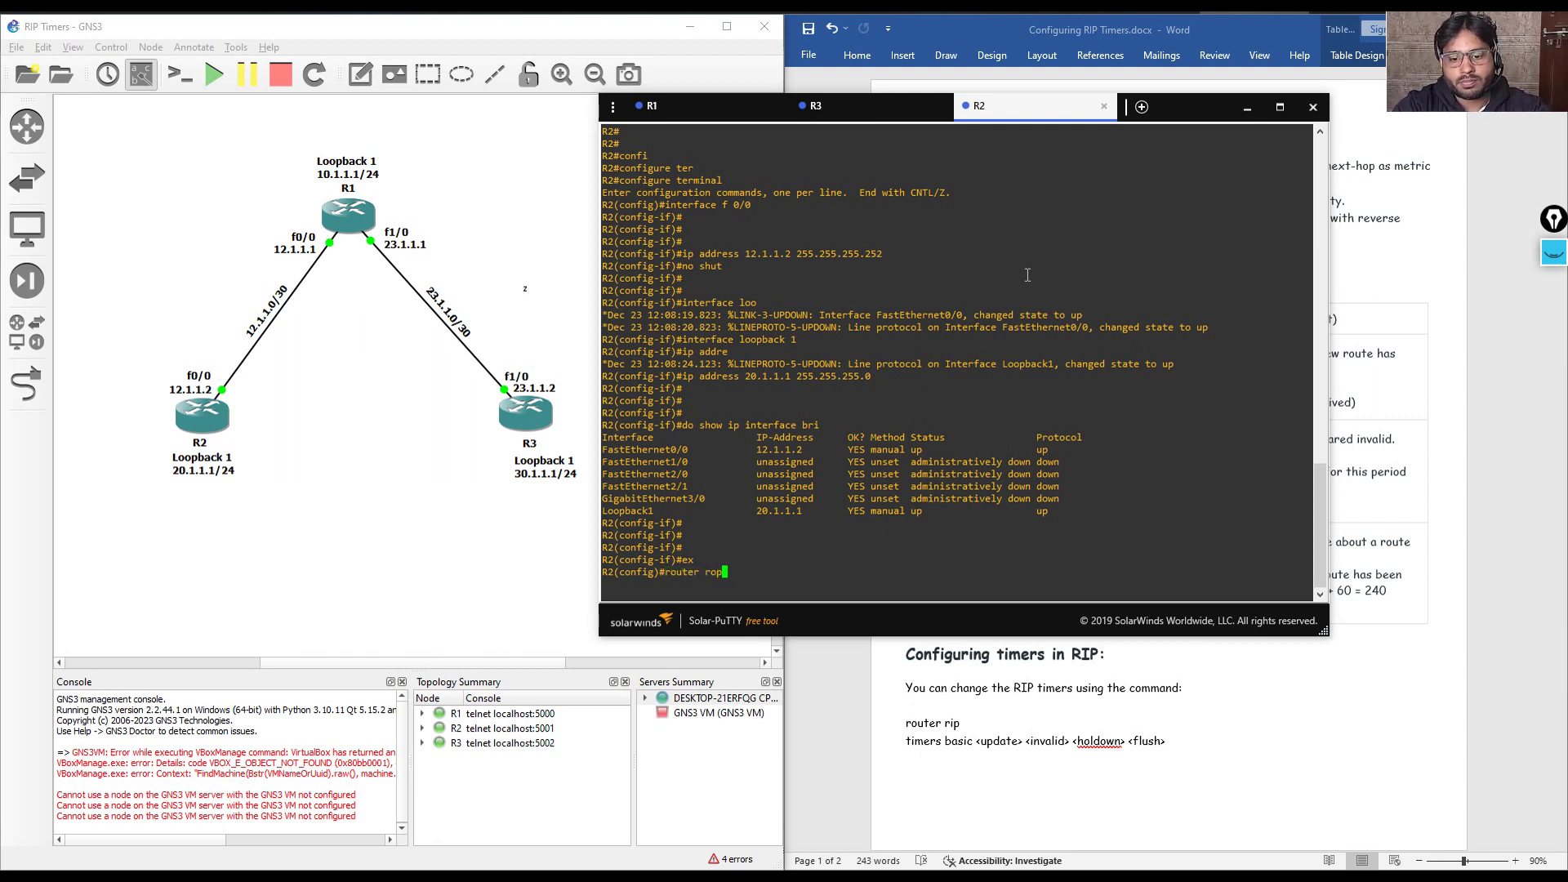
pyautogui.write('ip')
pyautogui.press('Return')
pyautogui.press('Return')
pyautogui.press('Return')
# Set R2's RIP process to version 2 and disable automatic summarization with no auto-summary
pyautogui.write('version 2')
pyautogui.press('Return')
pyautogui.write('no au')
pyautogui.press('Tab')
pyautogui.press('Return')
pyautogui.press('Return')
pyautogui.press('Return')
pyautogui.press('Return')
# Add the network 12.1.1.2 to R2's RIP process
pyautogui.write('network ')
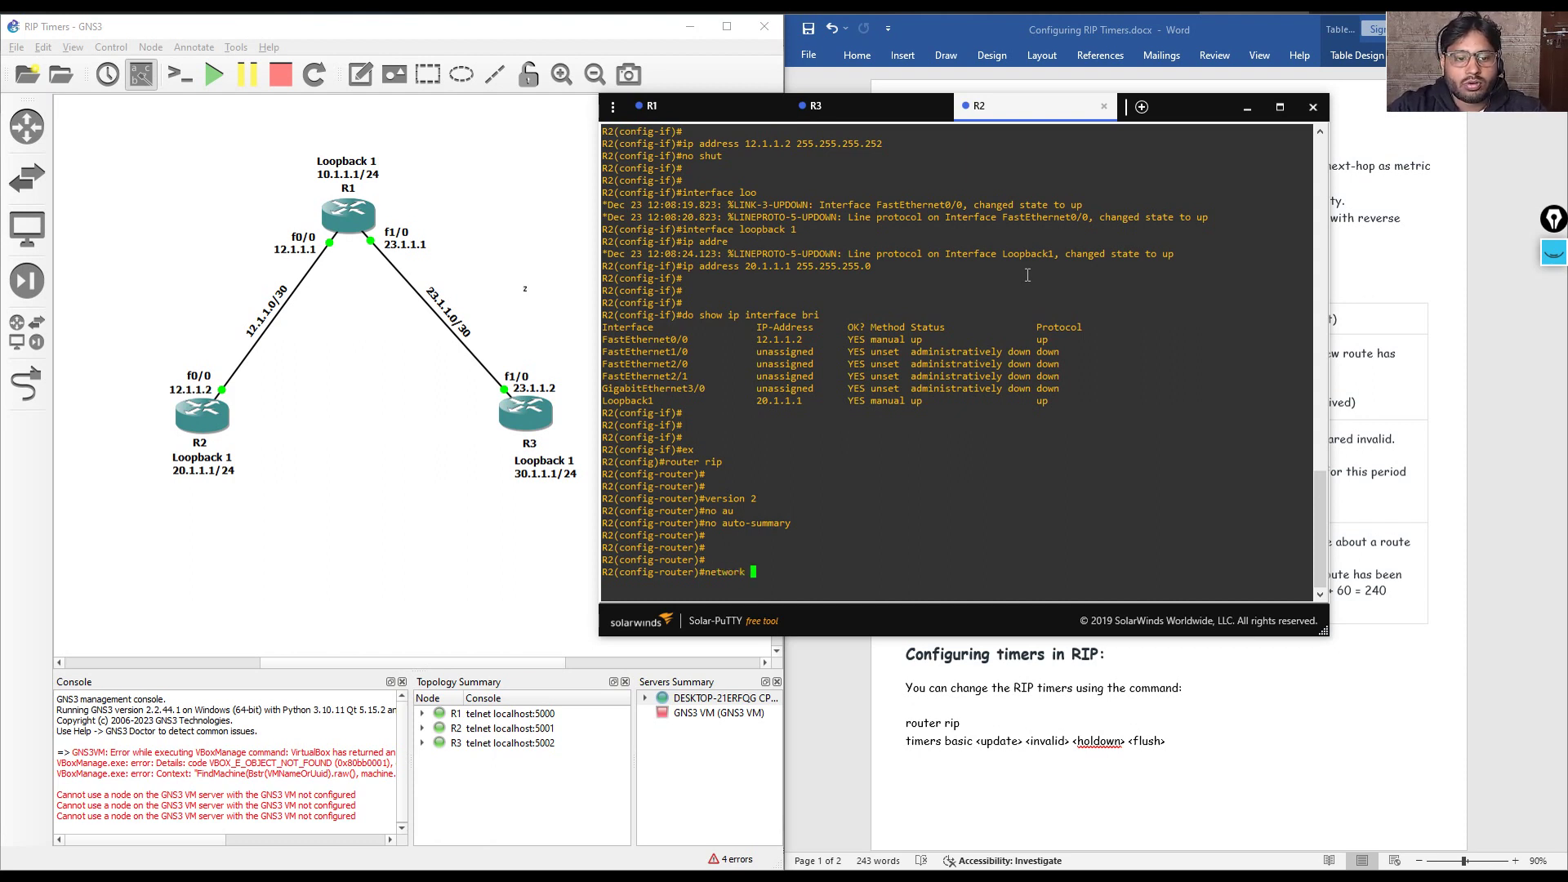
pyautogui.write('12.1.1.2')
pyautogui.press('Return')
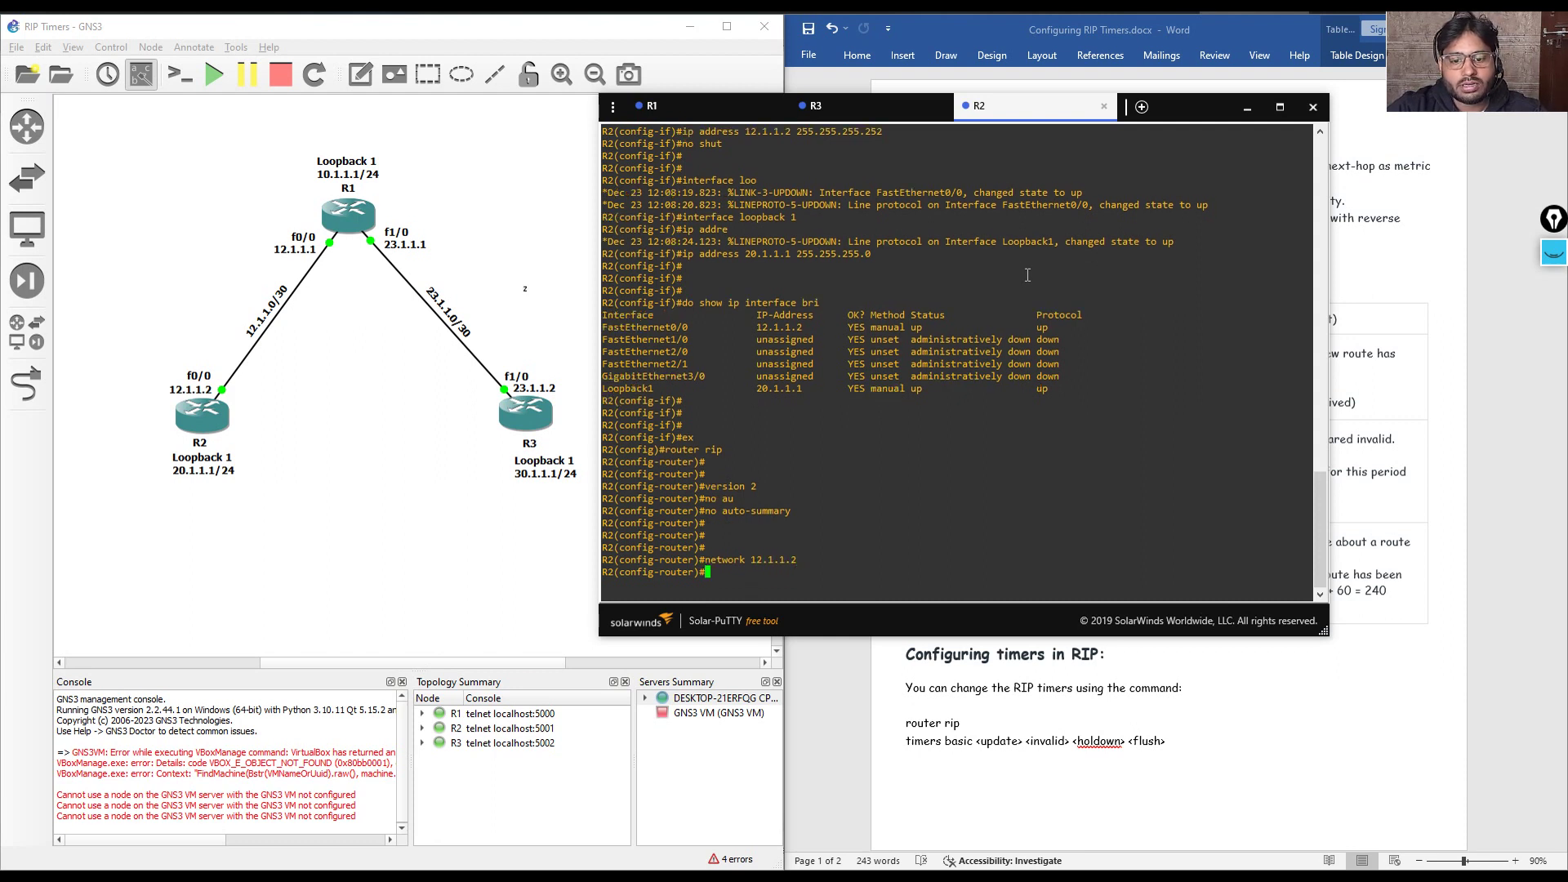
pyautogui.write('20.1.1.')
pyautogui.press('BackSpace')
pyautogui.press('BackSpace')
pyautogui.press('BackSpace')
pyautogui.press('BackSpace')
pyautogui.press('BackSpace')
pyautogui.press('BackSpace')
pyautogui.press('BackSpace')
# Add the network 20.1.1.1 to R2's RIP process
pyautogui.write('network ')
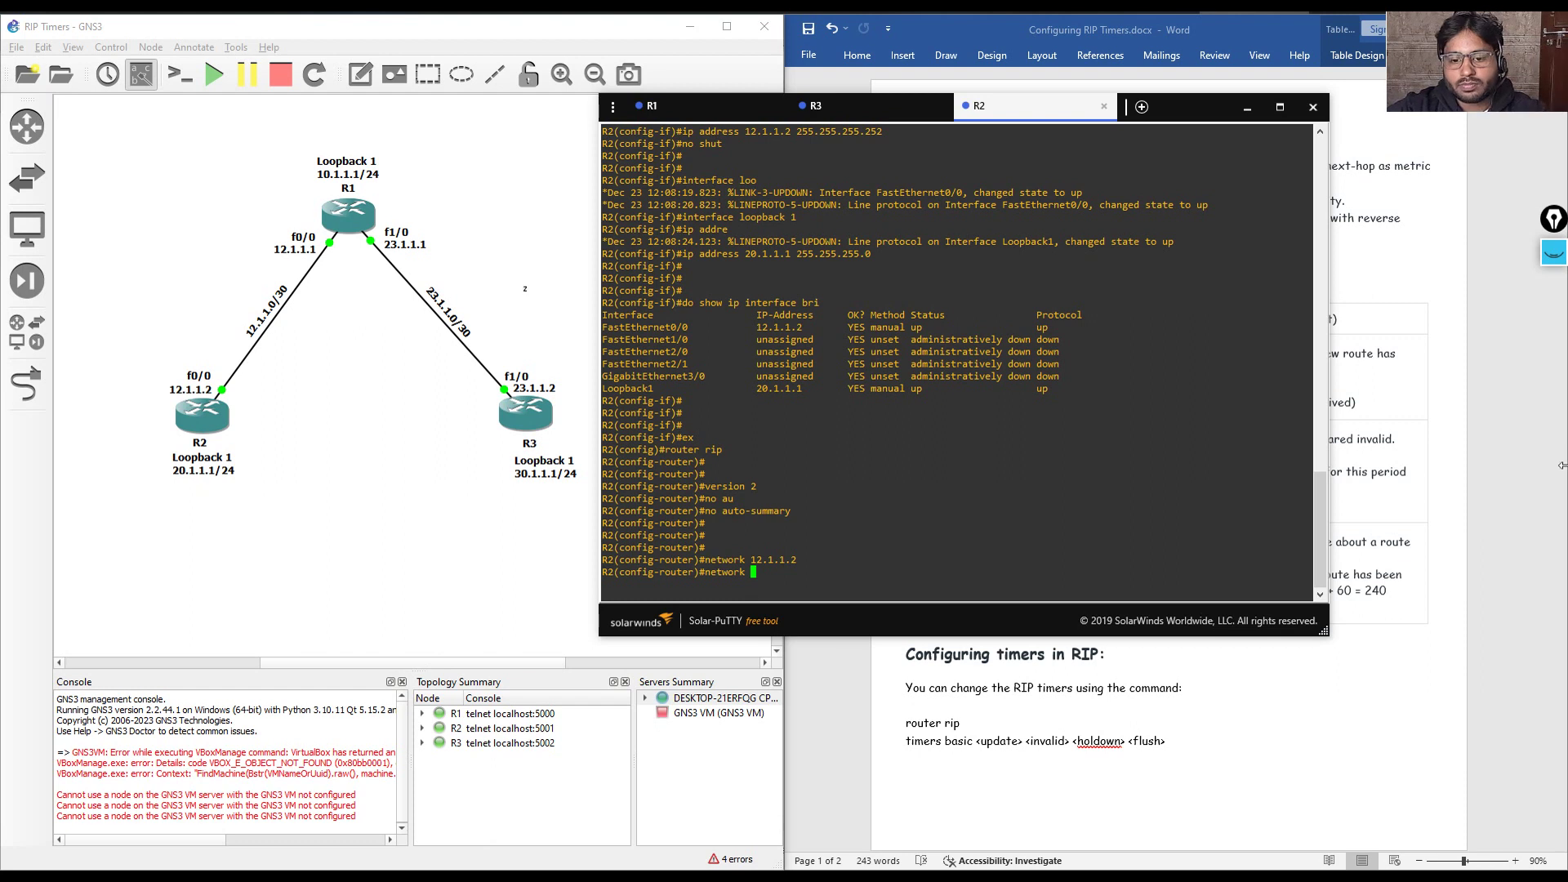
pyautogui.write('20.1.1.1')
pyautogui.press('Return')
pyautogui.press('Return')
pyautogui.press('Return')
pyautogui.press('Return')
pyautogui.press('Return')
# Return R2 to privileged EXEC mode, display its IP protocol settings and examine the advertised networks and RIP timers
pyautogui.hotkey('ctrl', 'z')
pyautogui.press('Return')
pyautogui.write('show ip protocol')
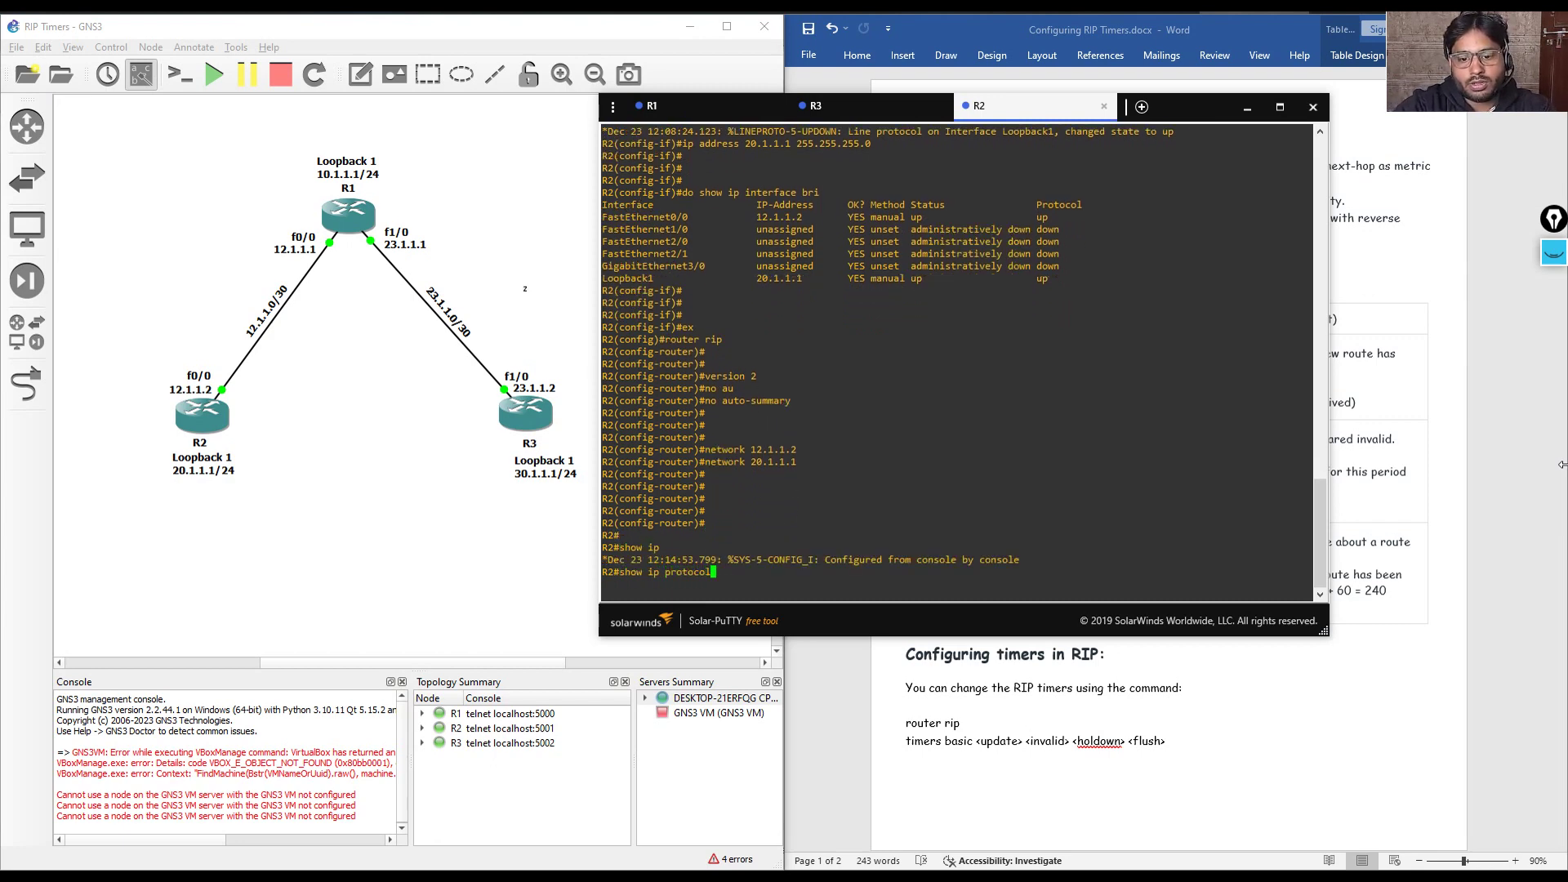
pyautogui.press('Return')
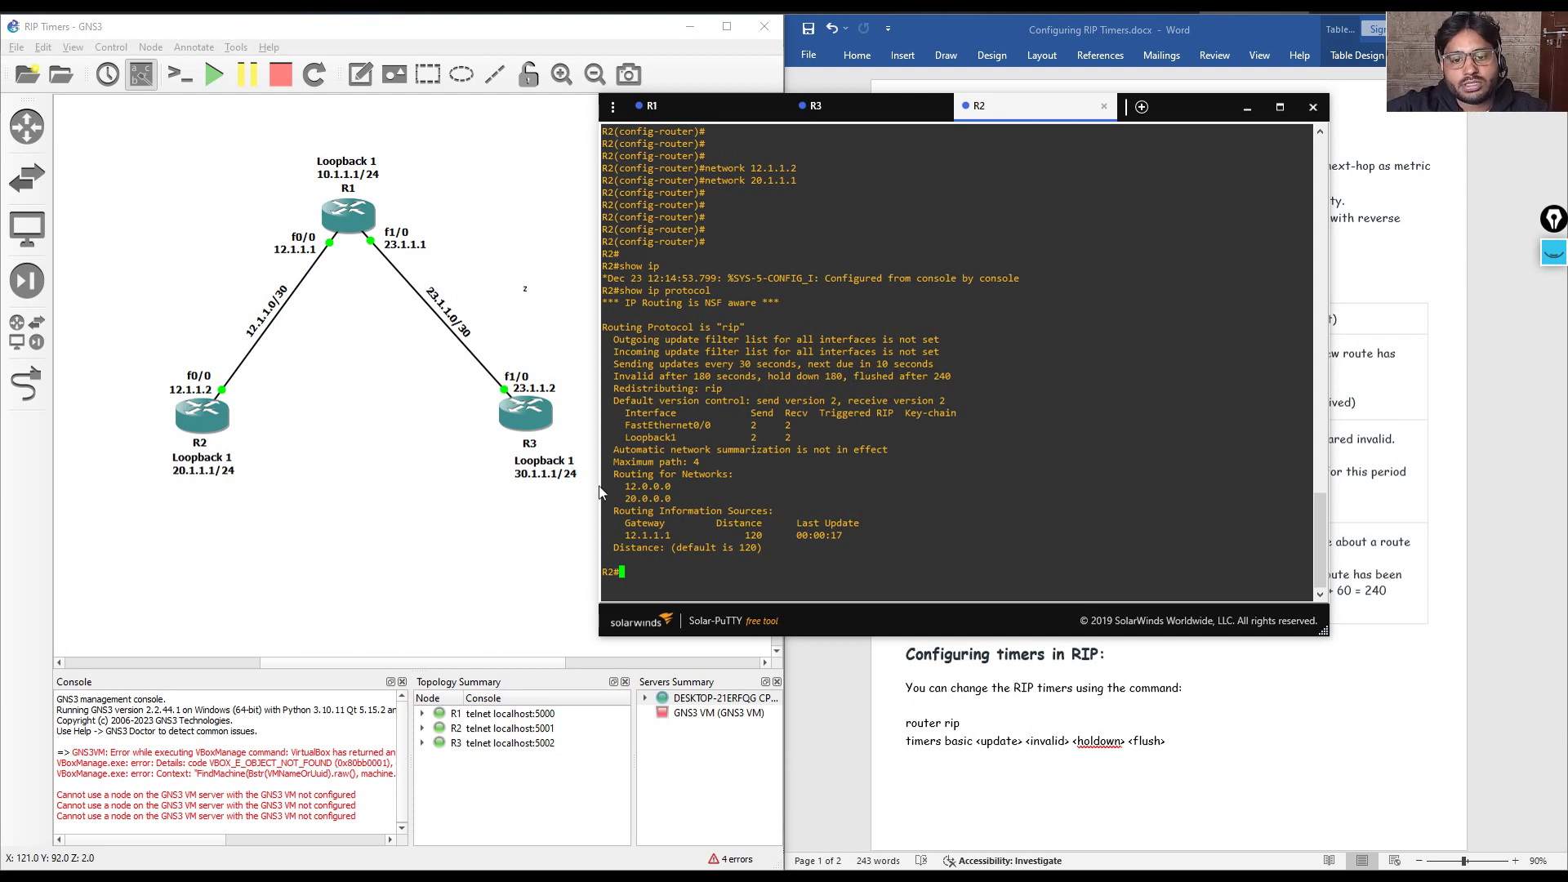
pyautogui.moveTo(614, 476); pyautogui.dragTo(705, 494)
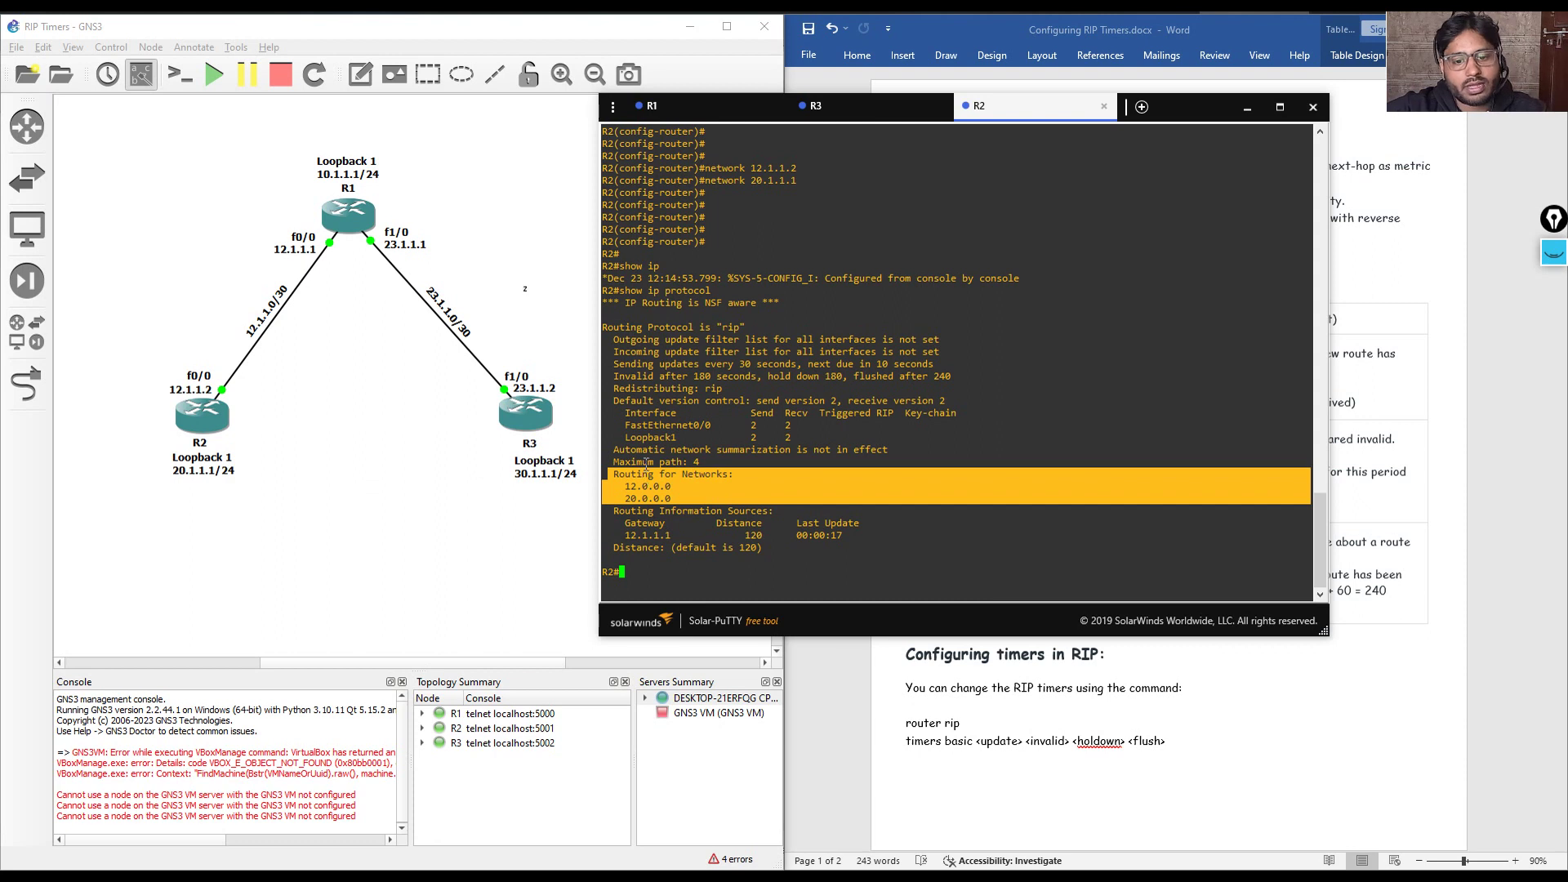
pyautogui.moveTo(606, 327); pyautogui.dragTo(780, 327)
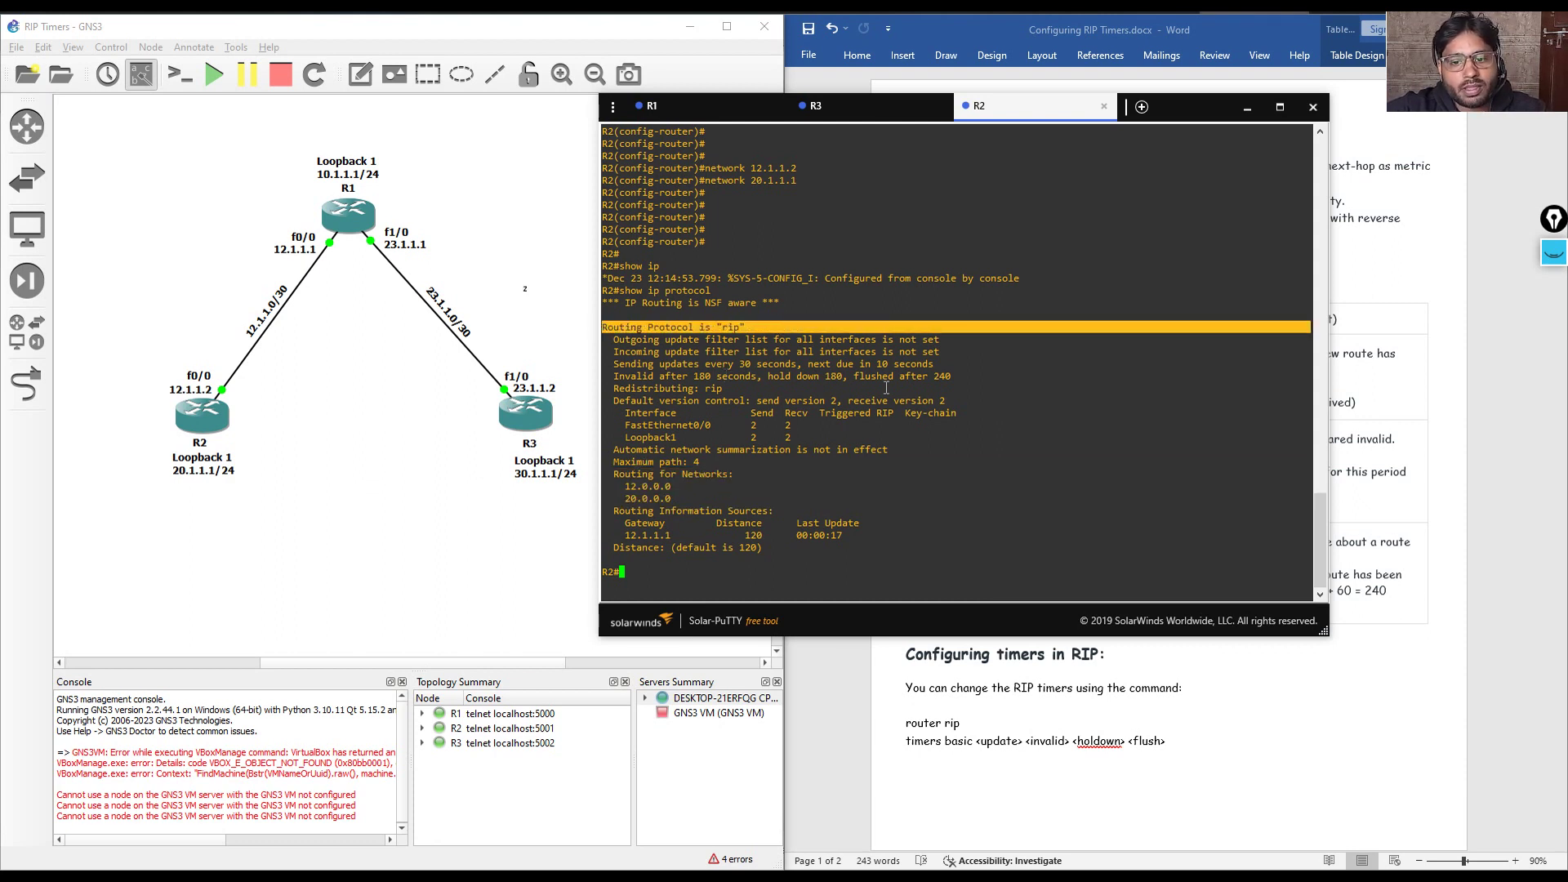
pyautogui.moveTo(617, 376); pyautogui.dragTo(956, 378)
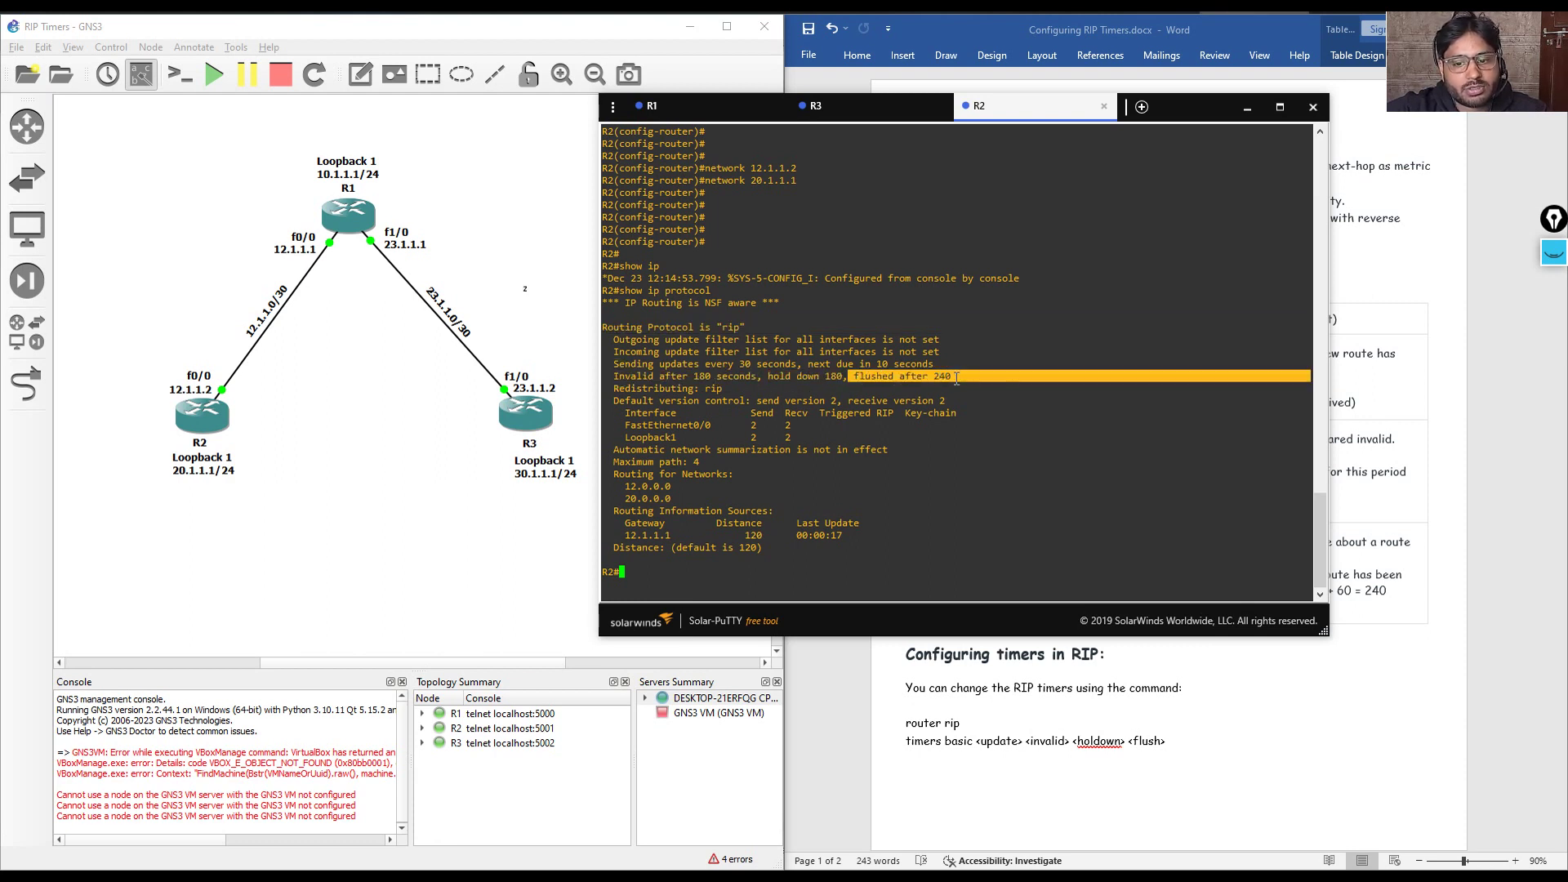
pyautogui.moveTo(797, 364); pyautogui.dragTo(929, 369)
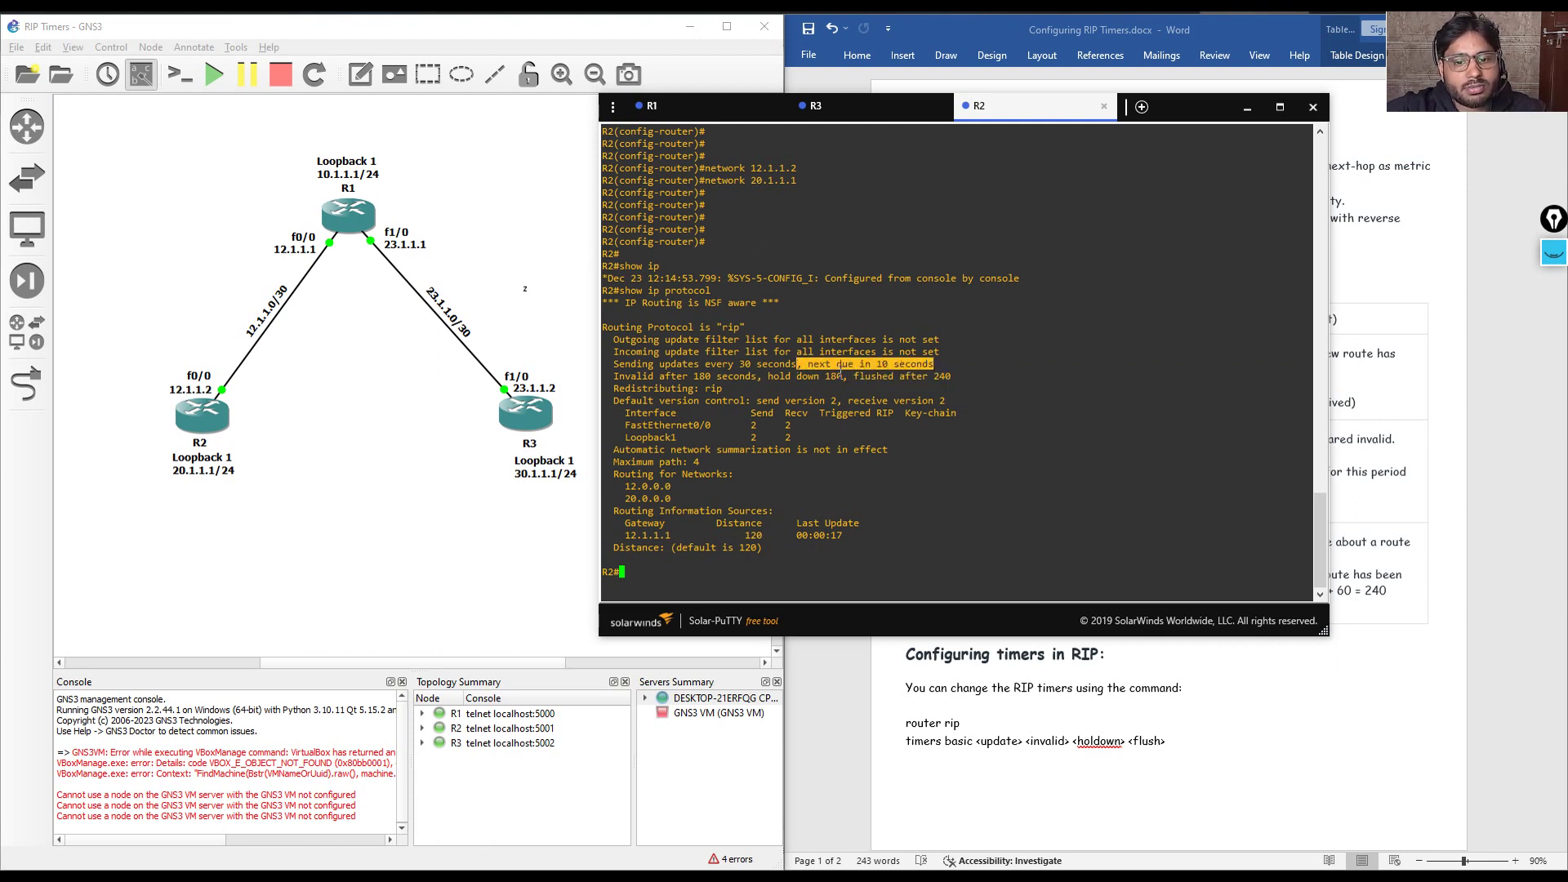
# Display R2's IP protocol settings again and examine the next update time, advertised networks and gateway source entry
pyautogui.press('Up')
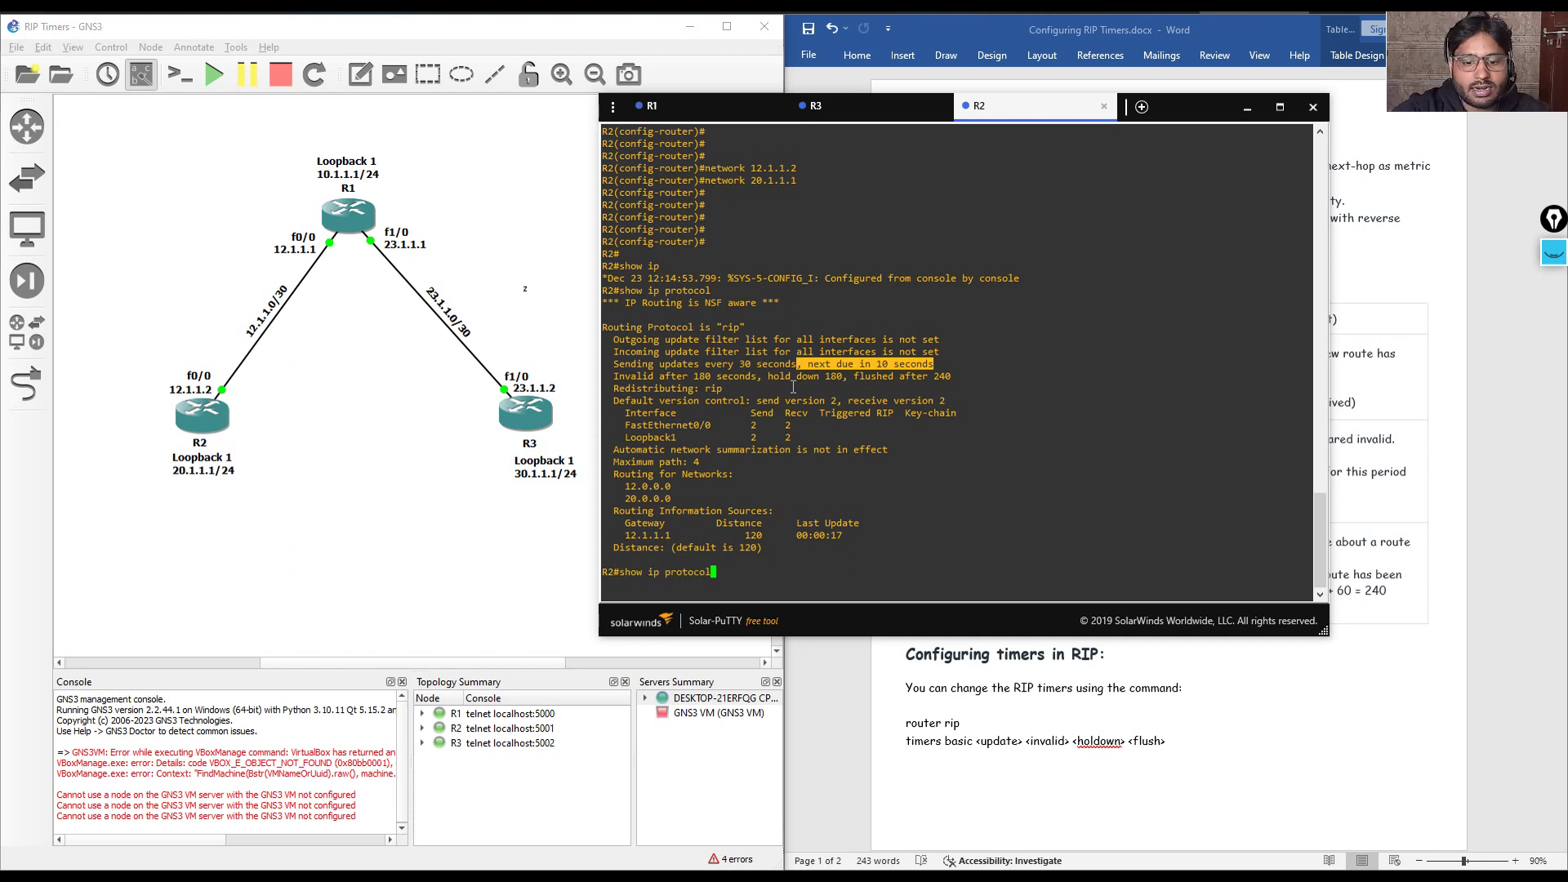
pyautogui.press('Return')
pyautogui.moveTo(811, 365); pyautogui.dragTo(938, 366)
pyautogui.moveTo(783, 475); pyautogui.dragTo(783, 493)
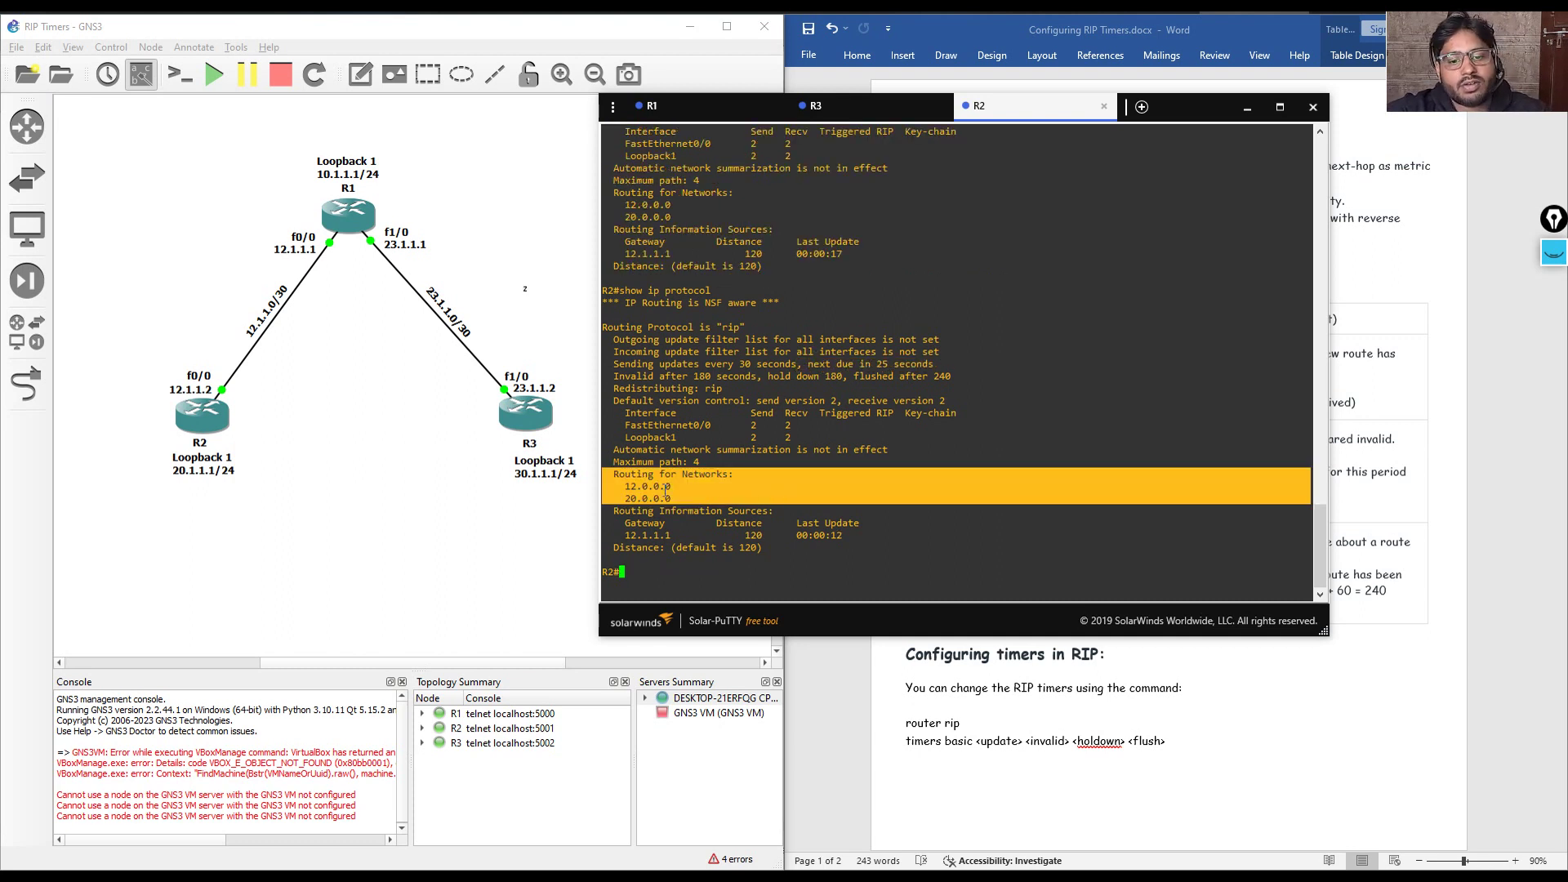
pyautogui.moveTo(625, 486); pyautogui.dragTo(849, 534)
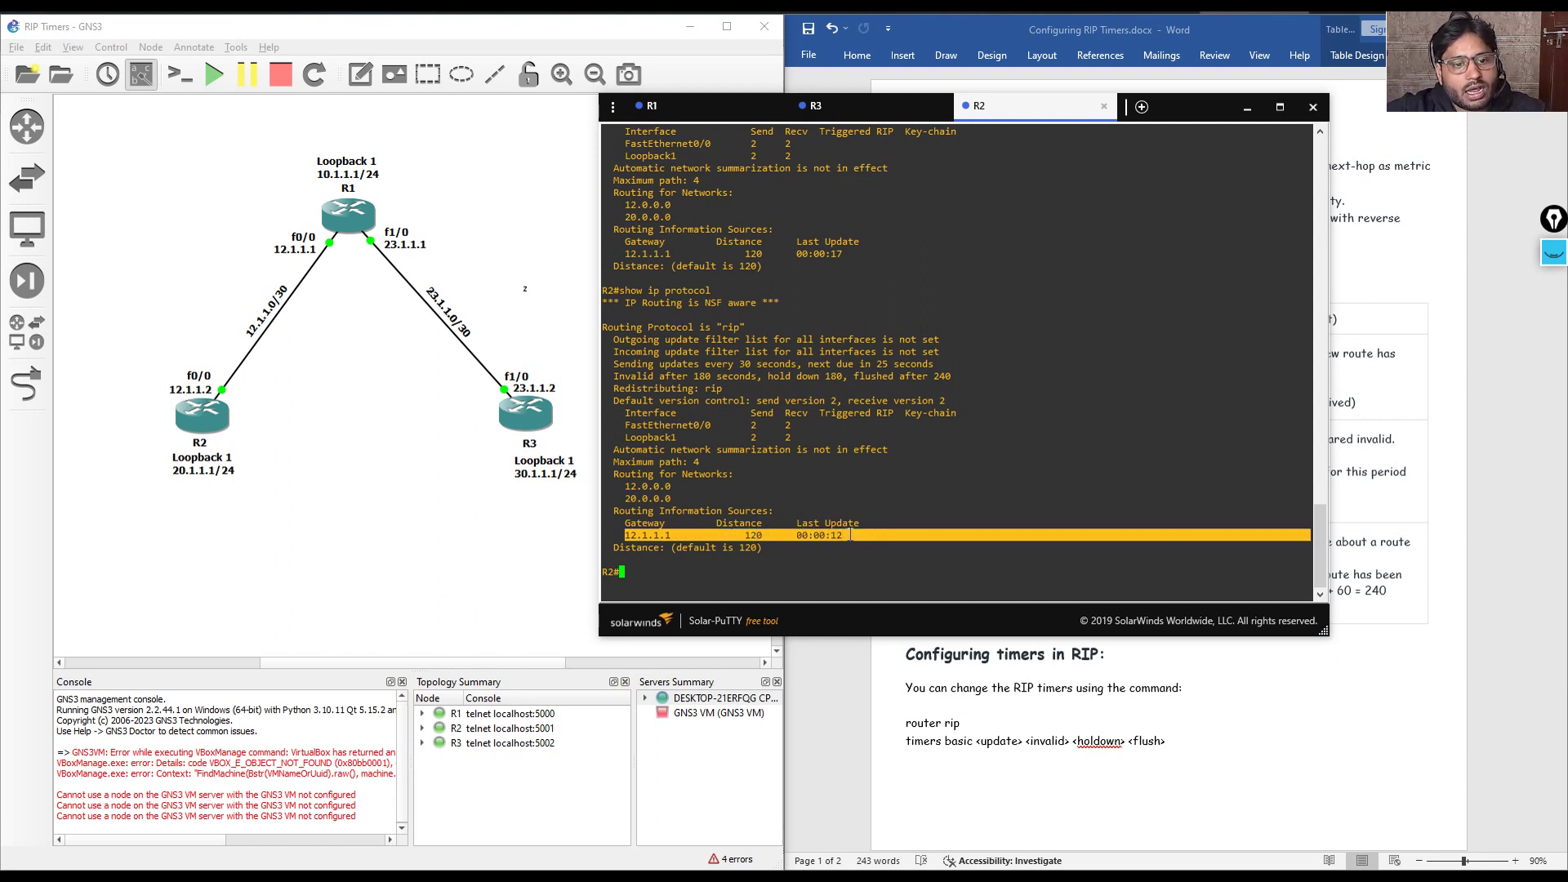
pyautogui.click(636, 540)
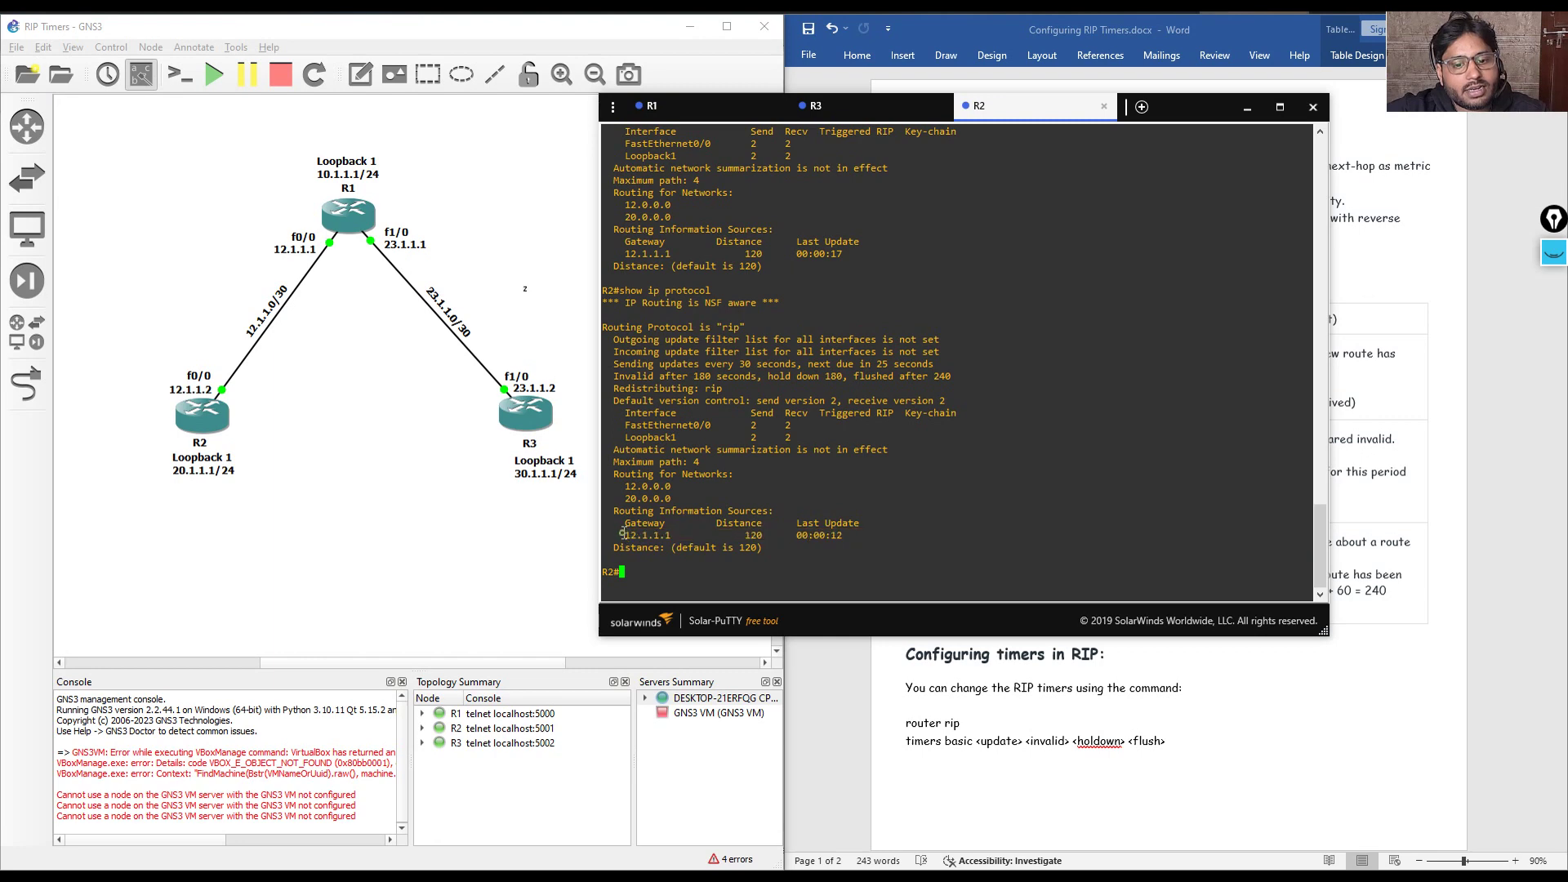
# On R3's console, leave interface configuration mode, enter the RIP routing process and set it to version 2
pyautogui.click(881, 110)
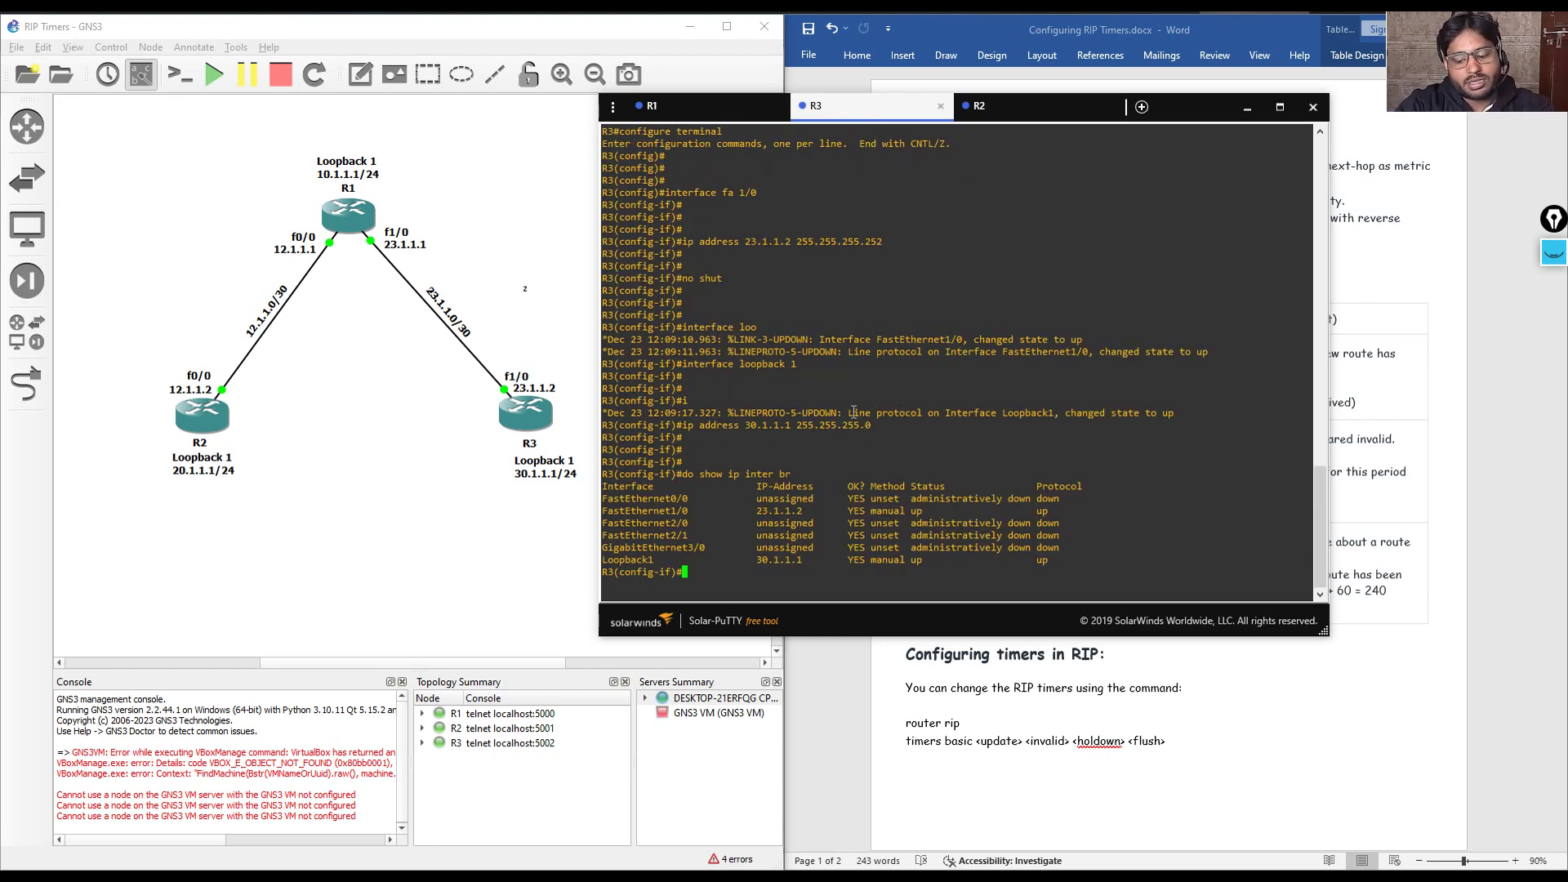
pyautogui.write('ex')
pyautogui.press('Return')
pyautogui.press('Return')
pyautogui.press('Return')
pyautogui.press('Return')
pyautogui.press('Return')
pyautogui.press('Return')
pyautogui.press('Return')
pyautogui.press('Return')
pyautogui.press('Return')
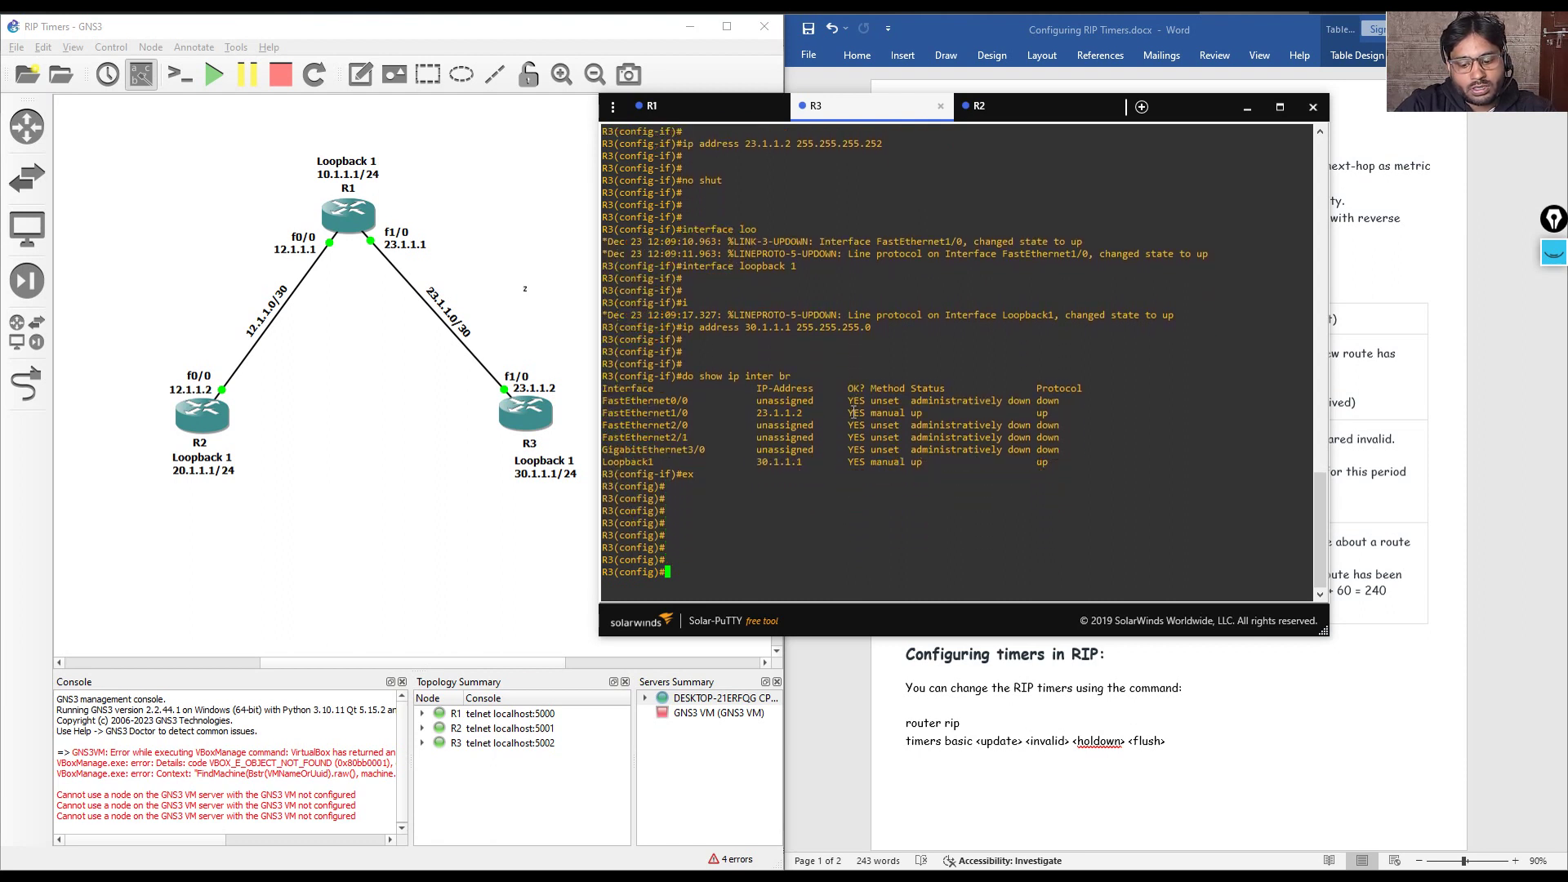
pyautogui.write('router rip')
pyautogui.press('Return')
pyautogui.write('version 2')
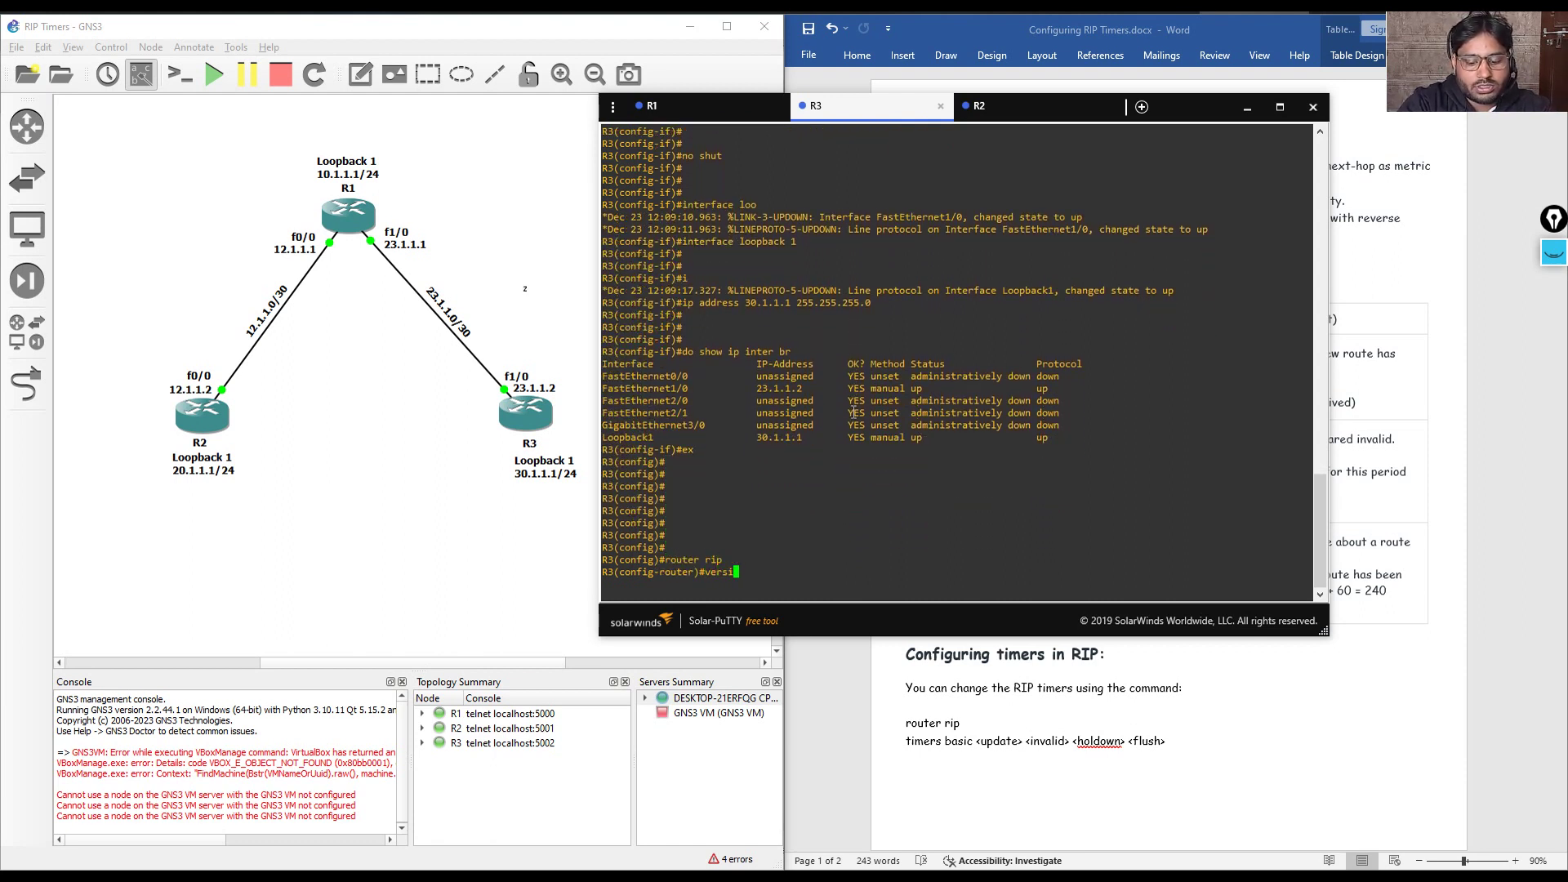
pyautogui.press('Return')
# Disable automatic network summarization for R3's RIP process
pyautogui.write('no au')
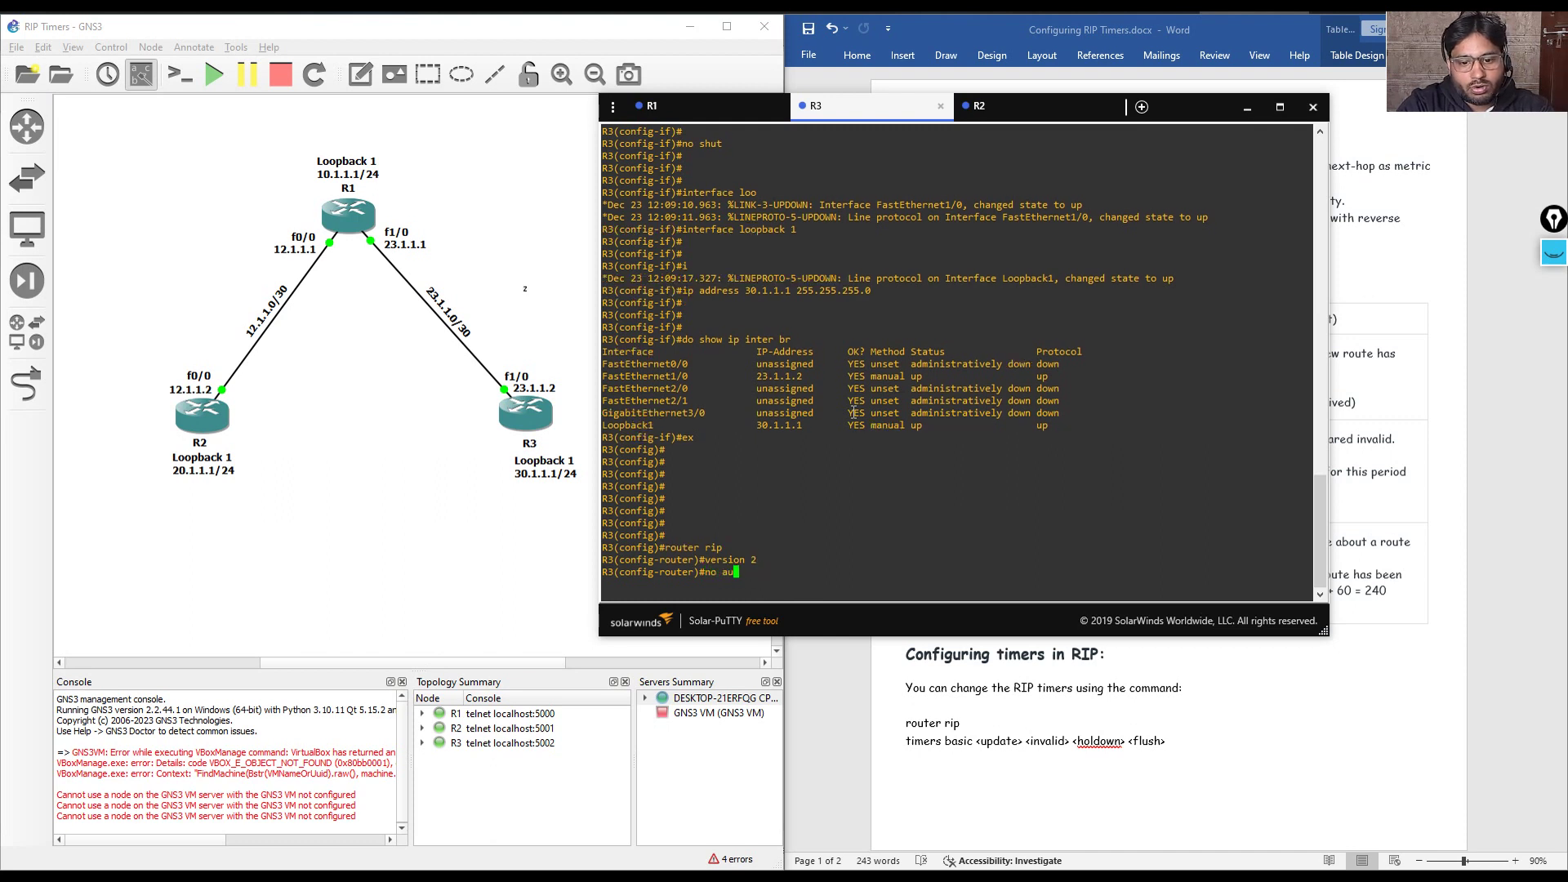
pyautogui.press('Tab')
pyautogui.press('Return')
pyautogui.press('Return')
pyautogui.press('Return')
pyautogui.press('Return')
pyautogui.press('Return')
pyautogui.press('Return')
pyautogui.press('Return')
pyautogui.press('Return')
pyautogui.press('Return')
pyautogui.press('Return')
# Add the networks 23.1.1.0 and 30.1.1.0 to R3's RIP process
pyautogui.write('network ')
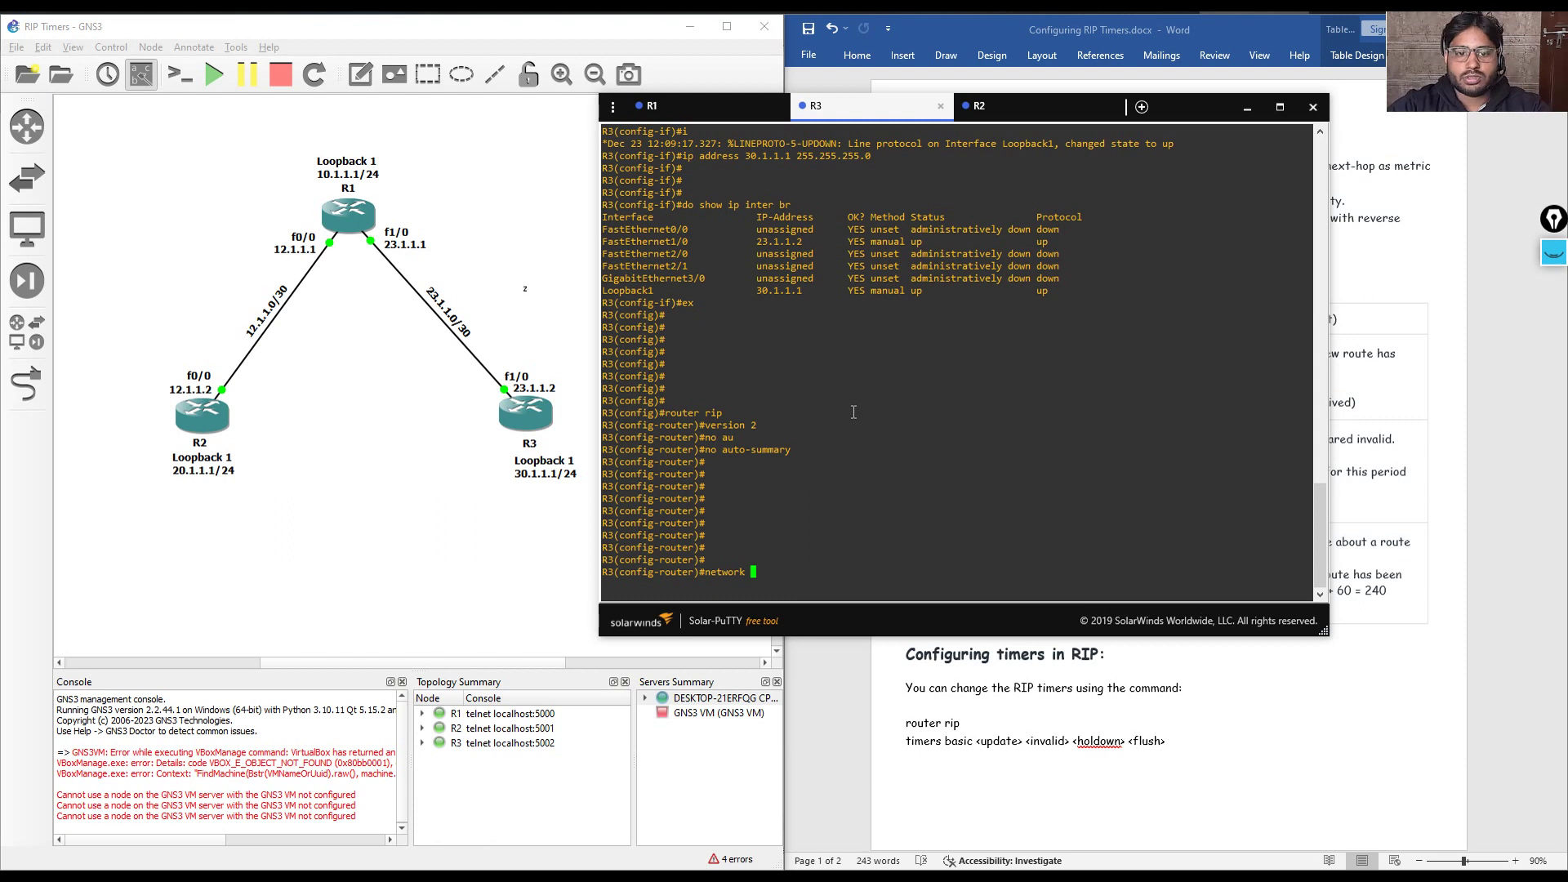
pyautogui.write('23.1.1.0')
pyautogui.press('Return')
pyautogui.write('network ')
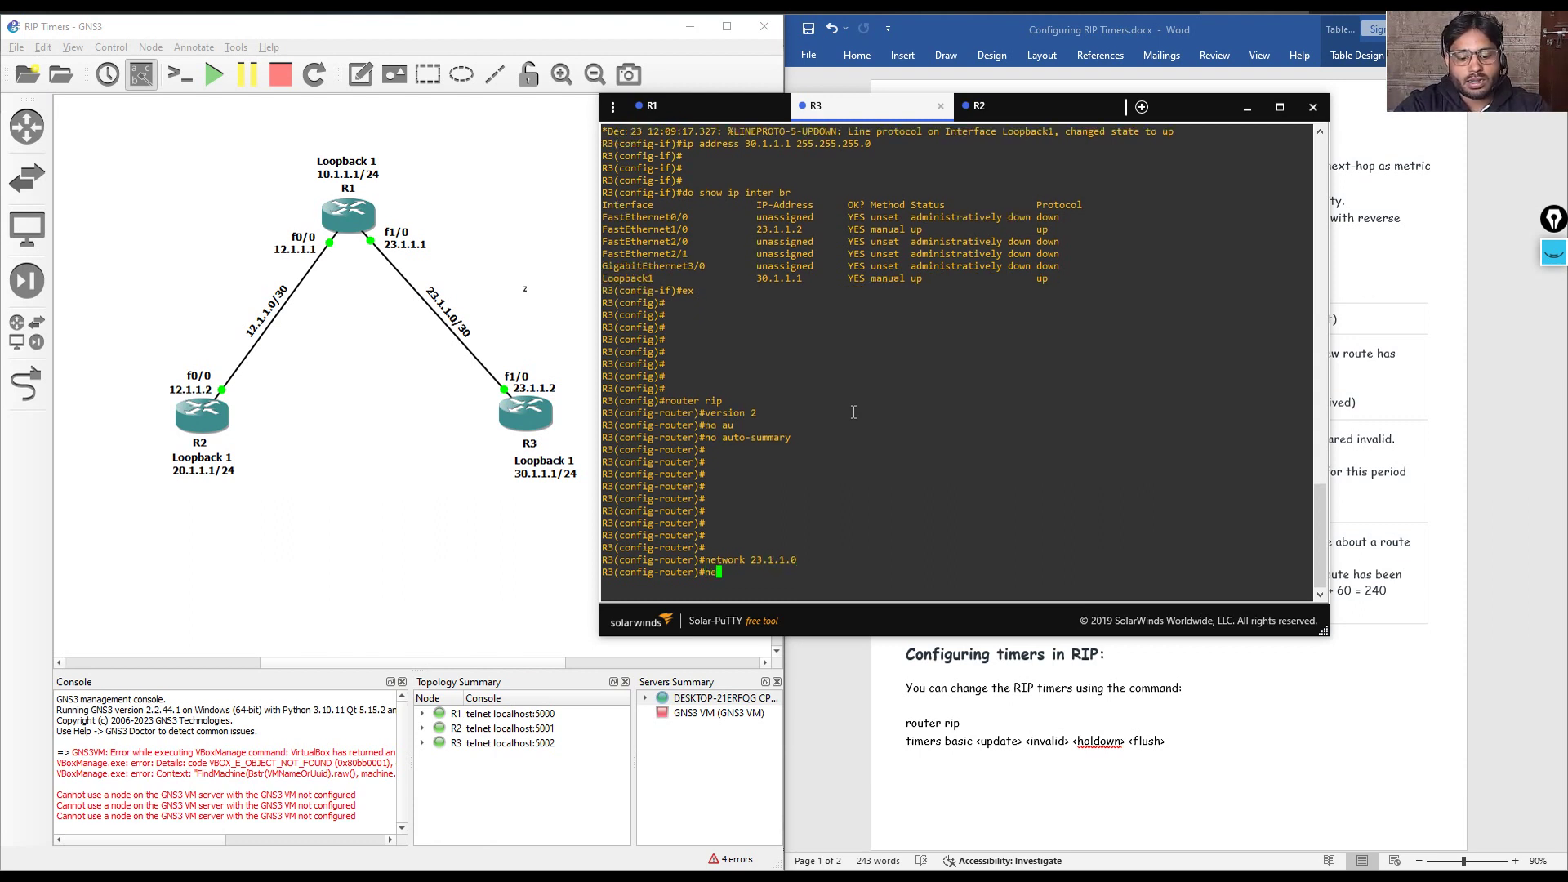
pyautogui.write('30.1.1.0')
pyautogui.press('Return')
pyautogui.press('Return')
pyautogui.press('Return')
pyautogui.press('Return')
pyautogui.press('Return')
pyautogui.press('Return')
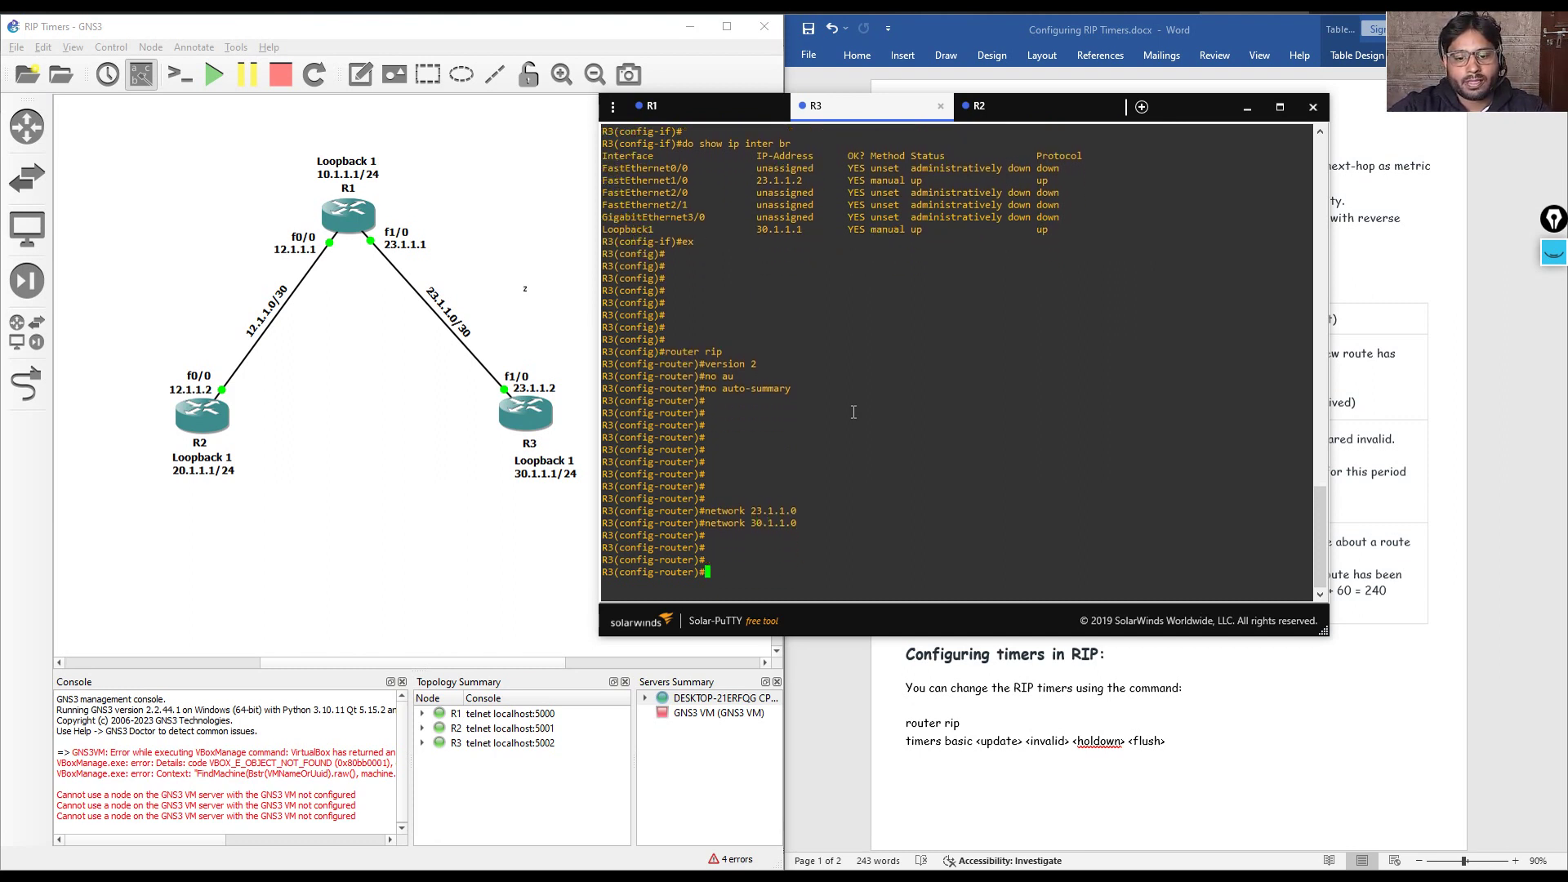
# Return R3 to privileged EXEC mode, display its IP protocol settings and examine the advertised networks and RIP-enabled interfaces
pyautogui.hotkey('ctrl', 'z')
pyautogui.press('Return')
pyautogui.write('sophow')
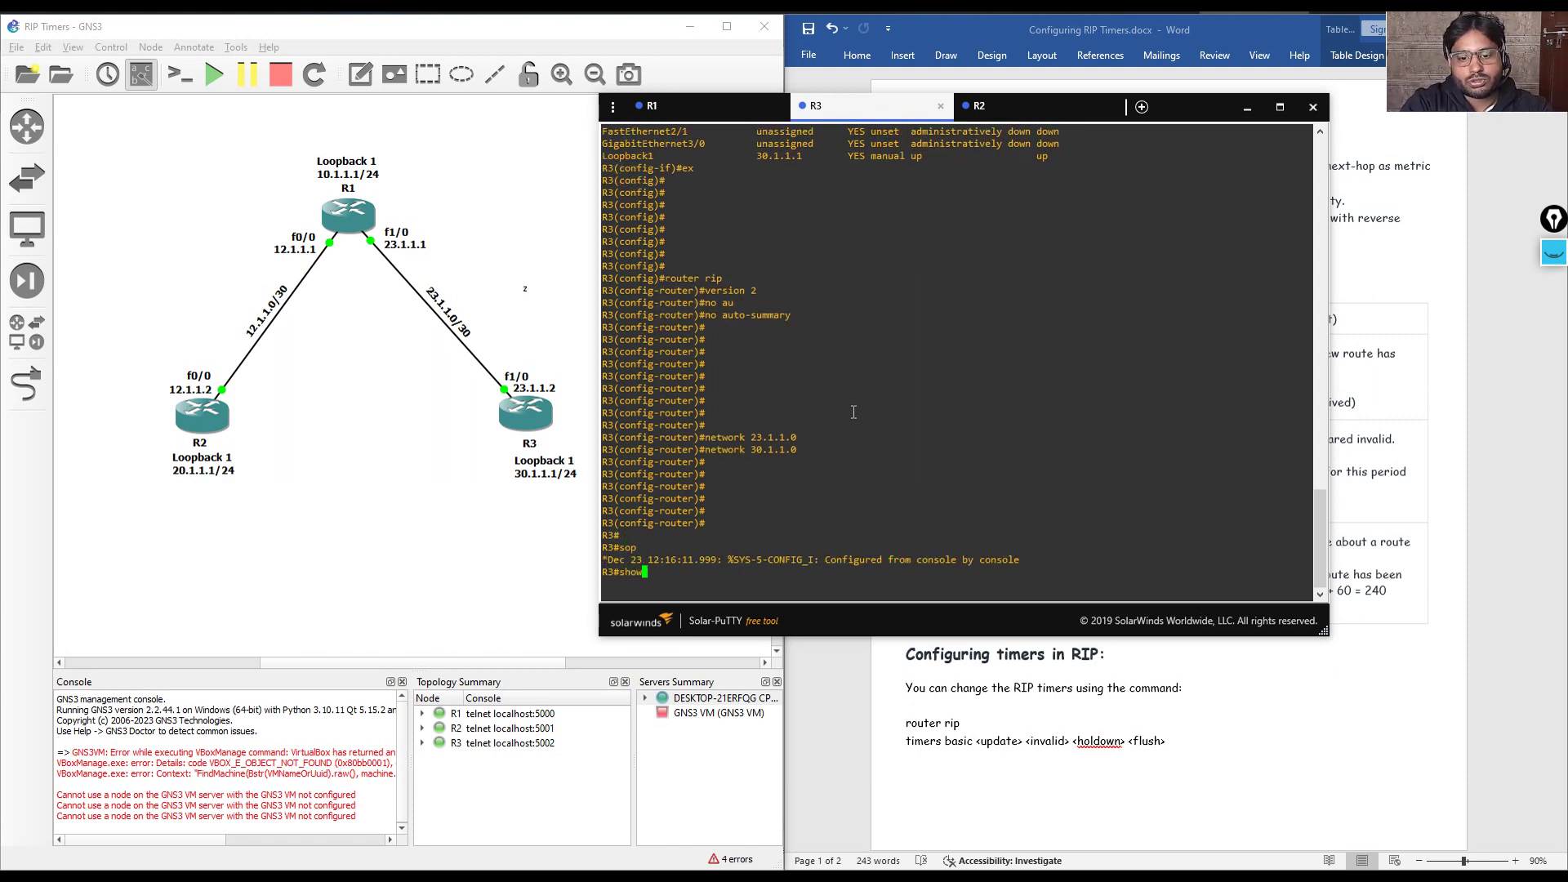
pyautogui.write(' ip protcol')
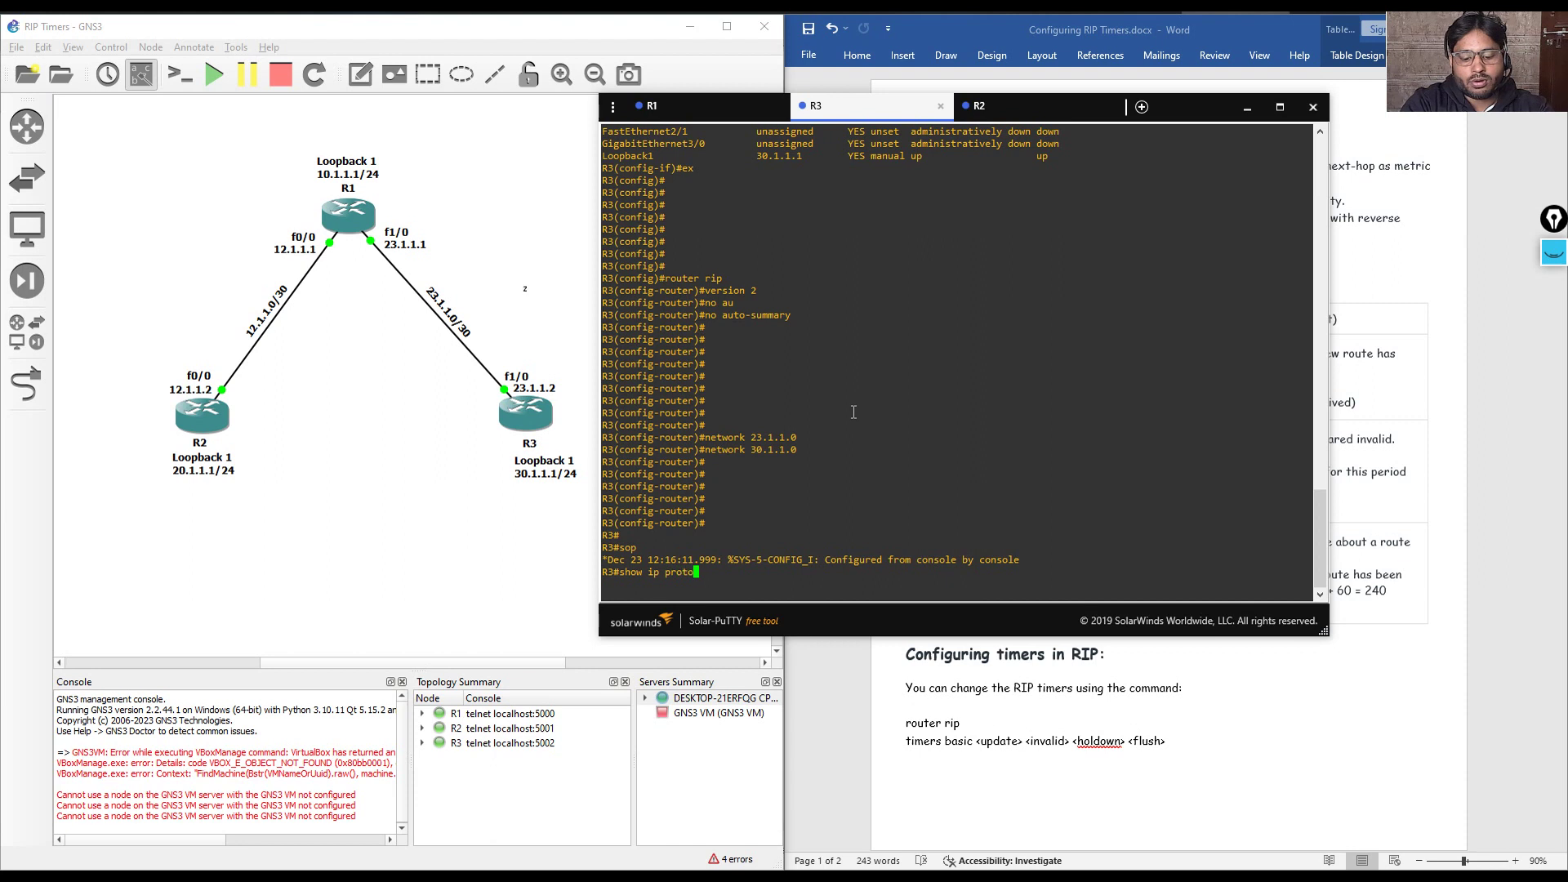
pyautogui.press('Return')
pyautogui.press('Up')
pyautogui.press('BackSpace')
pyautogui.press('BackSpace')
pyautogui.press('BackSpace')
pyautogui.write('tocol')
pyautogui.press('Return')
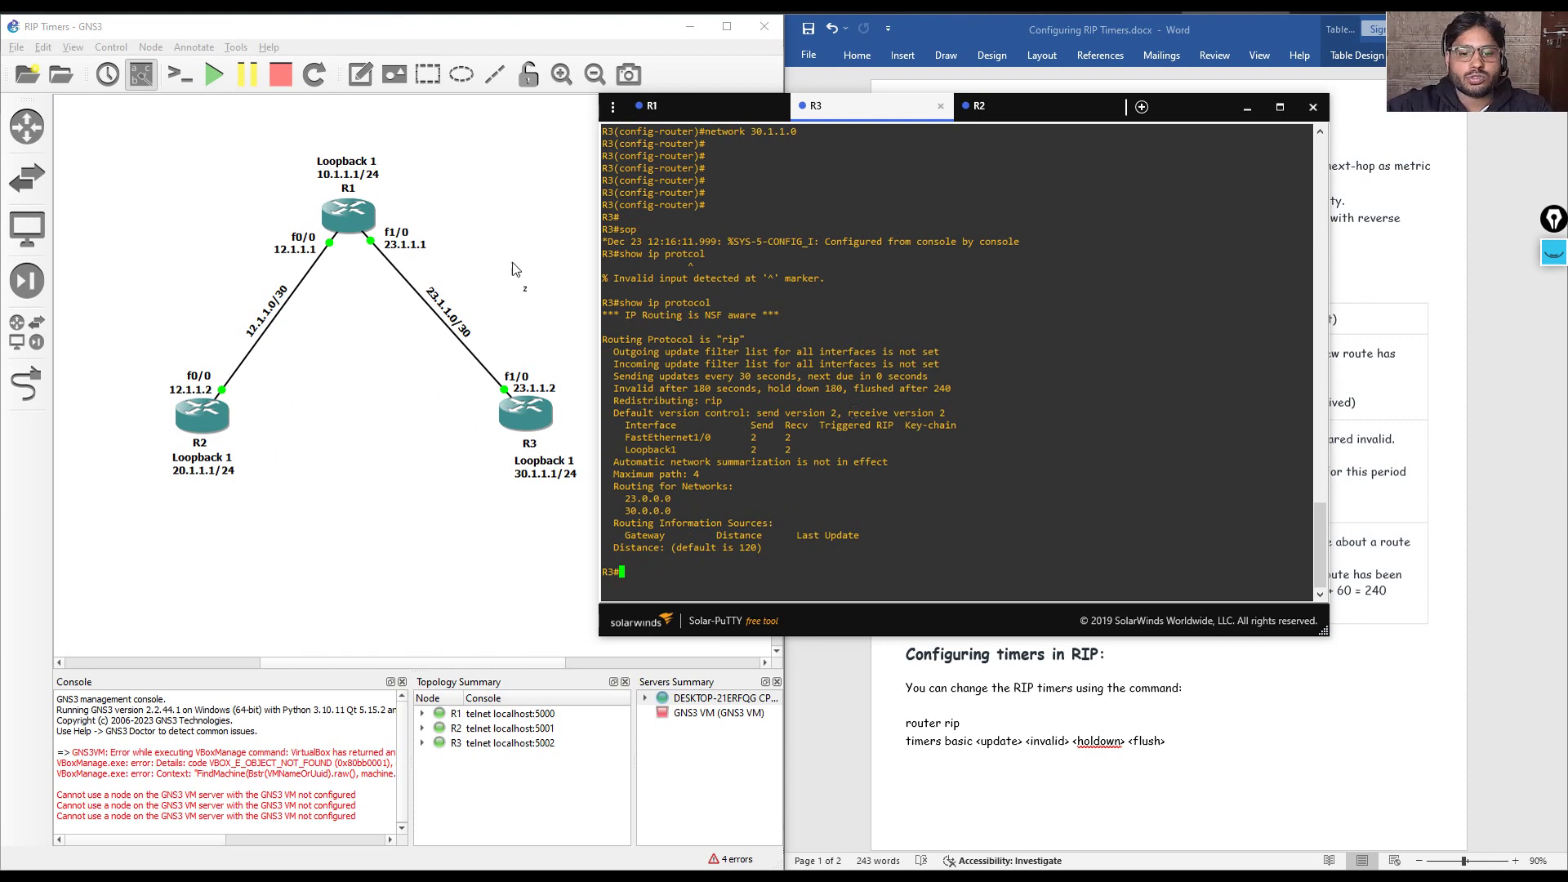
pyautogui.scroll(1, 512, 262)
pyautogui.moveTo(677, 511); pyautogui.dragTo(609, 489)
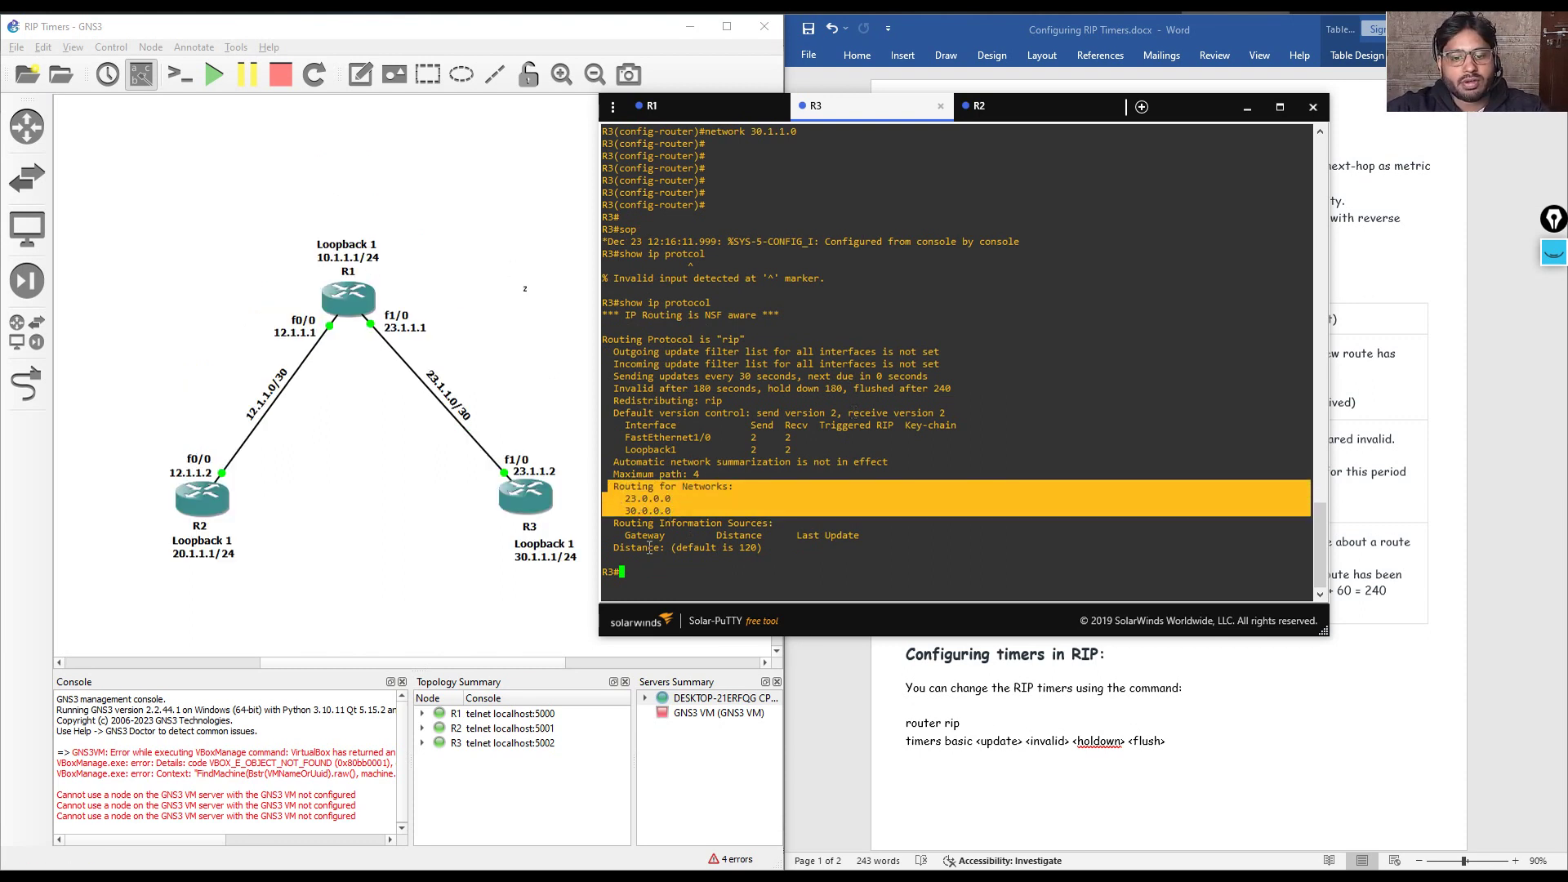
pyautogui.moveTo(624, 439); pyautogui.dragTo(860, 448)
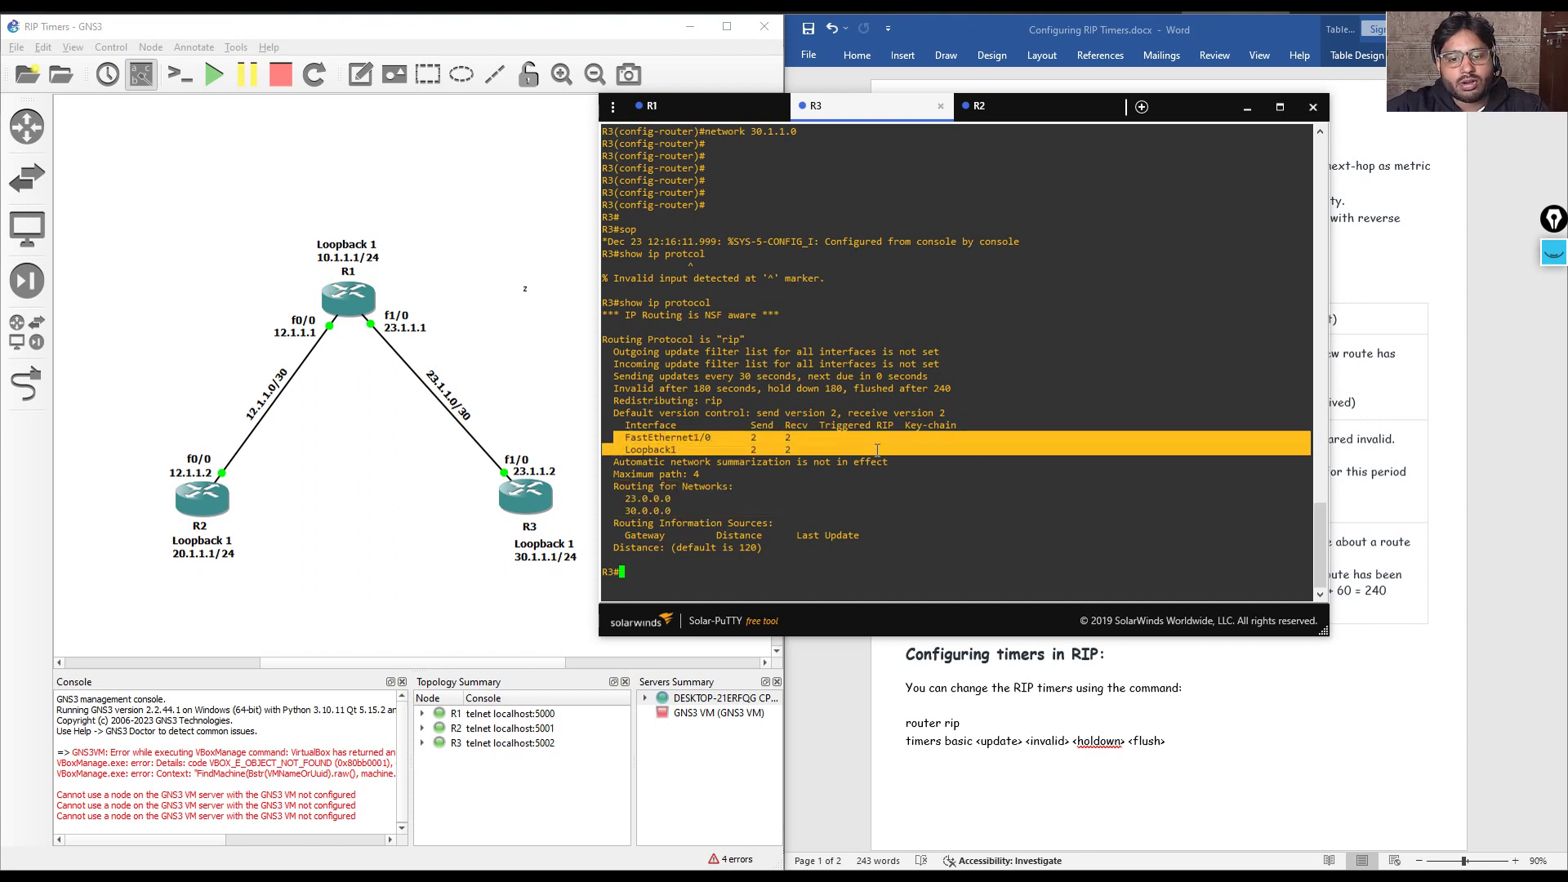
# Display R3's IP protocol settings again and examine the gateway entry under the routing information sources
pyautogui.click(877, 450)
pyautogui.press('Return')
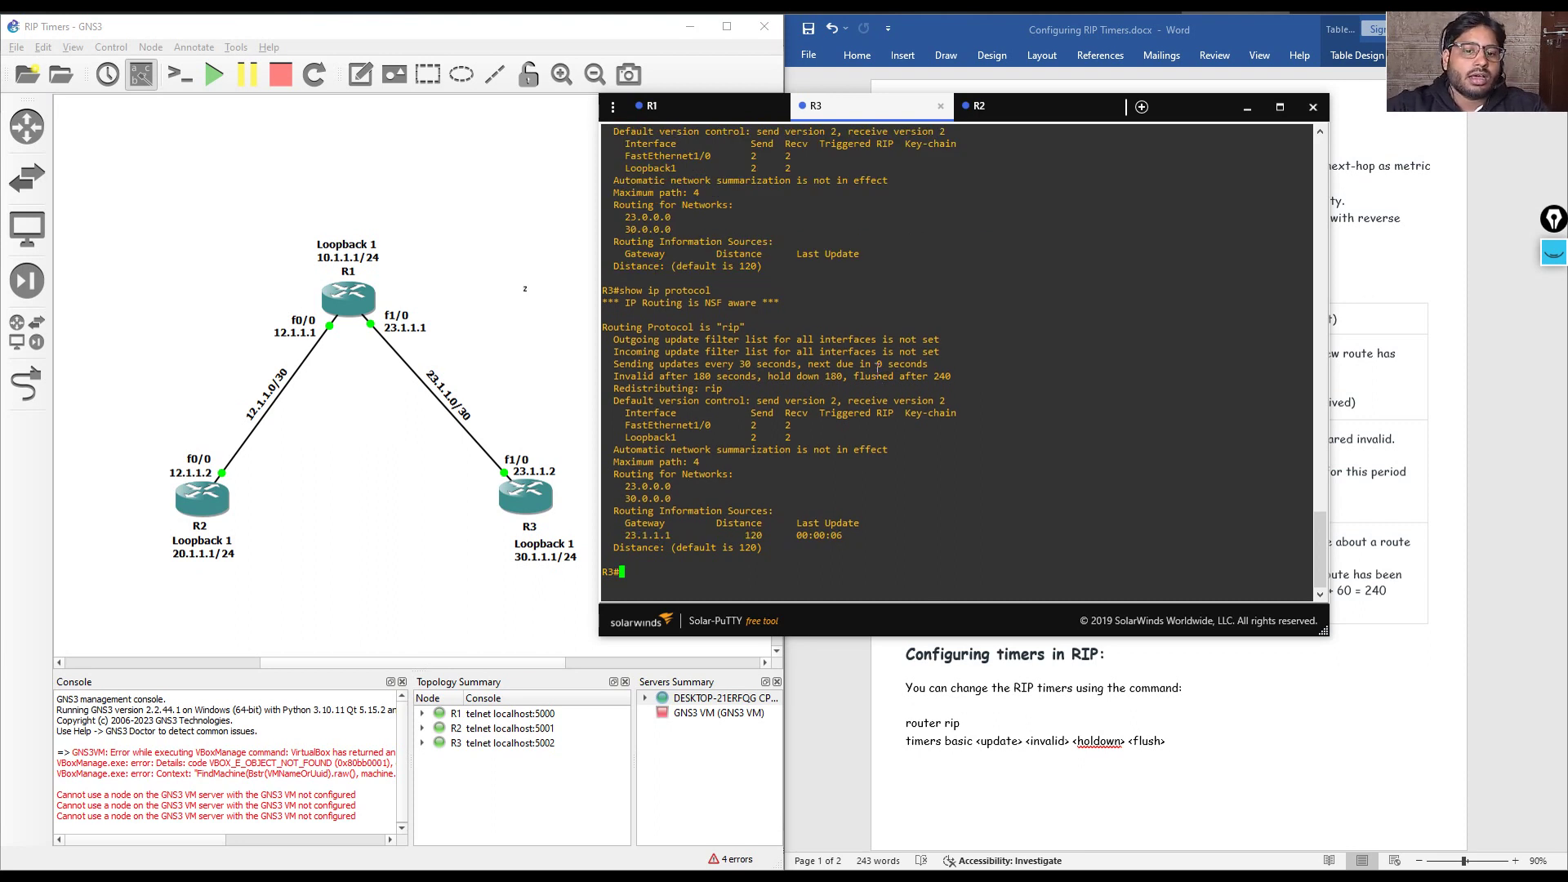
pyautogui.moveTo(623, 536); pyautogui.dragTo(847, 541)
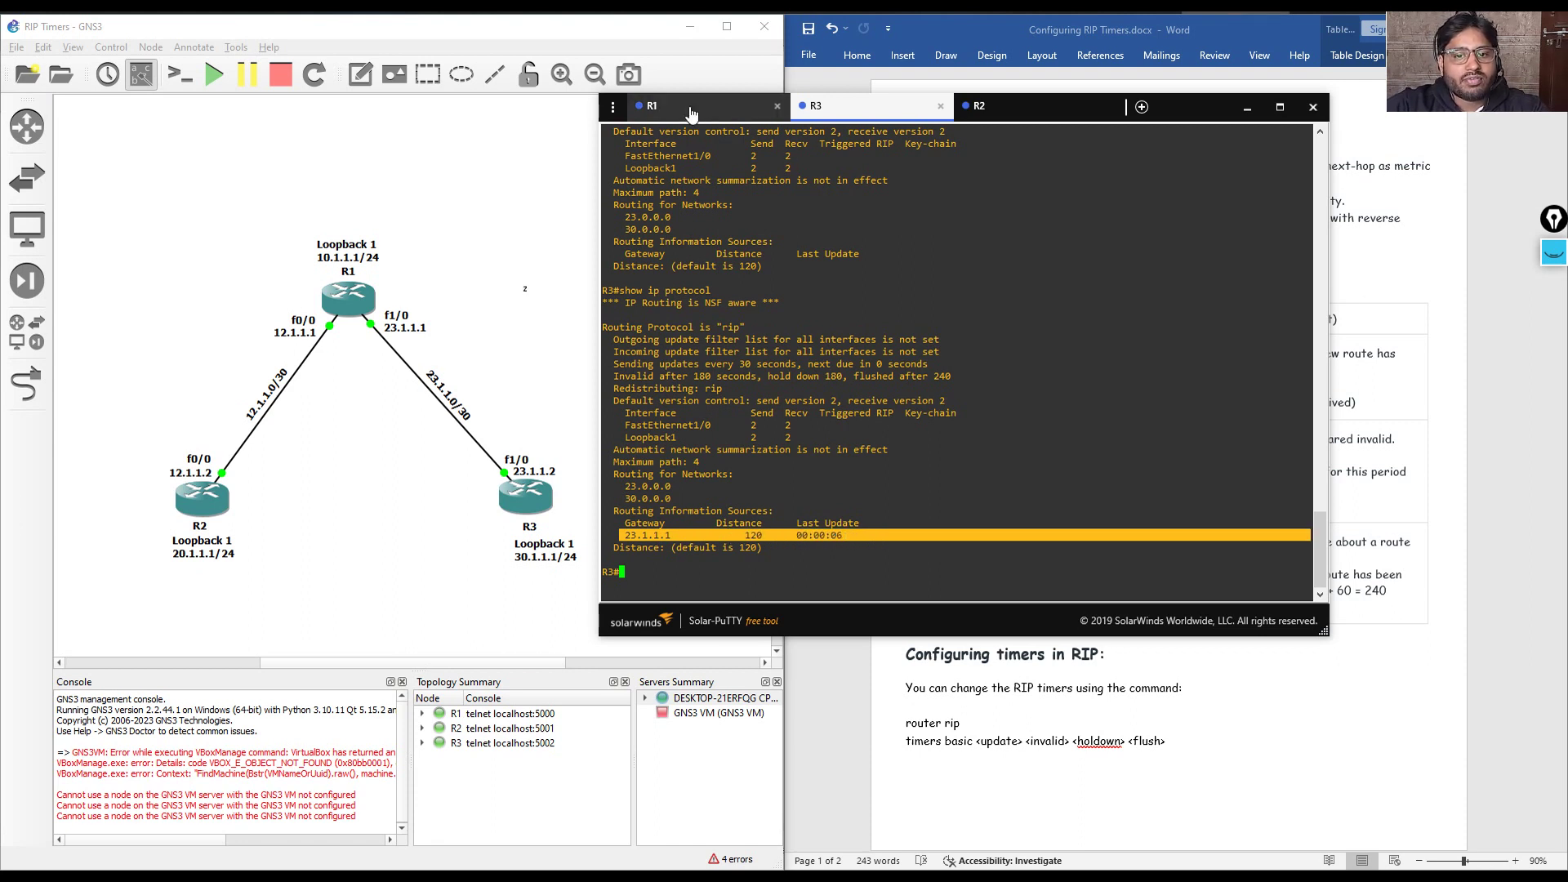
# Display the IP routing table on R1 and examine the RIP routes to the 30.1.1.0 and 20.1.1.0 networks
pyautogui.click(653, 107)
pyautogui.press('Return')
pyautogui.press('Return')
pyautogui.press('Return')
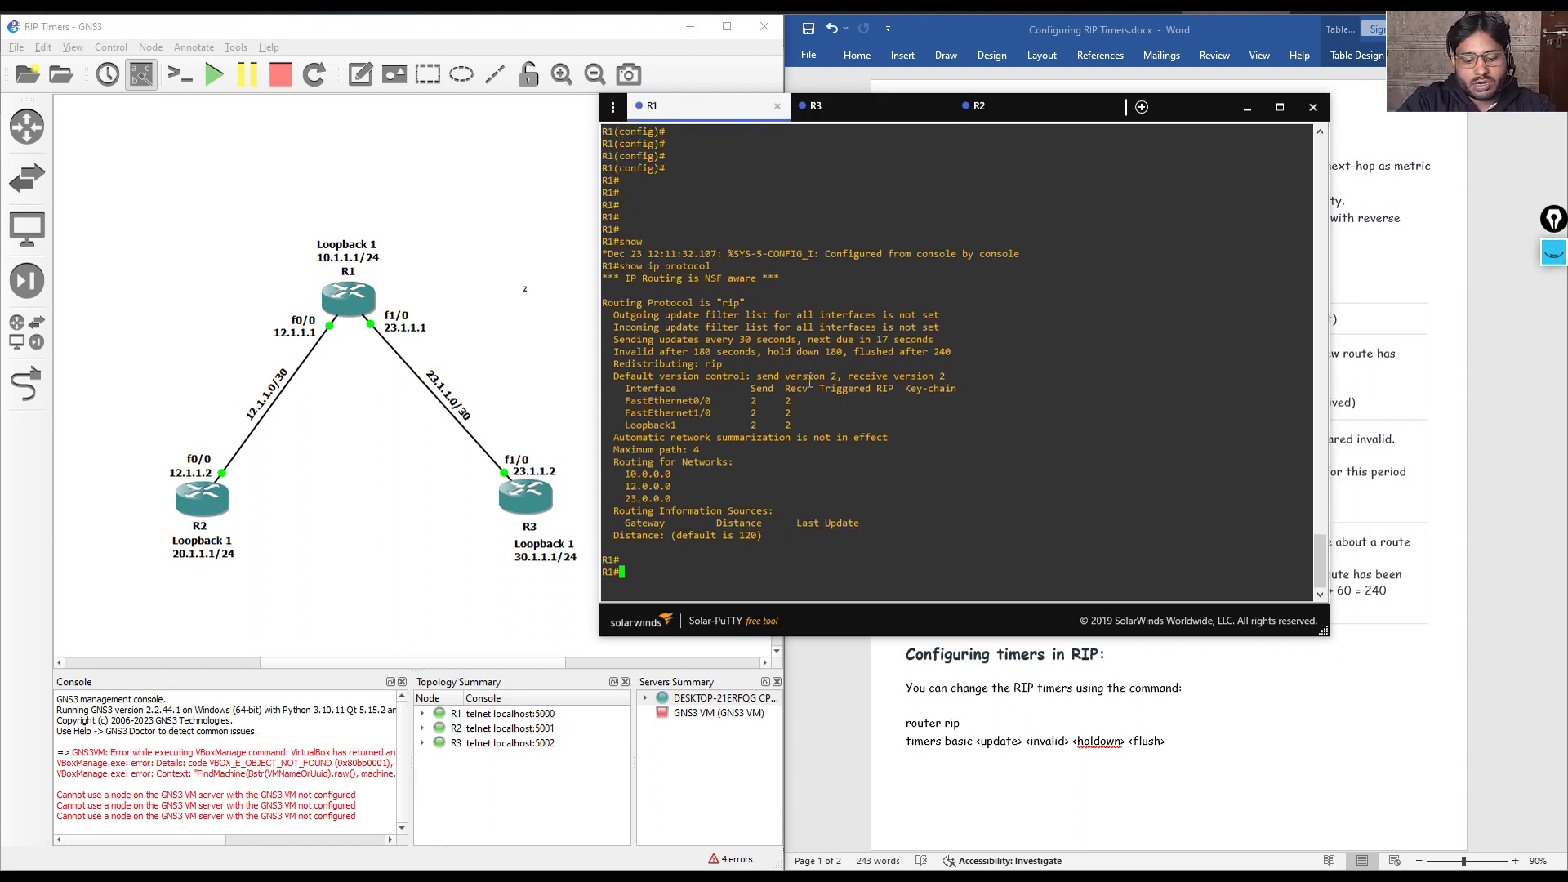
pyautogui.write('show ip route')
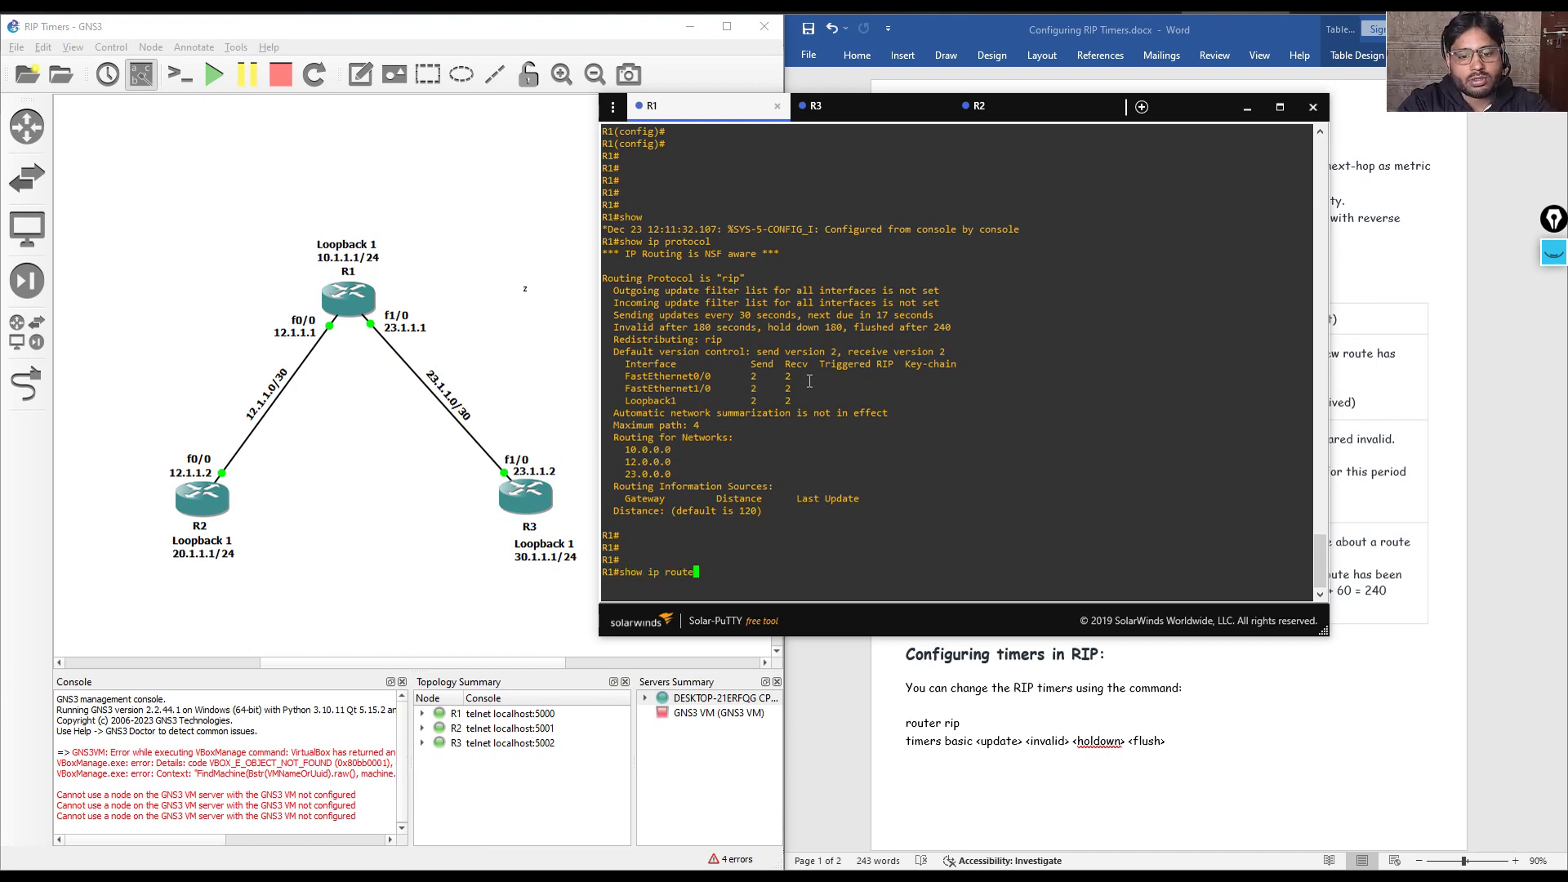
pyautogui.press('Return')
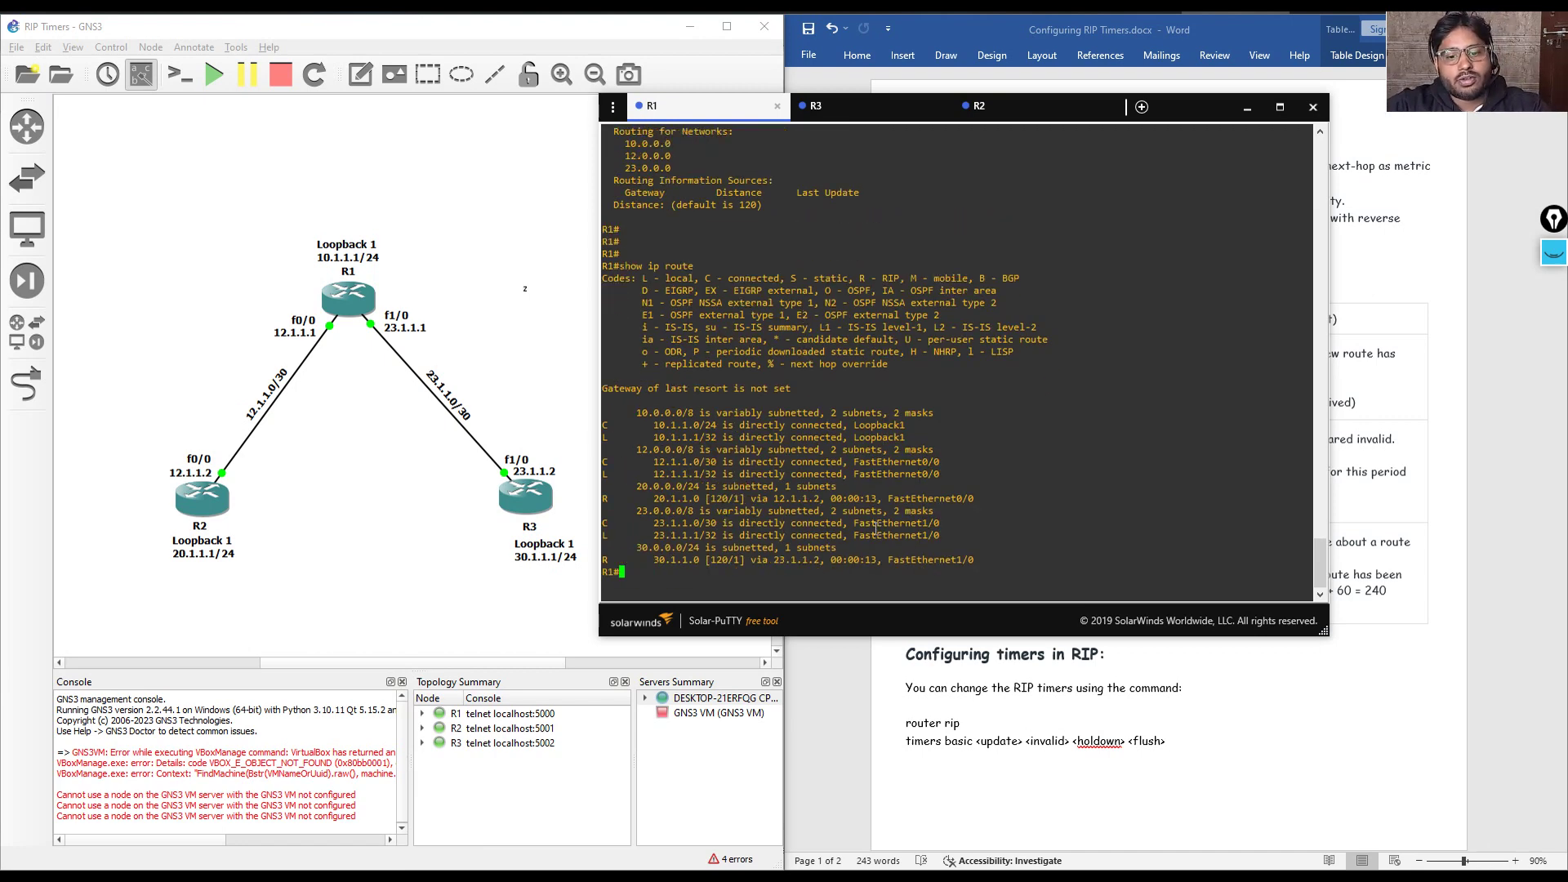
pyautogui.moveTo(987, 556); pyautogui.dragTo(605, 560)
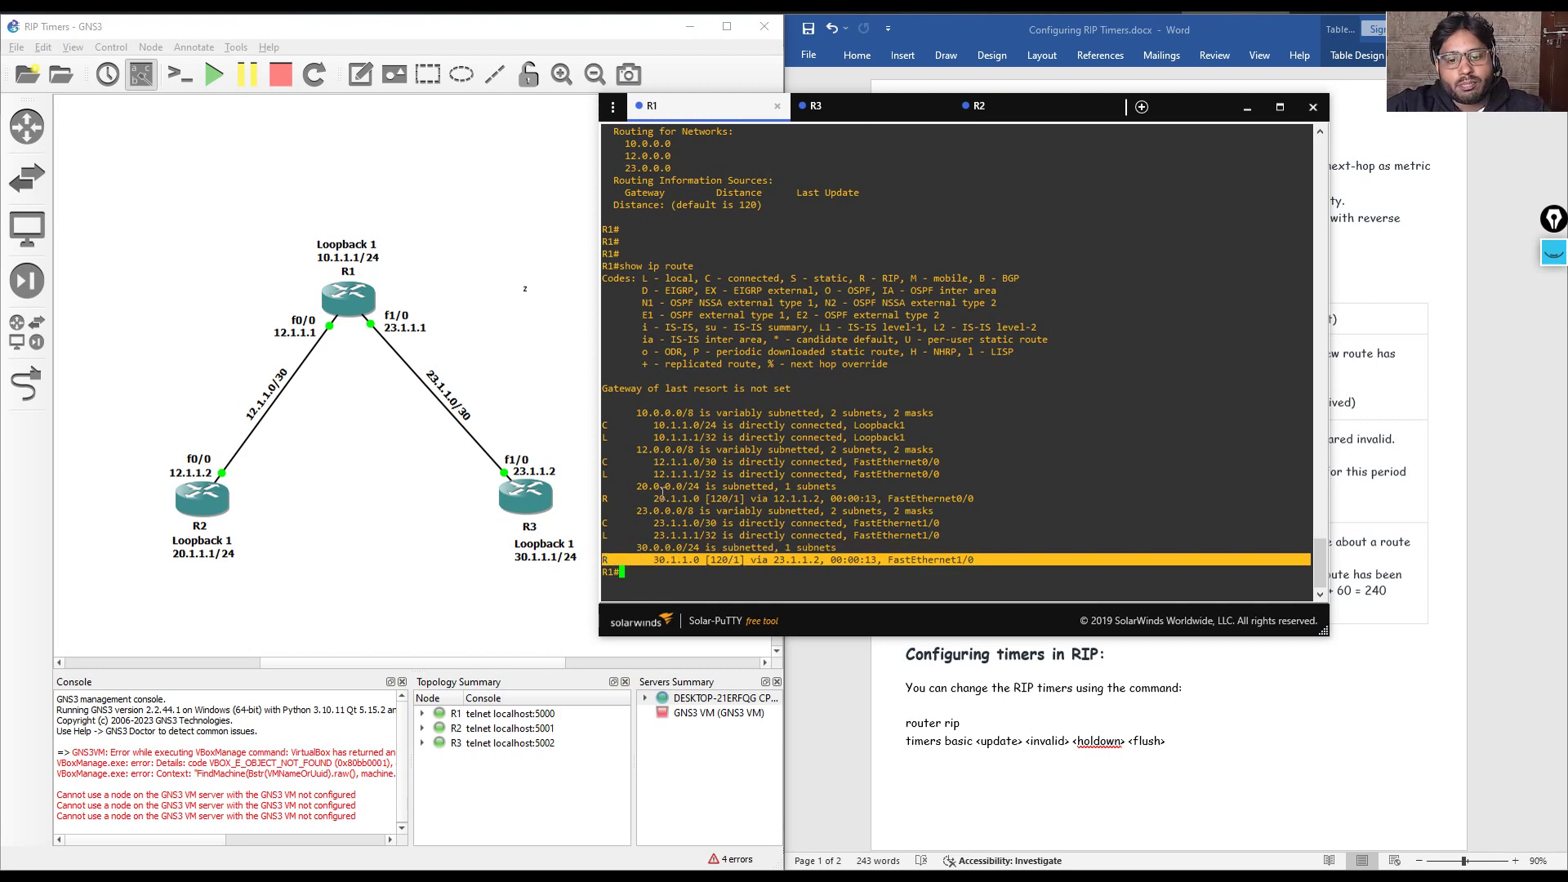
pyautogui.moveTo(980, 499); pyautogui.dragTo(837, 488)
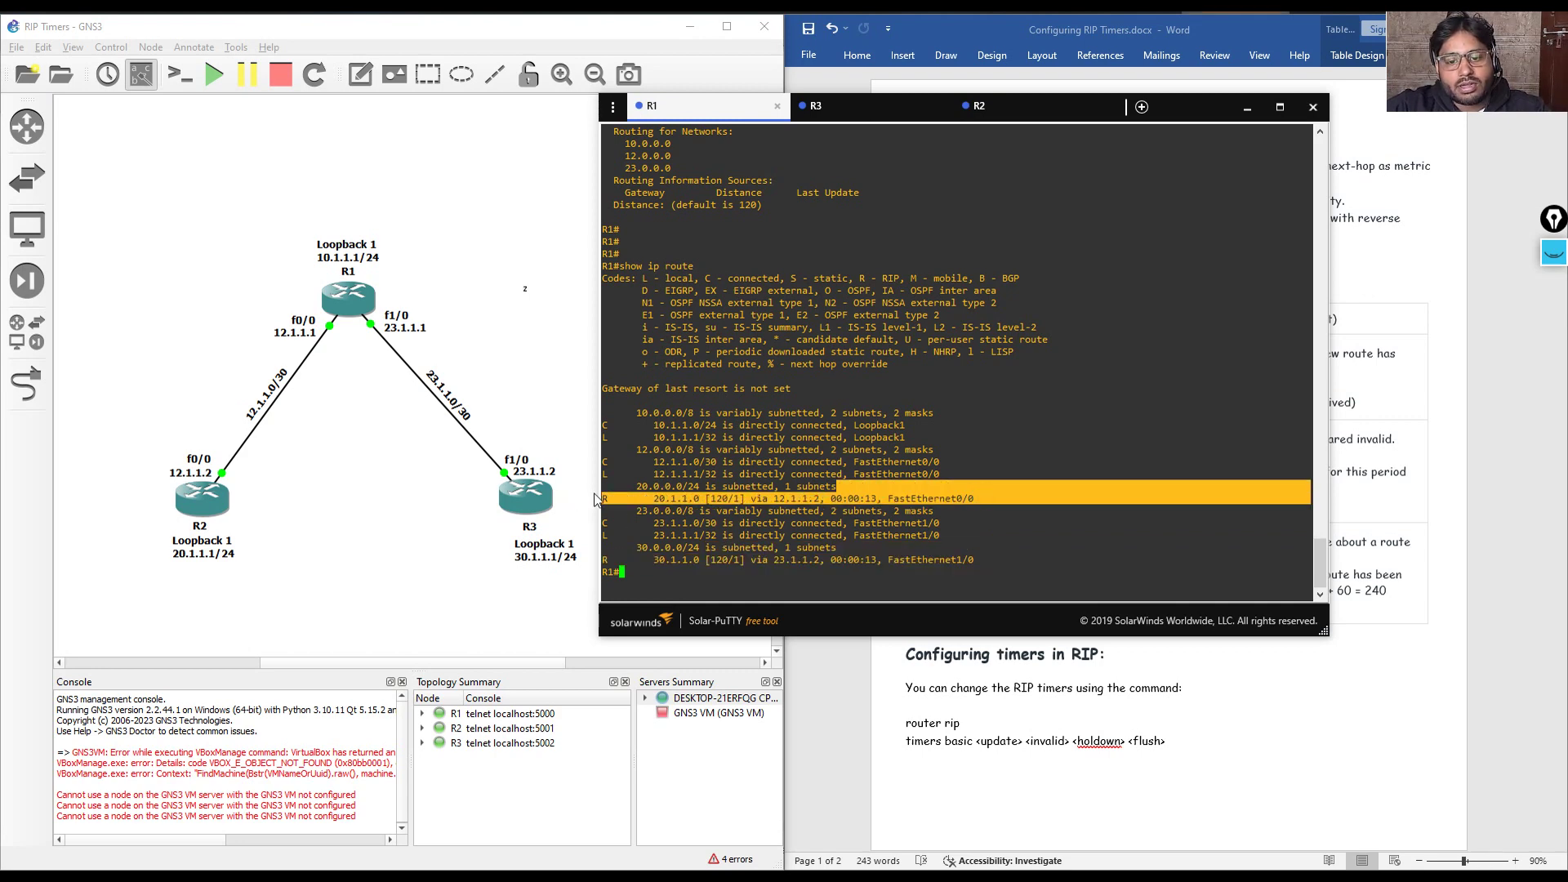
# Display the IP routing table on R2 and examine its RIP routes, including the distance and metric of the 10.1.1.0 route
pyautogui.click(1015, 114)
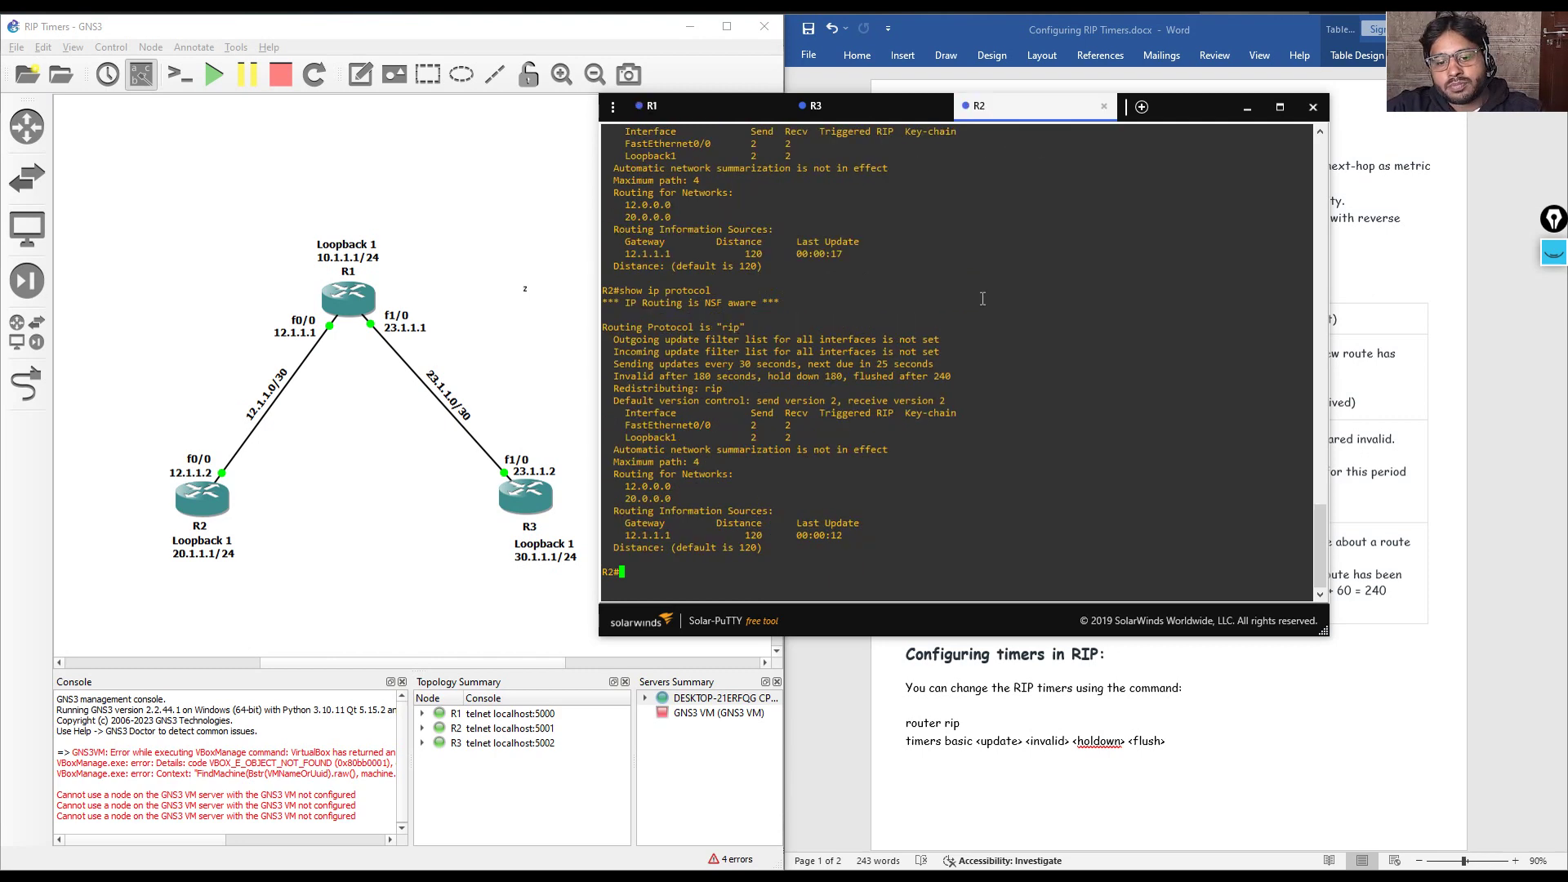
pyautogui.scroll(-3, 969, 292)
pyautogui.press('Return')
pyautogui.press('Return')
pyautogui.press('Return')
pyautogui.write('show ip route')
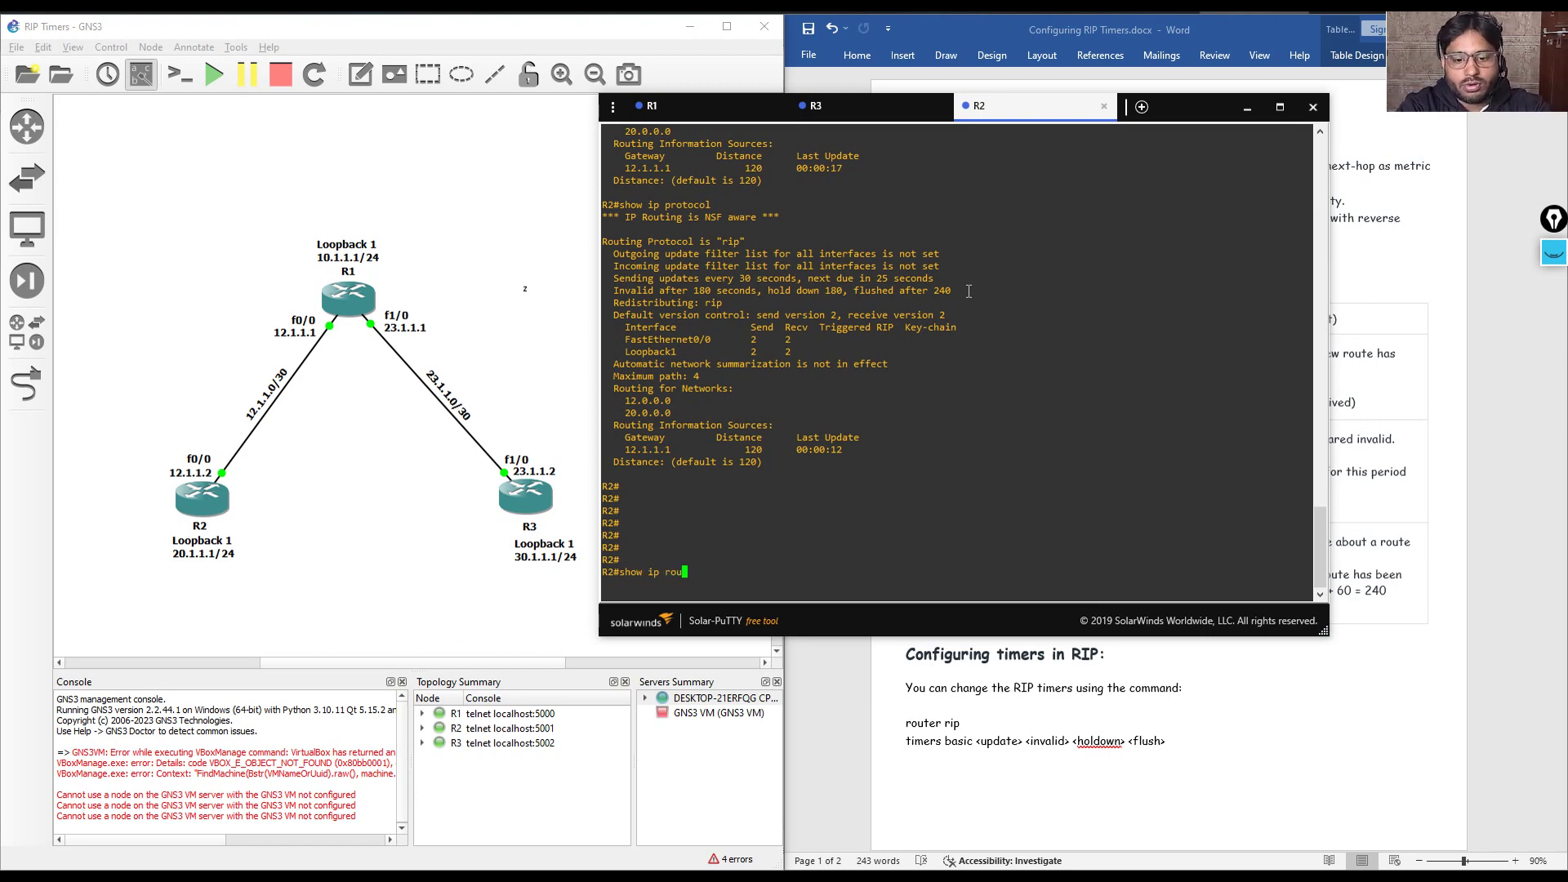
pyautogui.press('Return')
pyautogui.moveTo(980, 564); pyautogui.dragTo(606, 525)
pyautogui.click(750, 539)
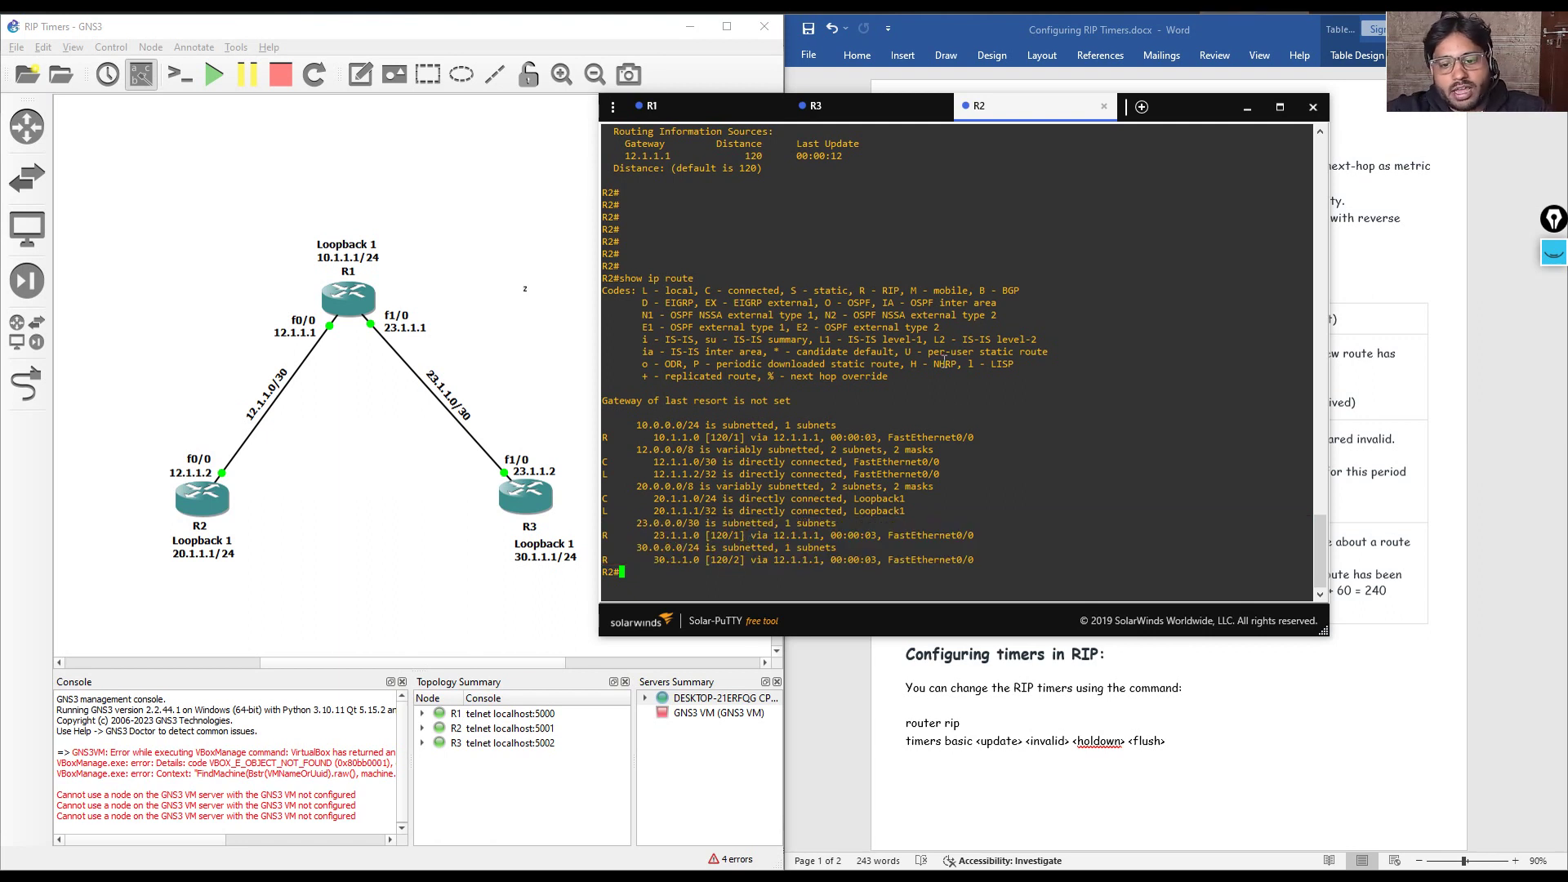
pyautogui.moveTo(980, 439); pyautogui.dragTo(607, 430)
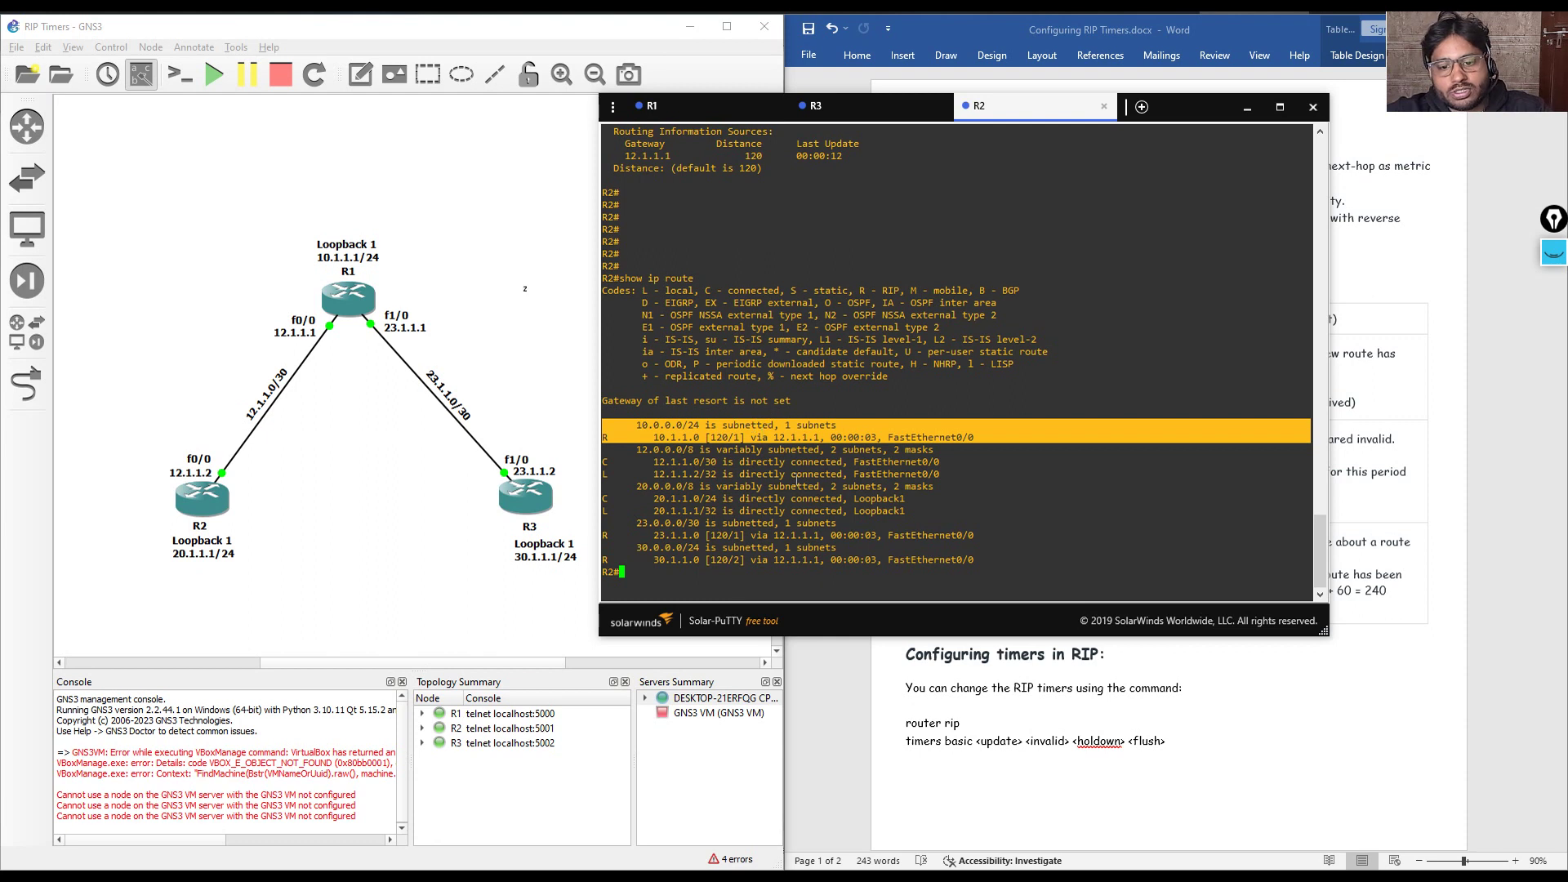
pyautogui.doubleClick(718, 438)
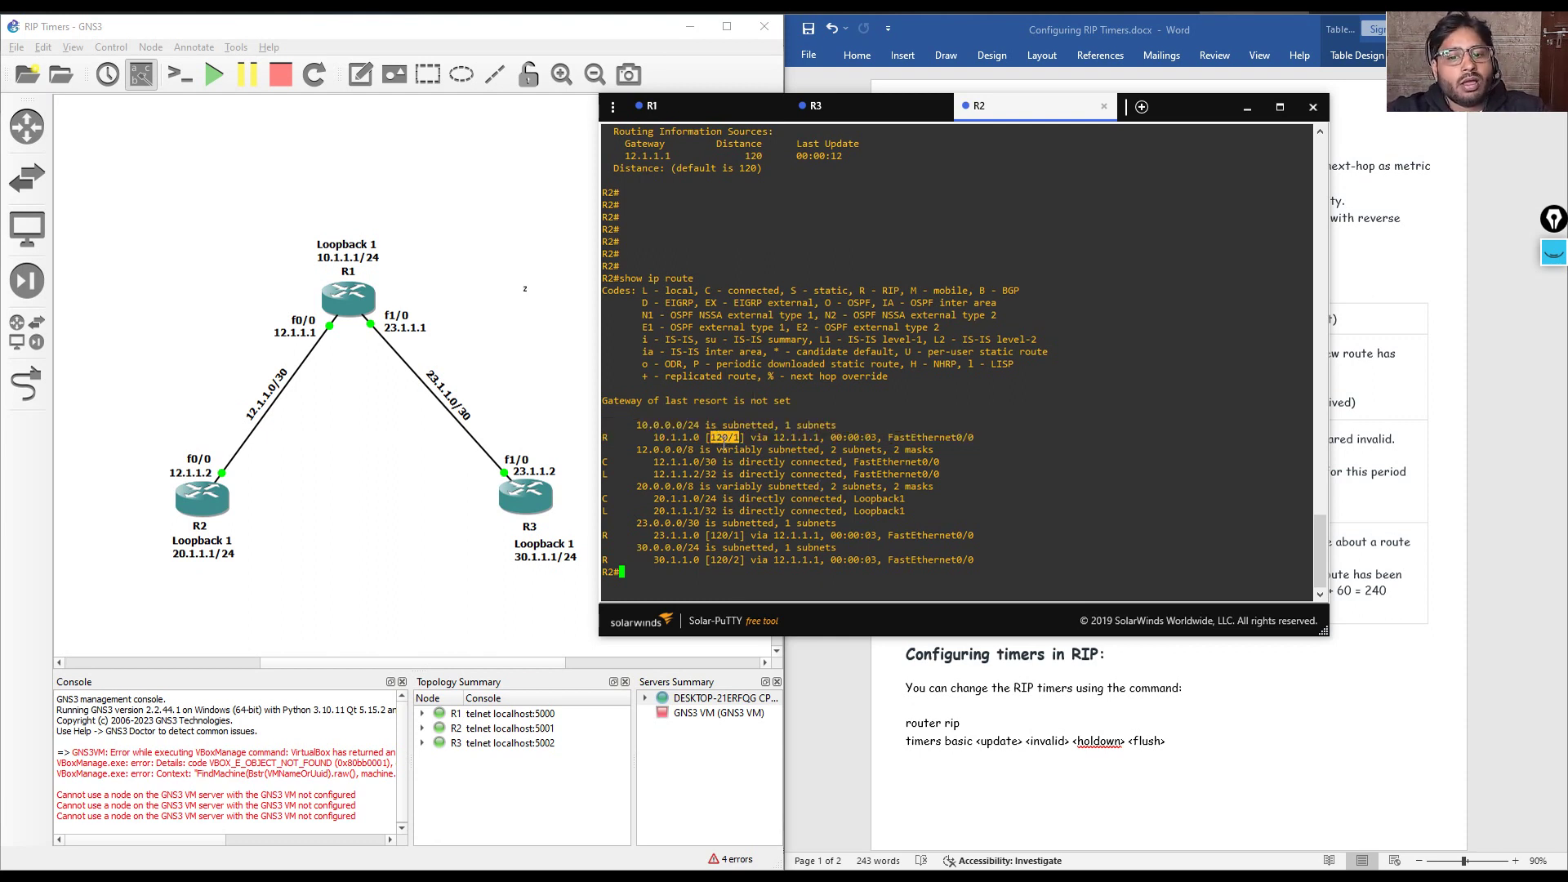
pyautogui.tripleClick(723, 441)
pyautogui.click(902, 548)
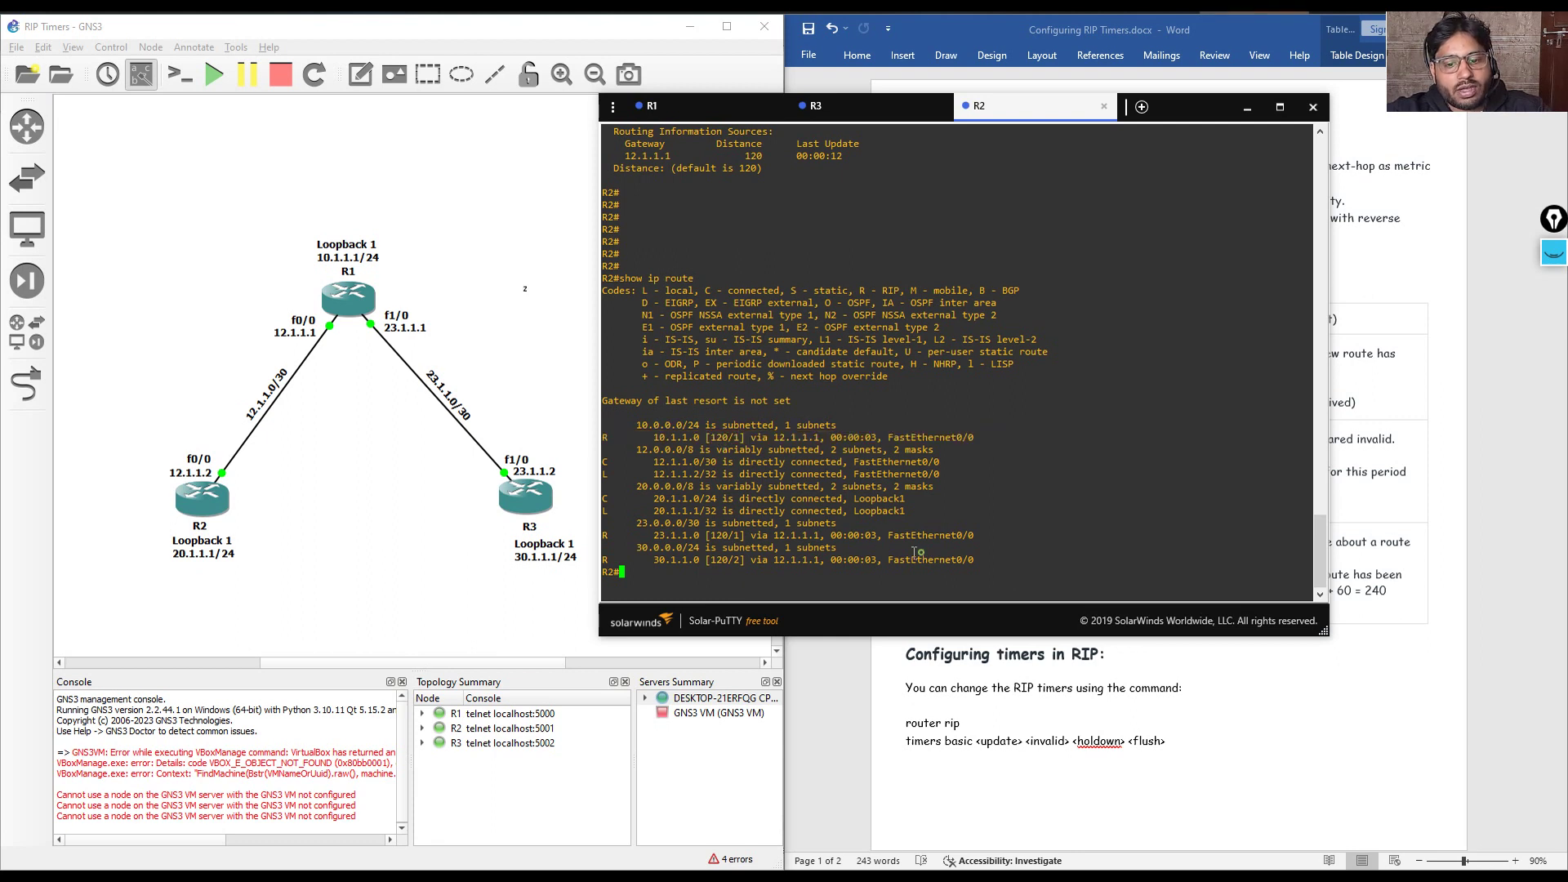
# Ping R3's loopback 30.1.1.1 from R2 with source address 20.1.1.1 and examine the replies
pyautogui.press('Return')
pyautogui.press('Return')
pyautogui.press('Return')
pyautogui.press('Return')
pyautogui.press('Return')
pyautogui.write('ping ')
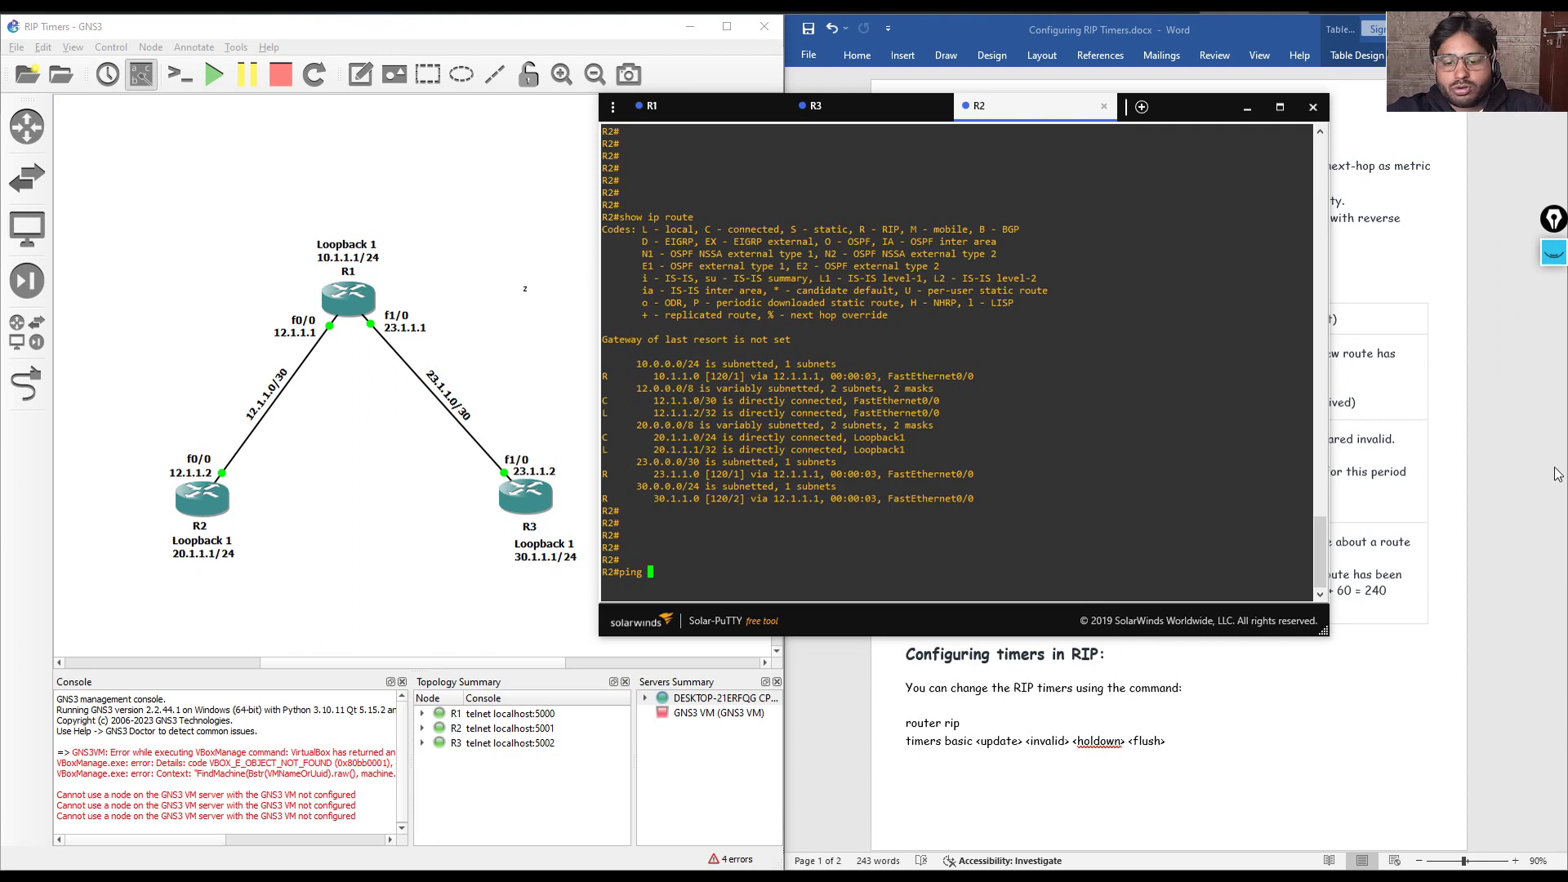
pyautogui.write('30.1')
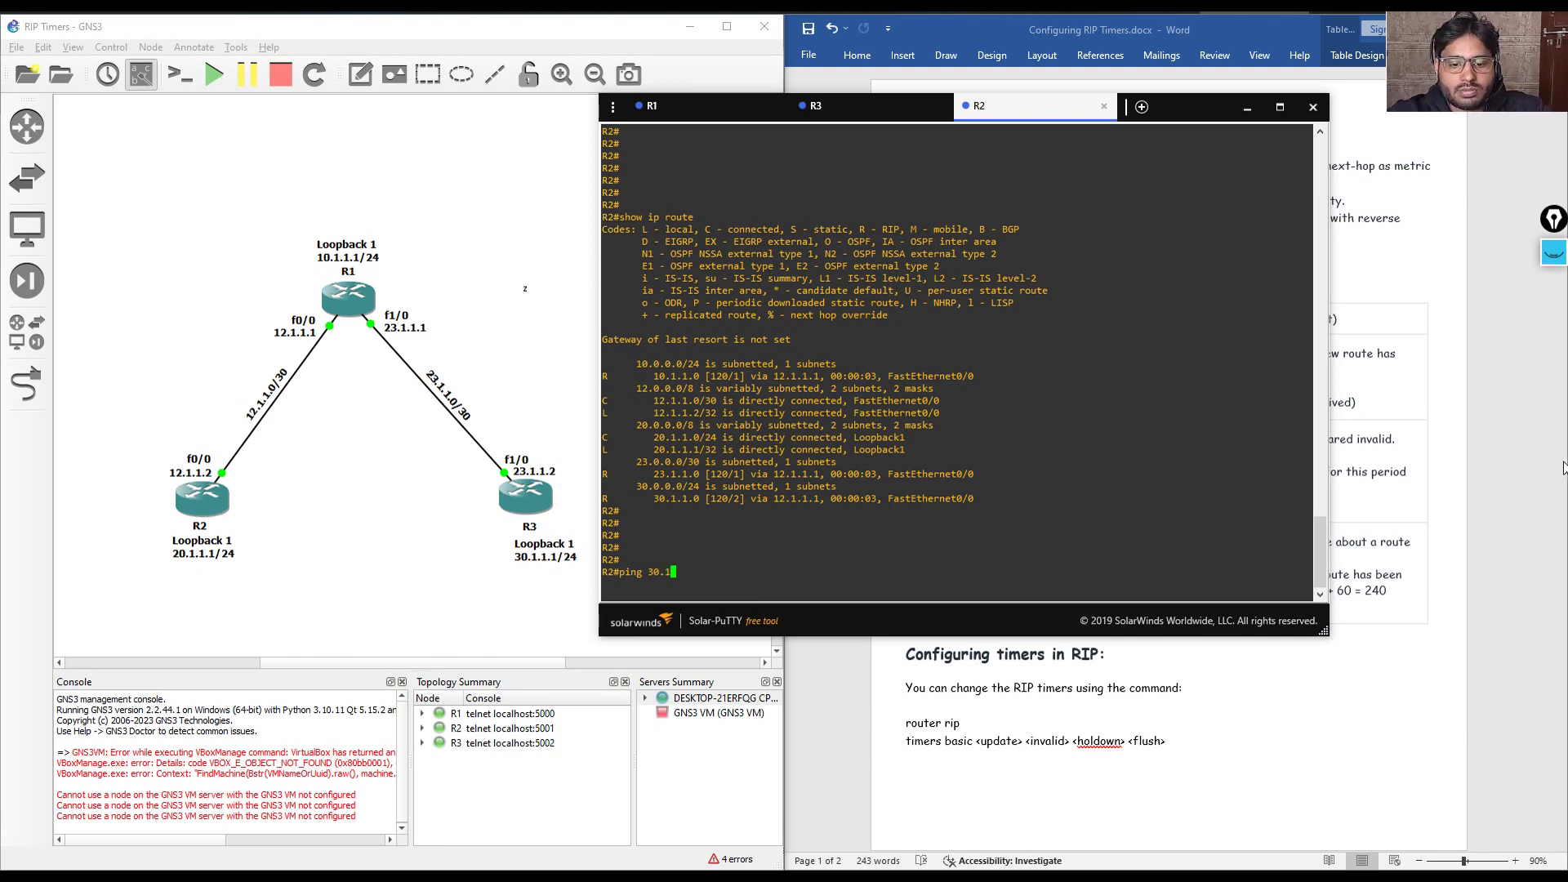
pyautogui.write('.1.1 ')
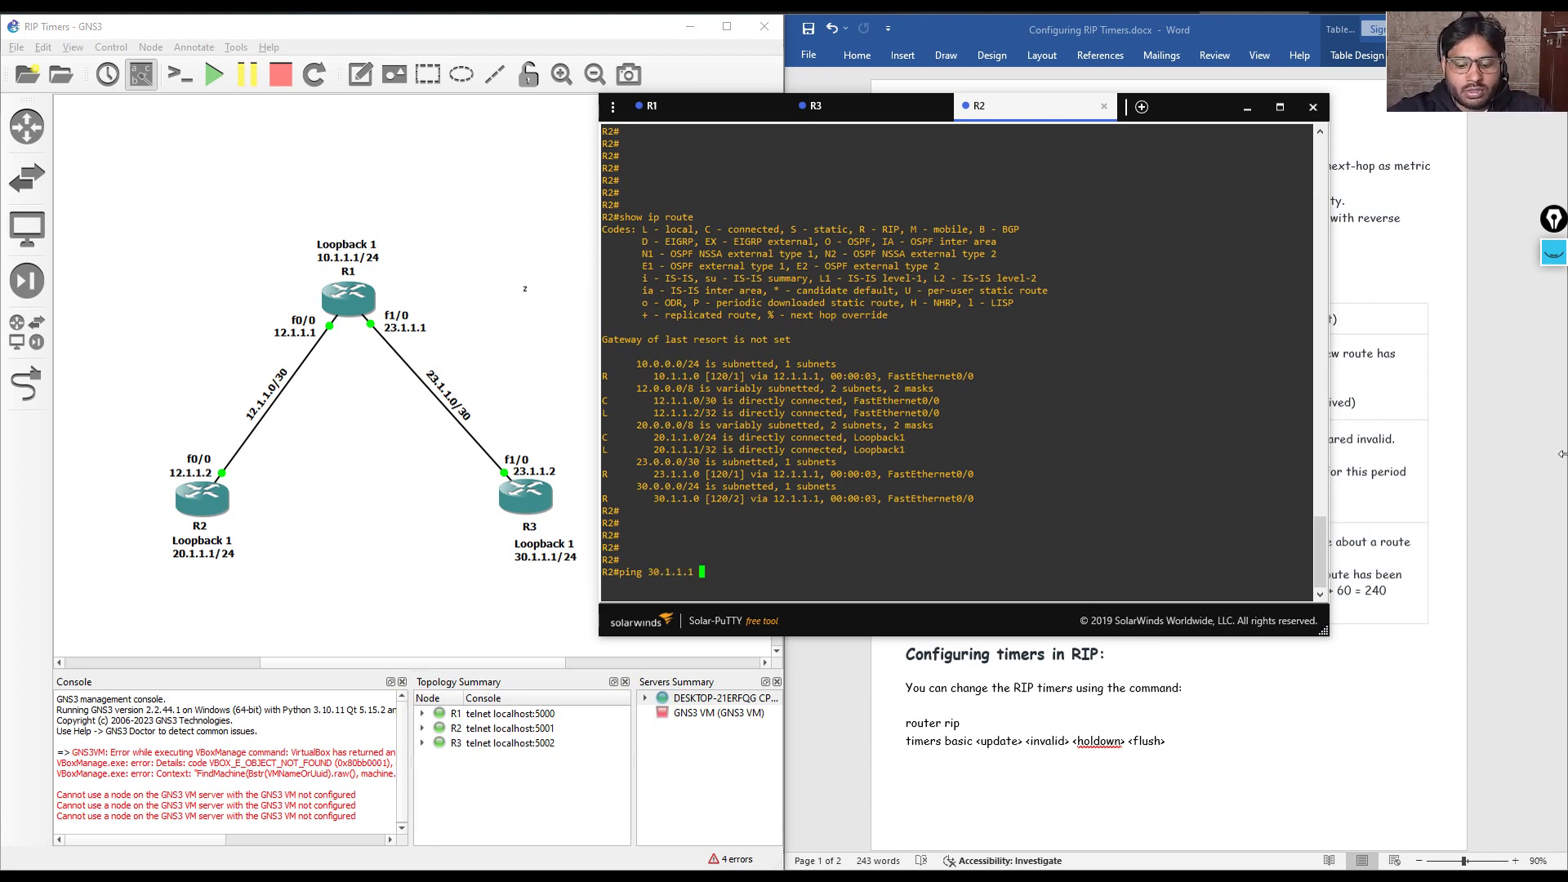
pyautogui.write('source 20.1.1.1')
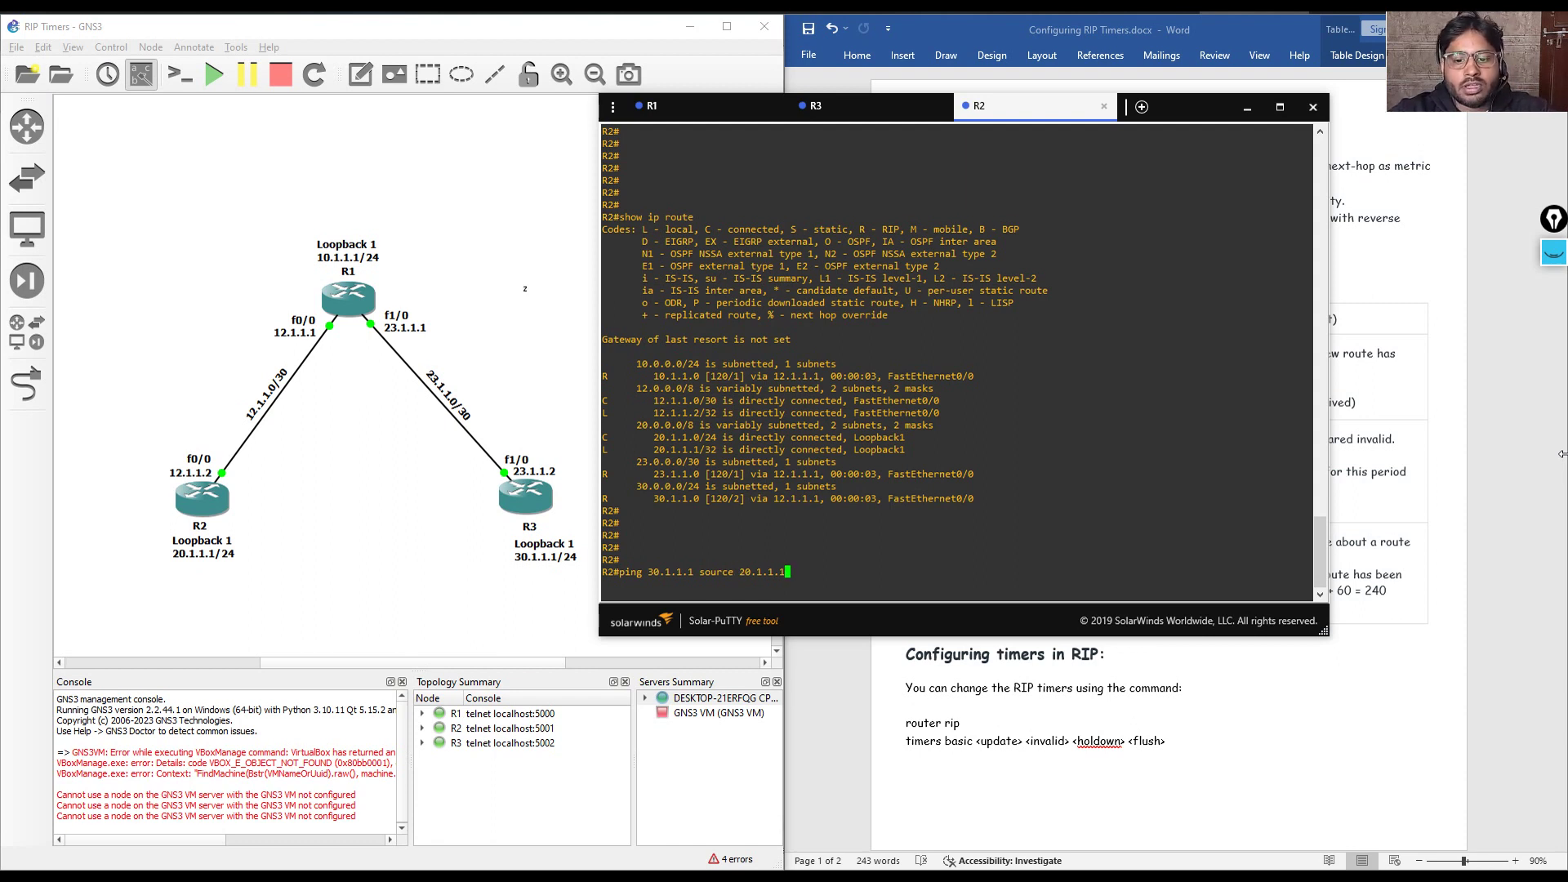
pyautogui.press('Return')
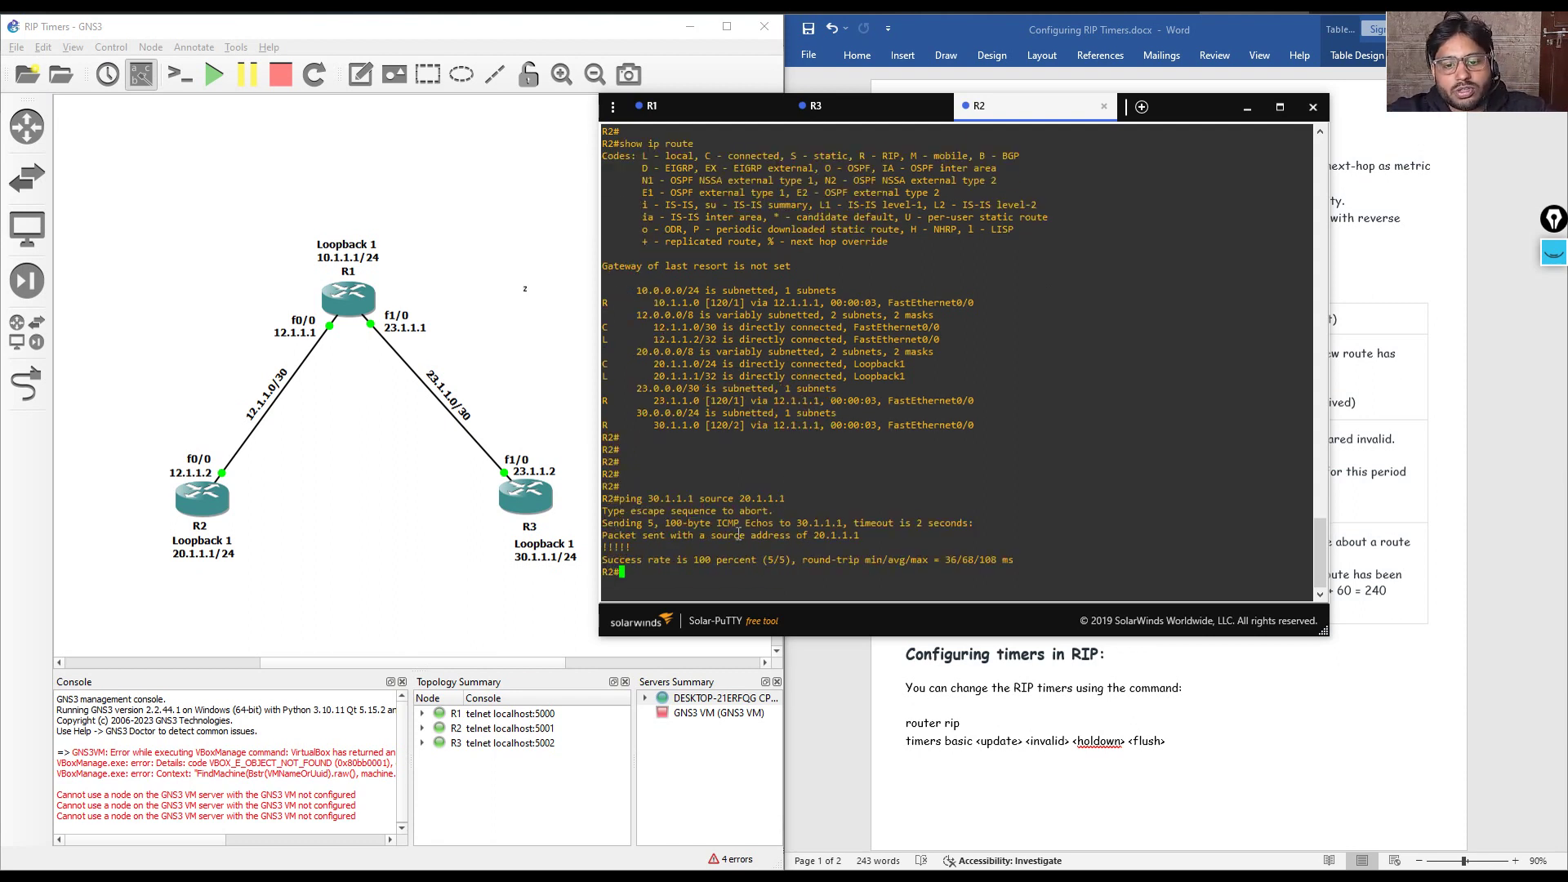
pyautogui.moveTo(646, 544); pyautogui.dragTo(607, 549)
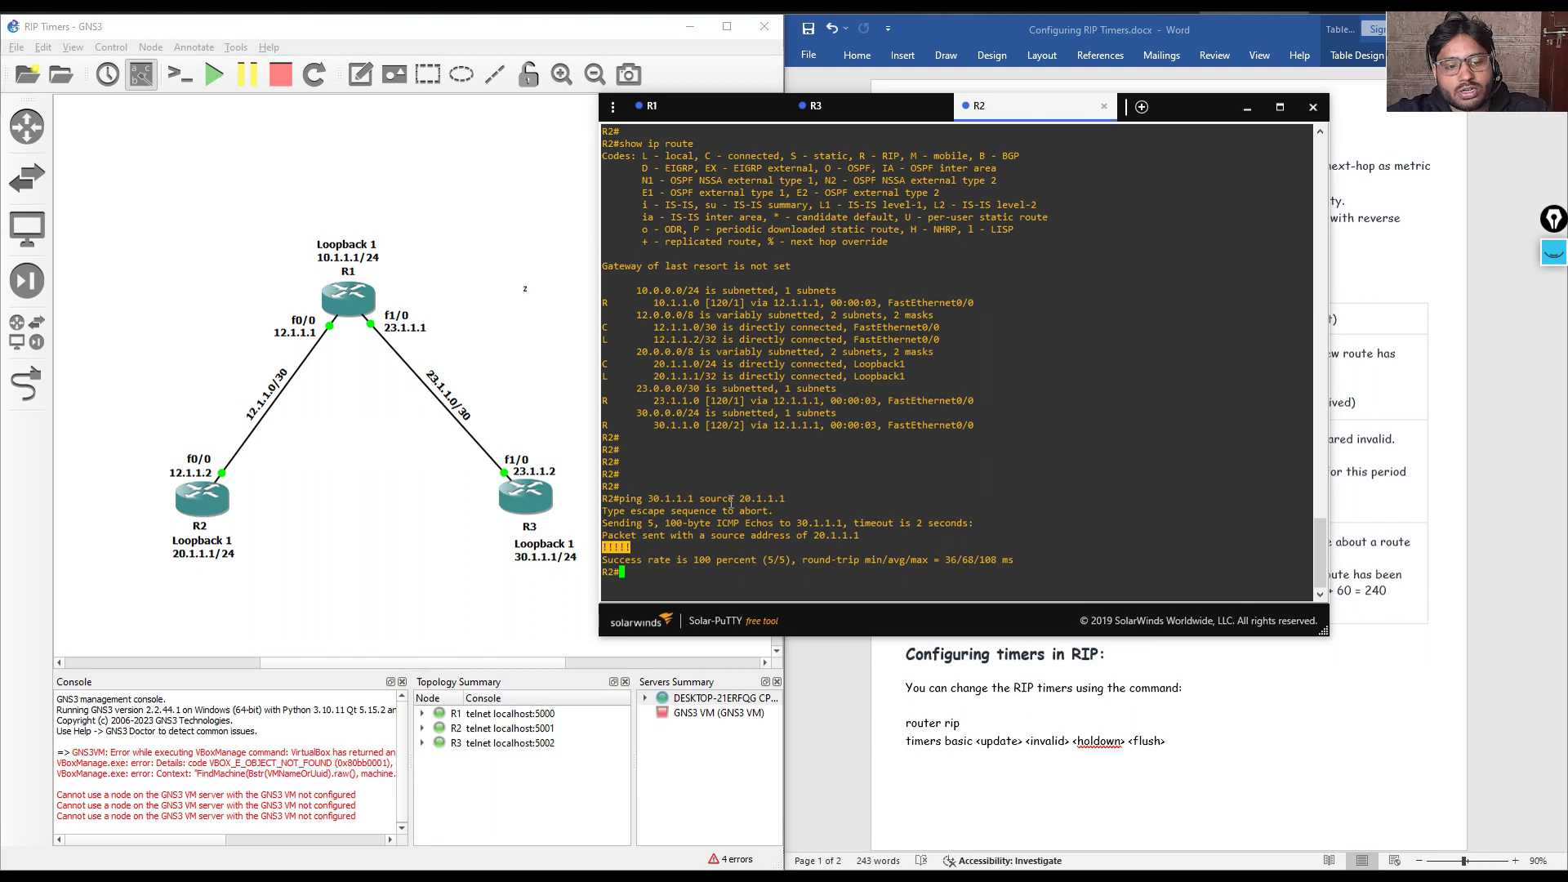
pyautogui.click(879, 494)
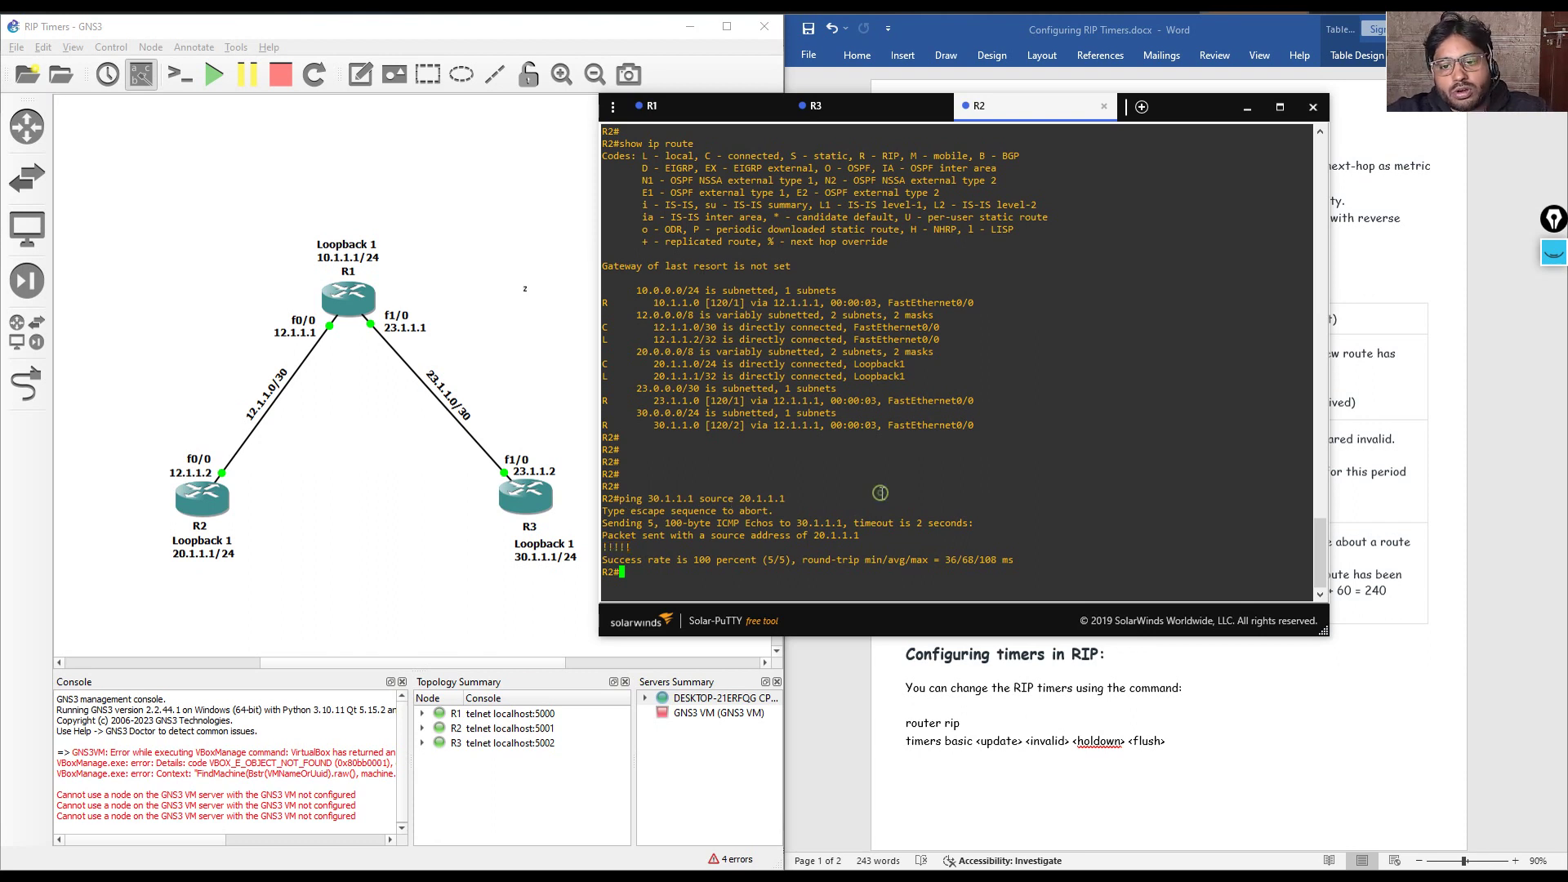
pyautogui.press('Return')
pyautogui.press('Return')
pyautogui.press('Return')
pyautogui.press('Return')
pyautogui.press('Return')
pyautogui.press('Return')
pyautogui.press('Return')
pyautogui.press('Return')
pyautogui.press('Return')
pyautogui.press('Return')
pyautogui.press('Return')
pyautogui.press('Return')
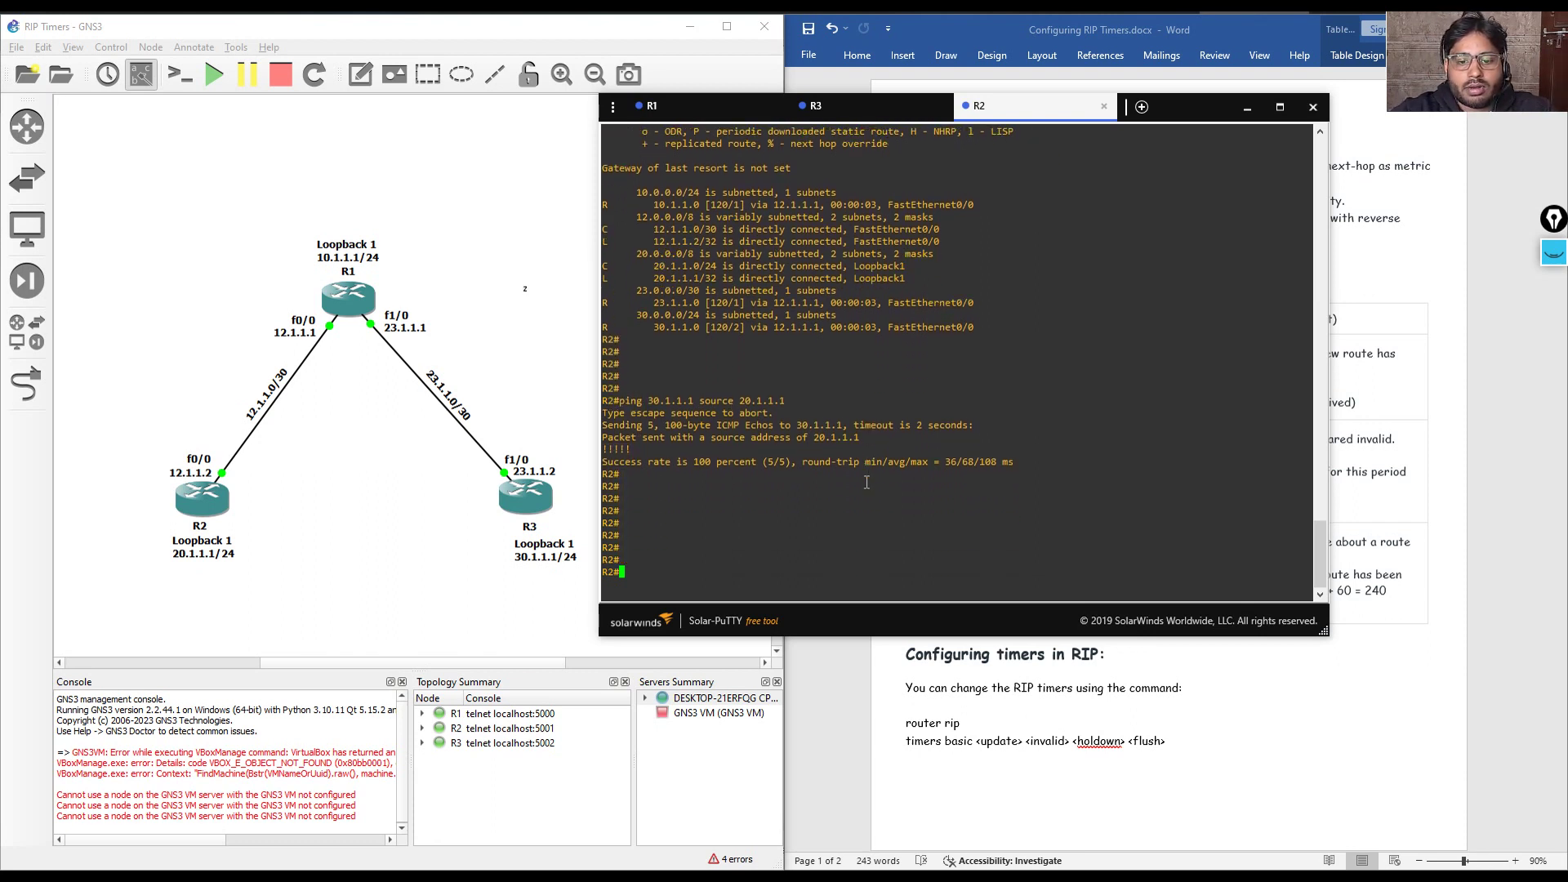
# Display R1's IP protocol settings from configuration mode and examine the RIP update, invalid, hold-down and flush timers
pyautogui.hotkey('ctrl', 'Tab')
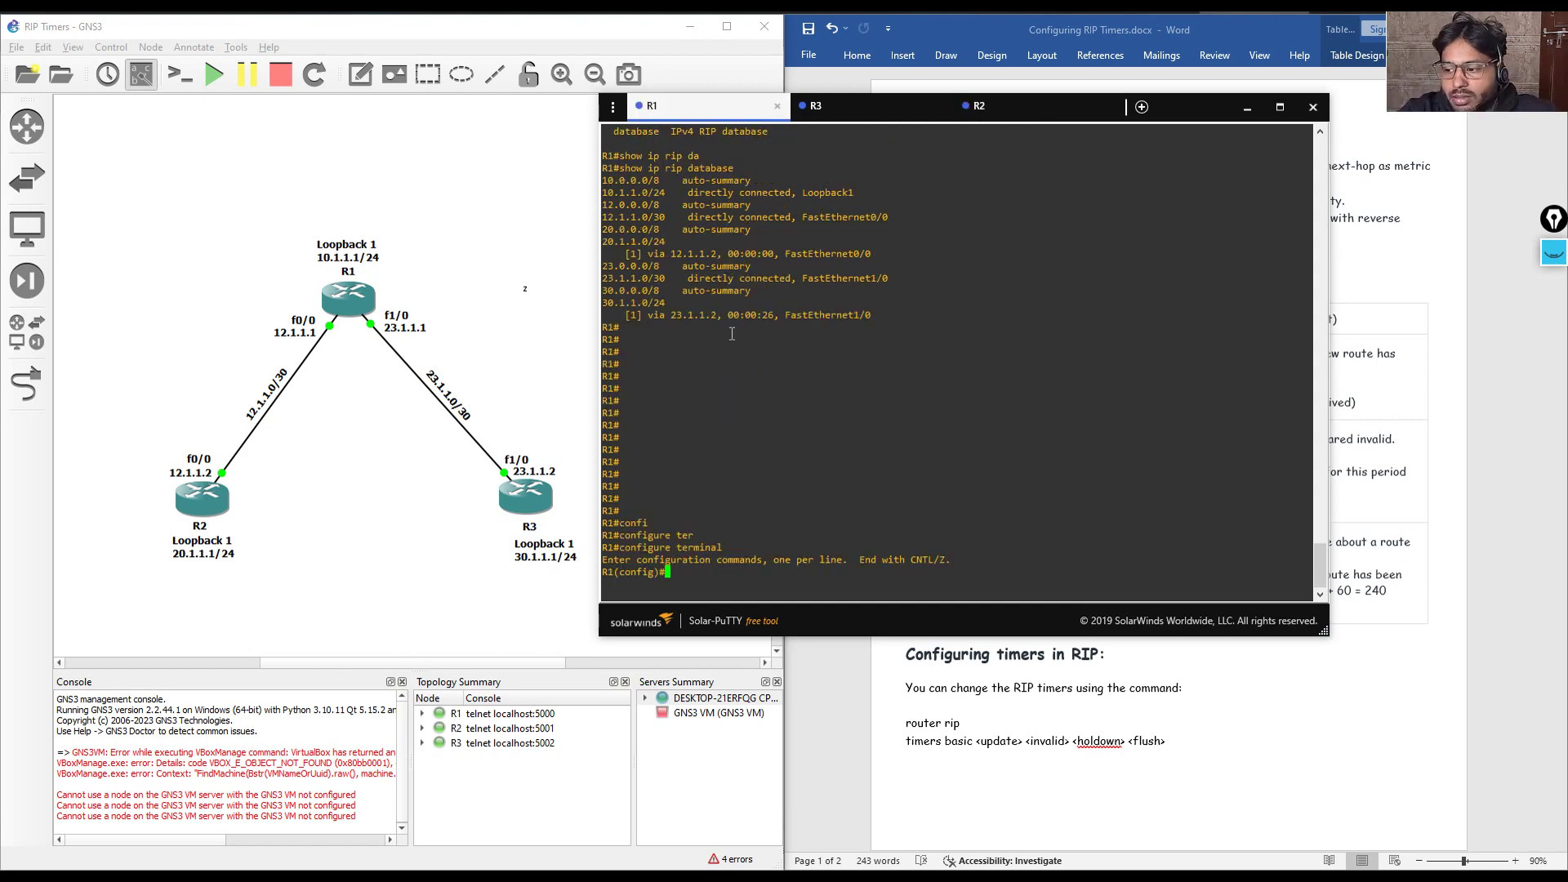
pyautogui.write('do show ')
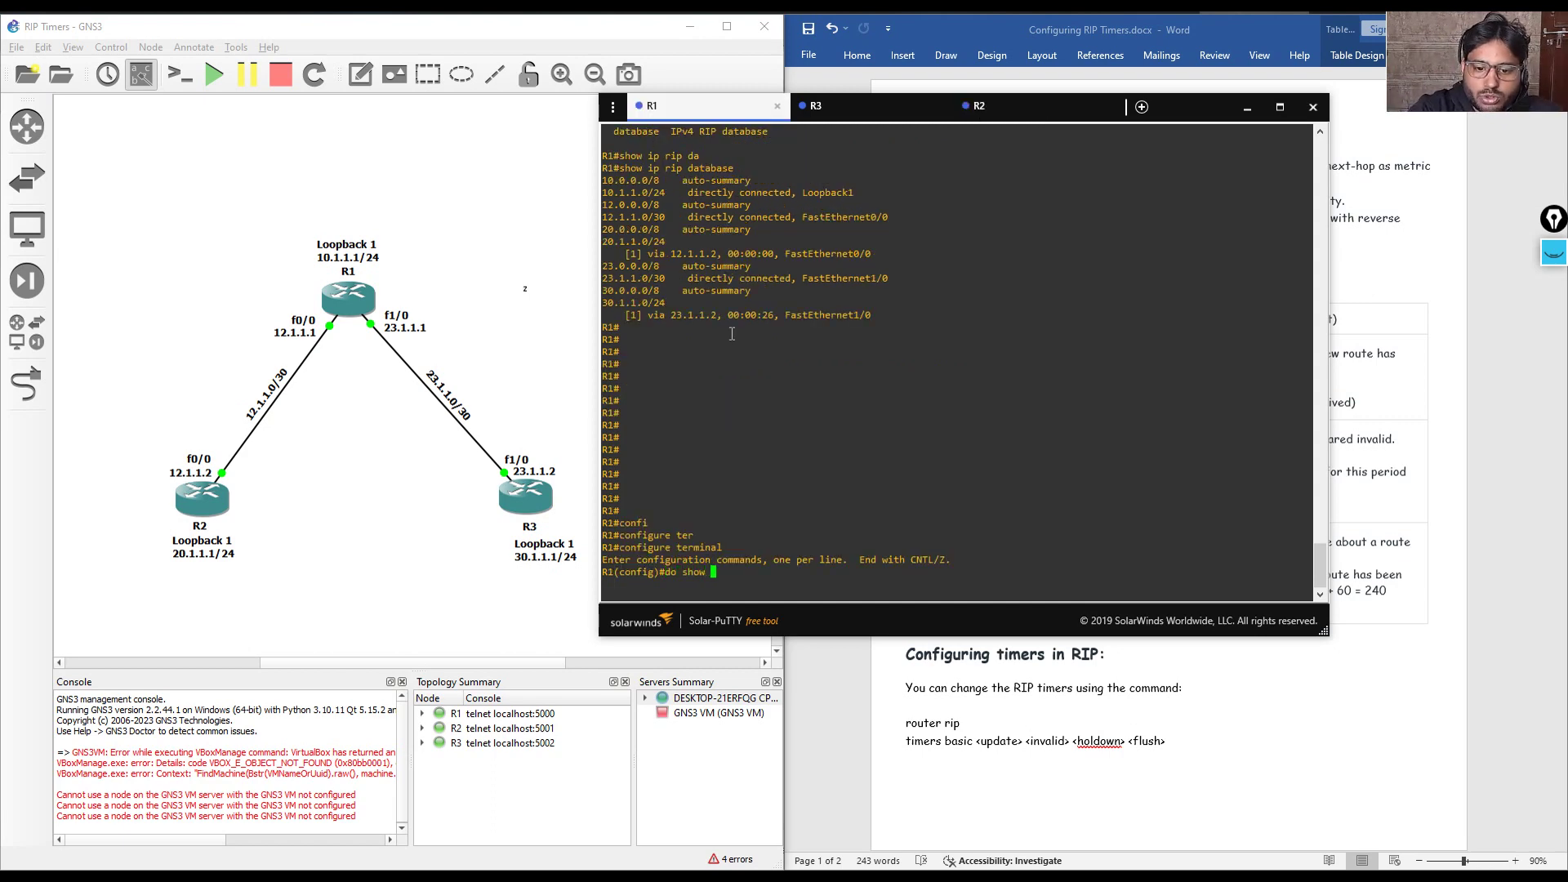
pyautogui.write('ip protocol')
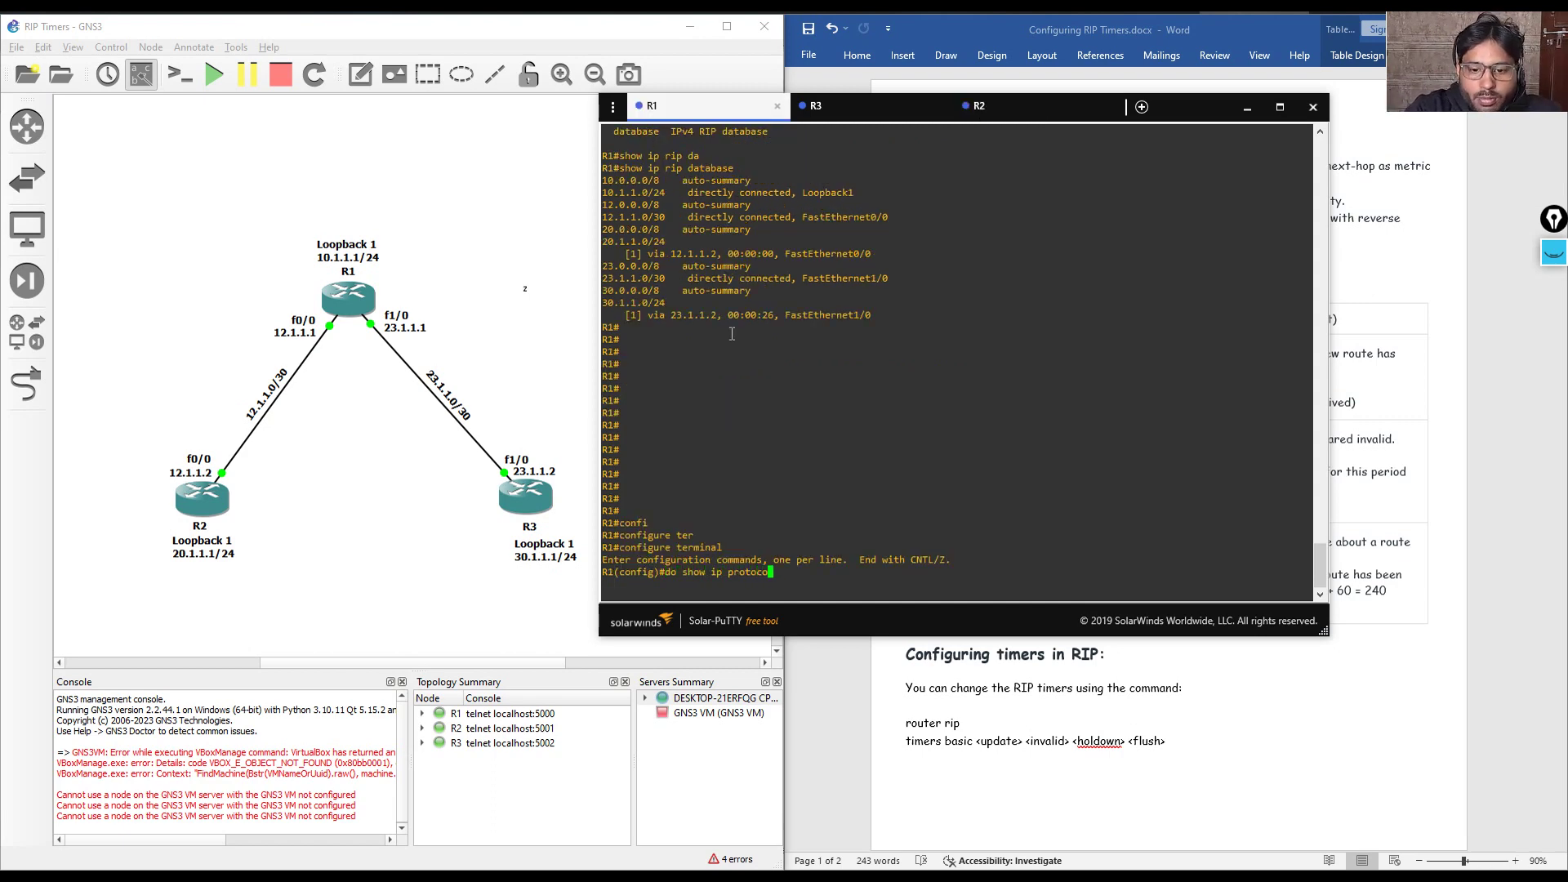
pyautogui.press('Return')
pyautogui.moveTo(608, 353); pyautogui.dragTo(797, 353)
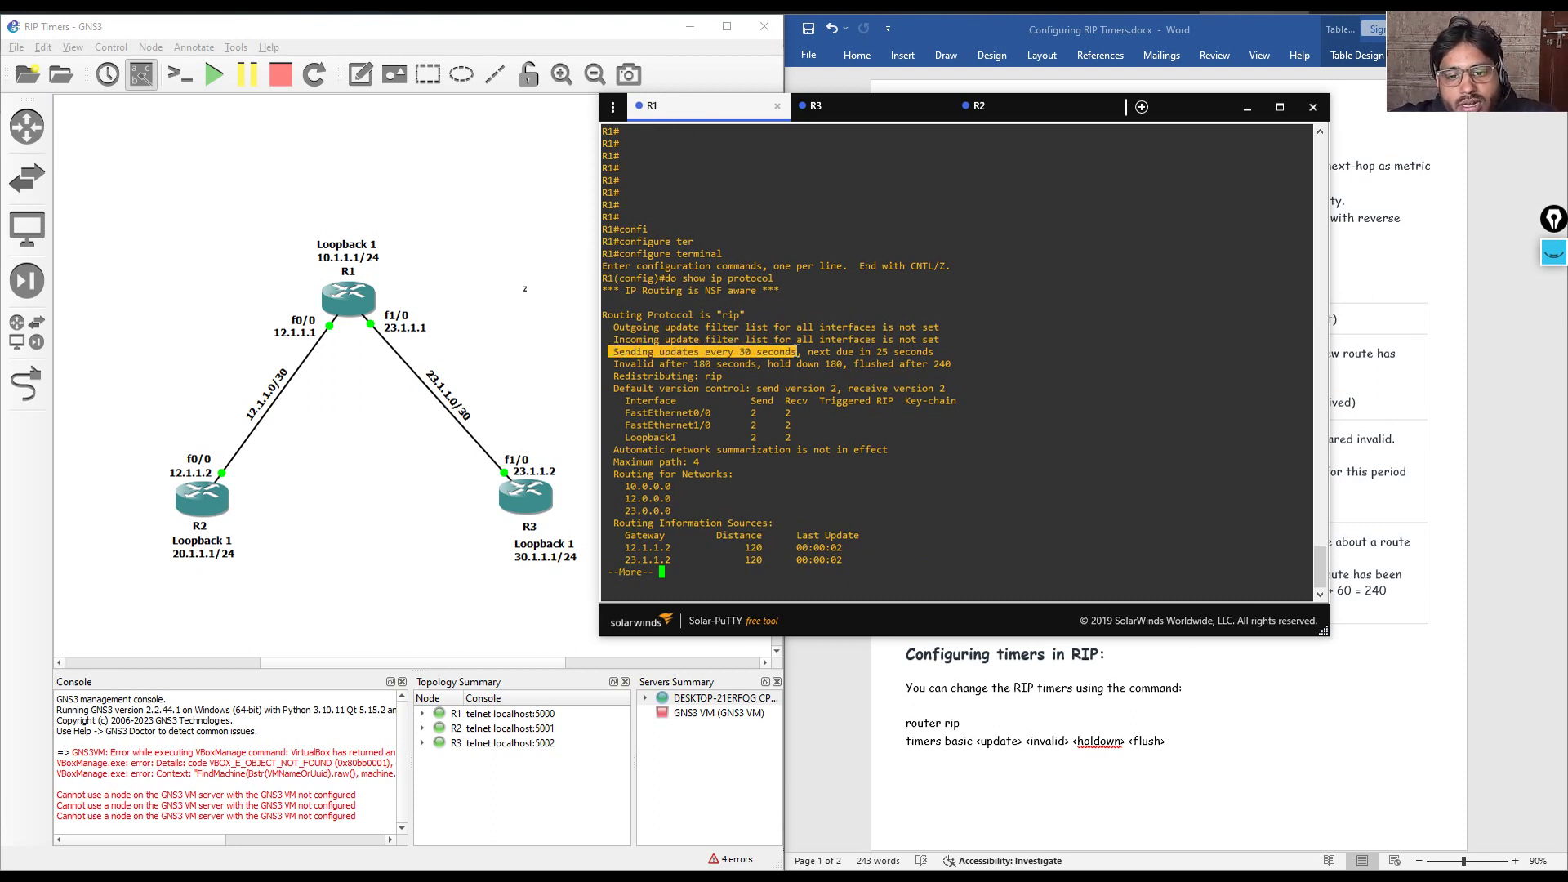
pyautogui.moveTo(613, 364); pyautogui.dragTo(949, 372)
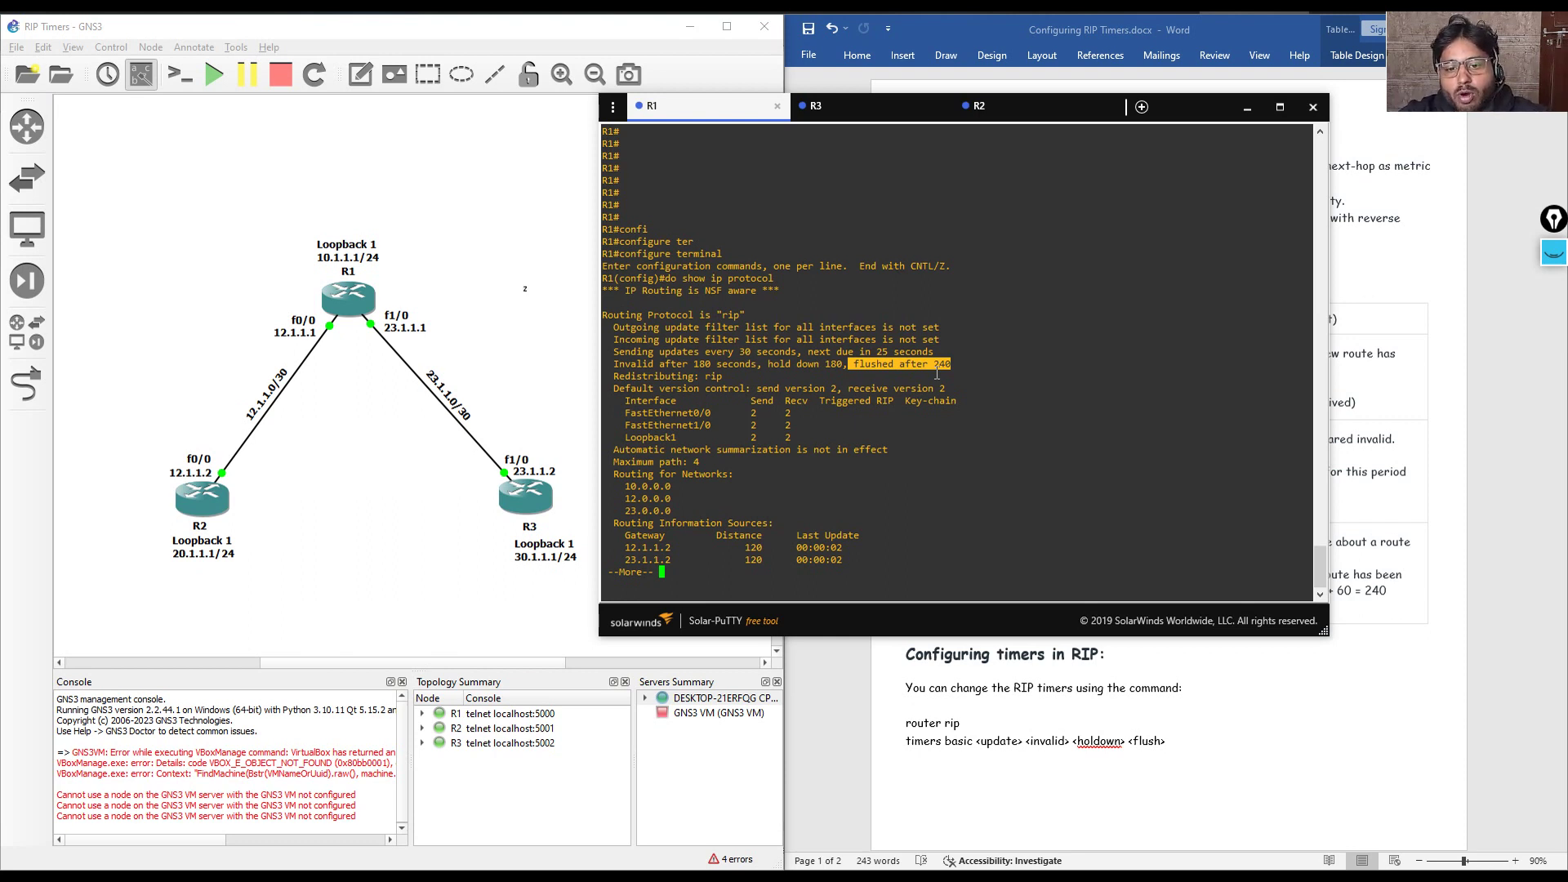
pyautogui.press('space')
# Enter RIP router configuration mode on R1
pyautogui.write('router rip')
pyautogui.press('Return')
pyautogui.press('Return')
pyautogui.press('Return')
pyautogui.press('Return')
pyautogui.press('Return')
pyautogui.press('Return')
pyautogui.press('Return')
pyautogui.press('Return')
pyautogui.press('Return')
pyautogui.press('Return')
pyautogui.press('Return')
pyautogui.press('Return')
pyautogui.press('Return')
pyautogui.press('Return')
# Set R1's basic RIP timers to update 30, invalid 40, holddown 10 and flush 60, checking the command help for each argument
pyautogui.write('timer ')
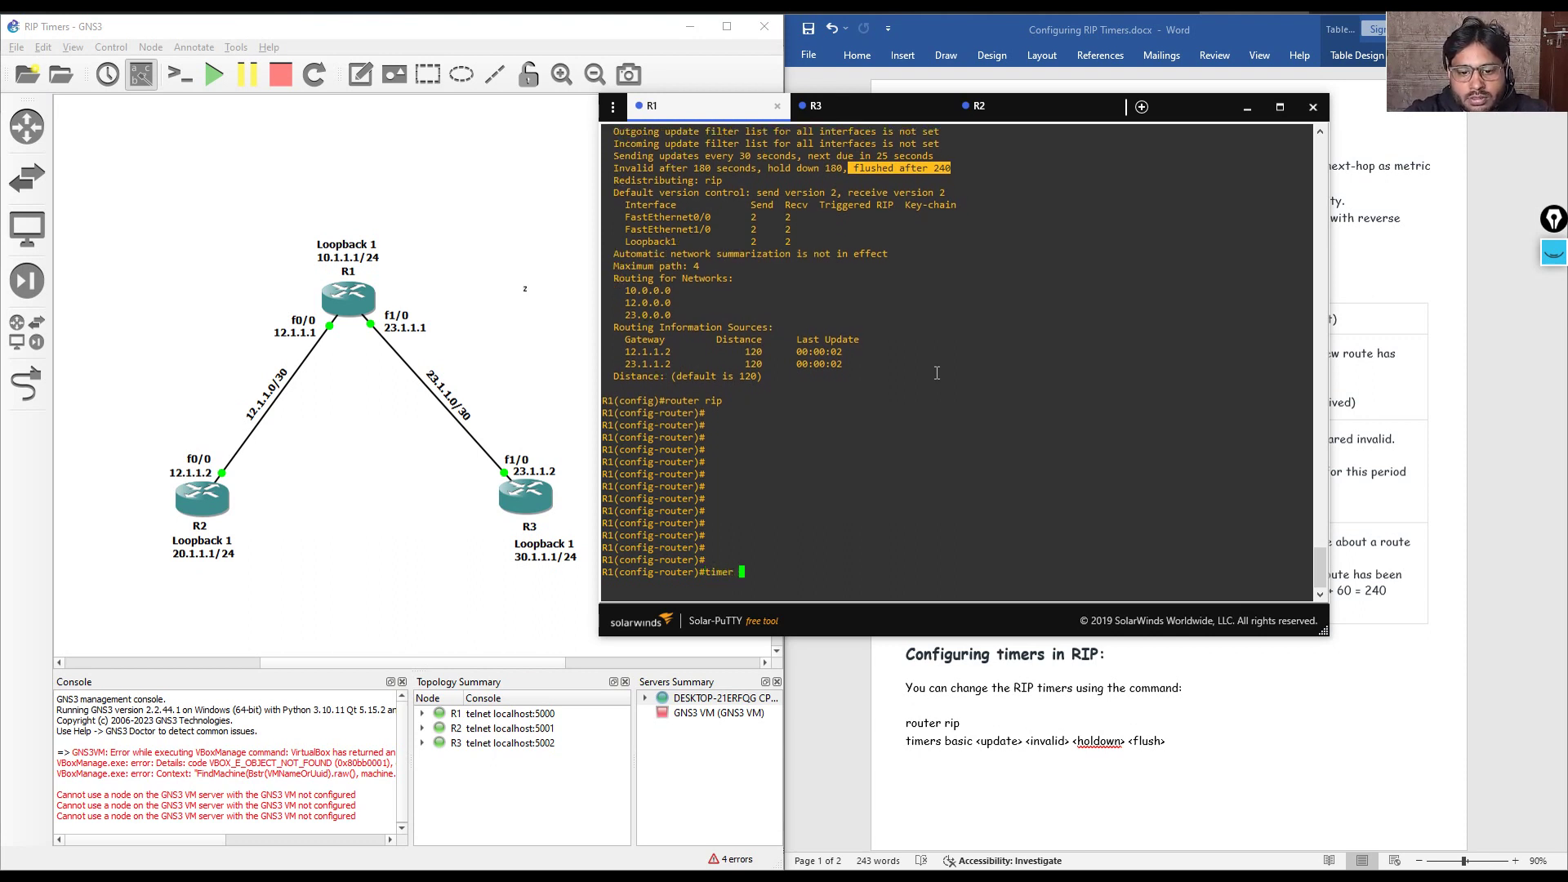
pyautogui.write('bas')
pyautogui.press('Tab')
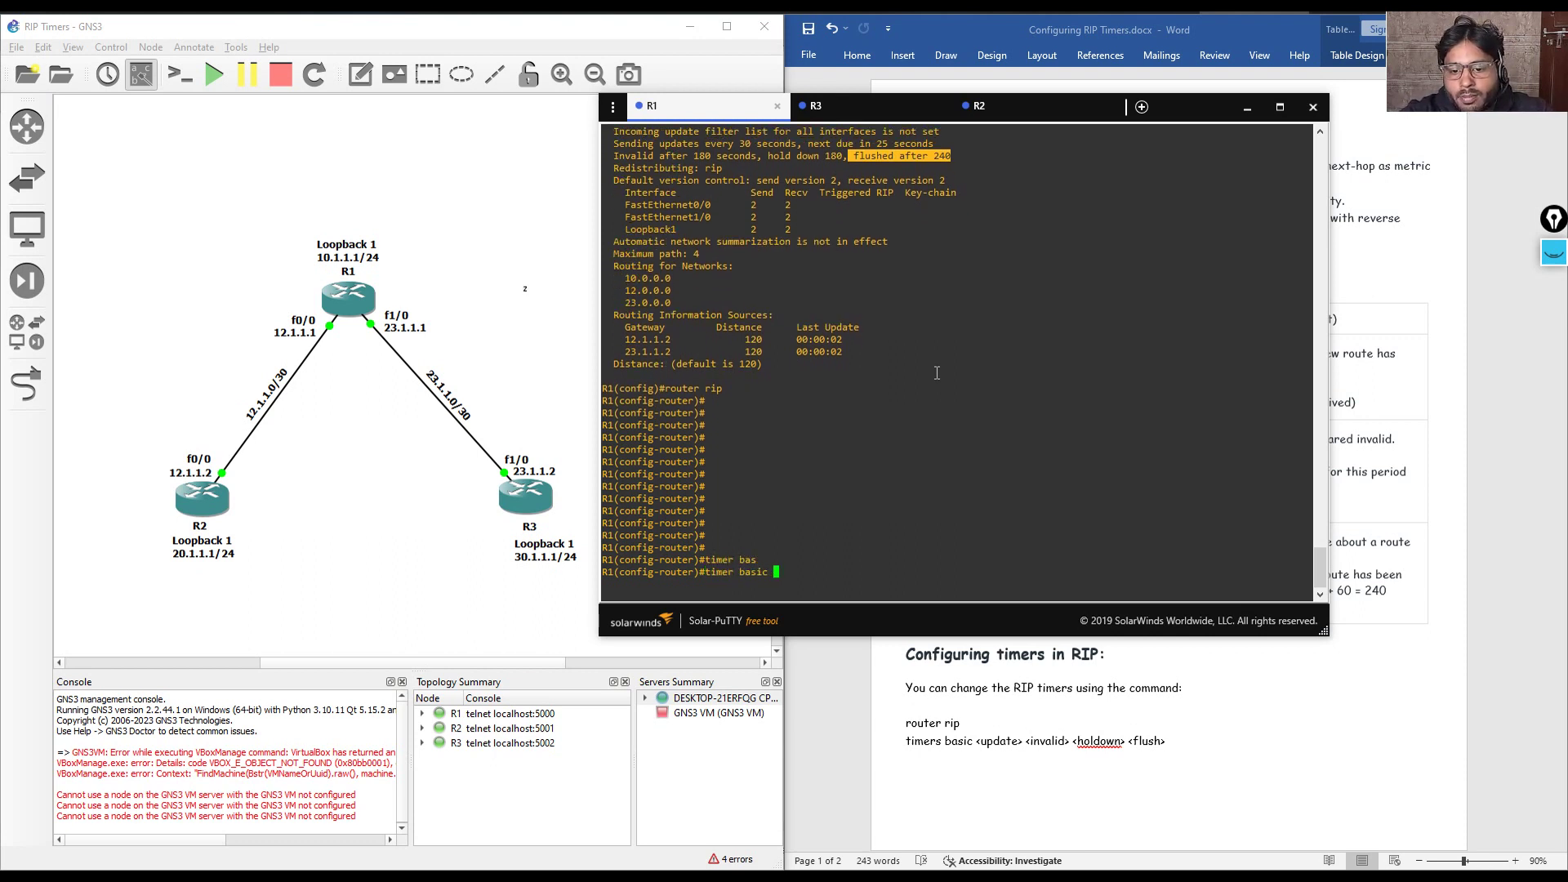
pyautogui.write('?')
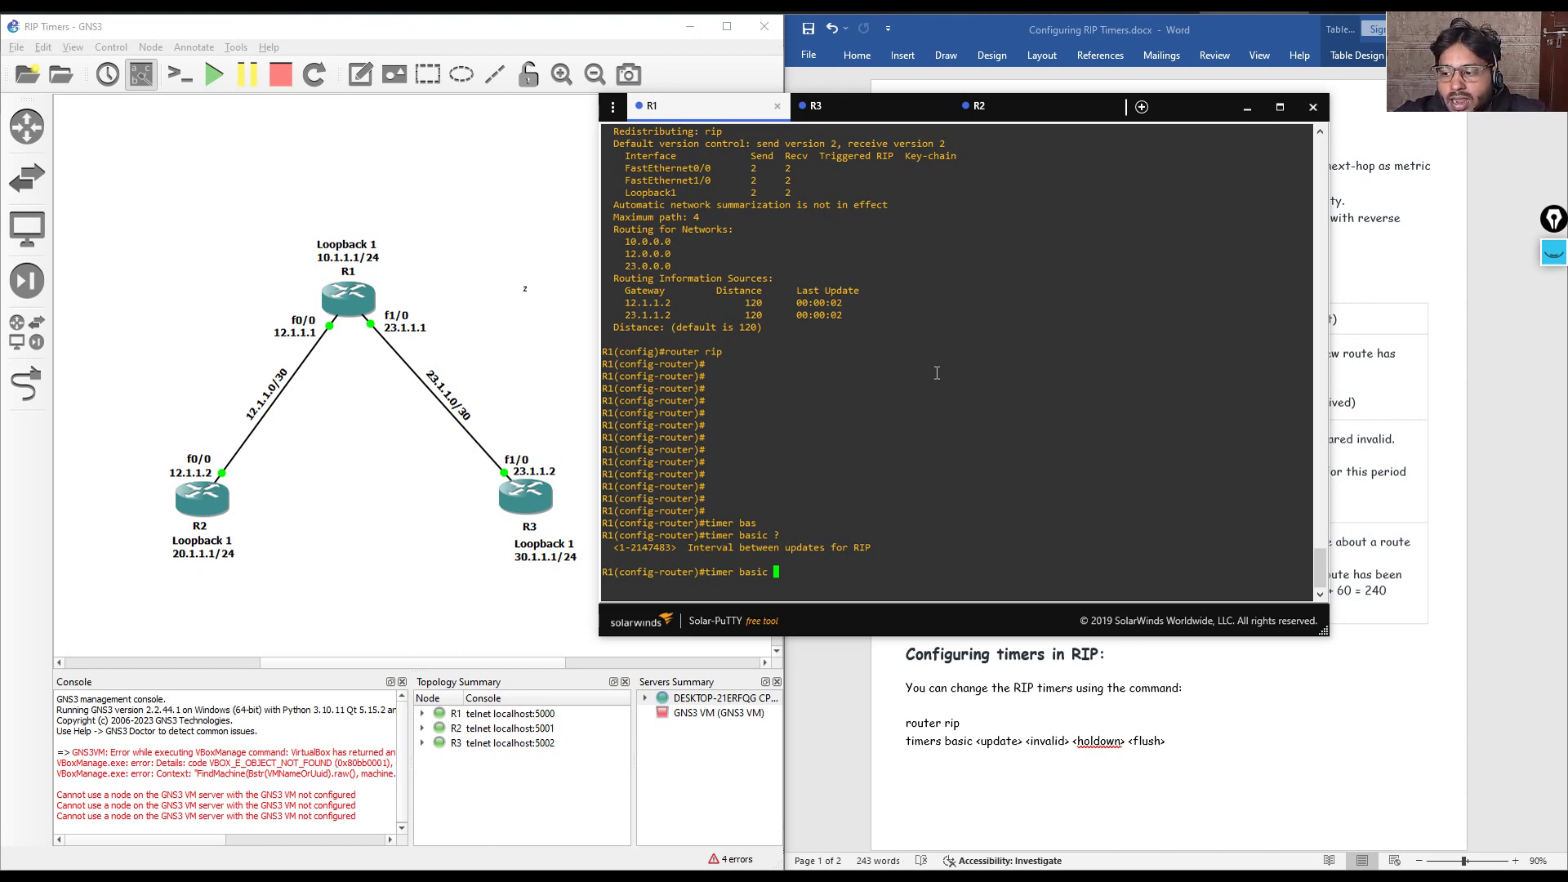
pyautogui.write('30 ?')
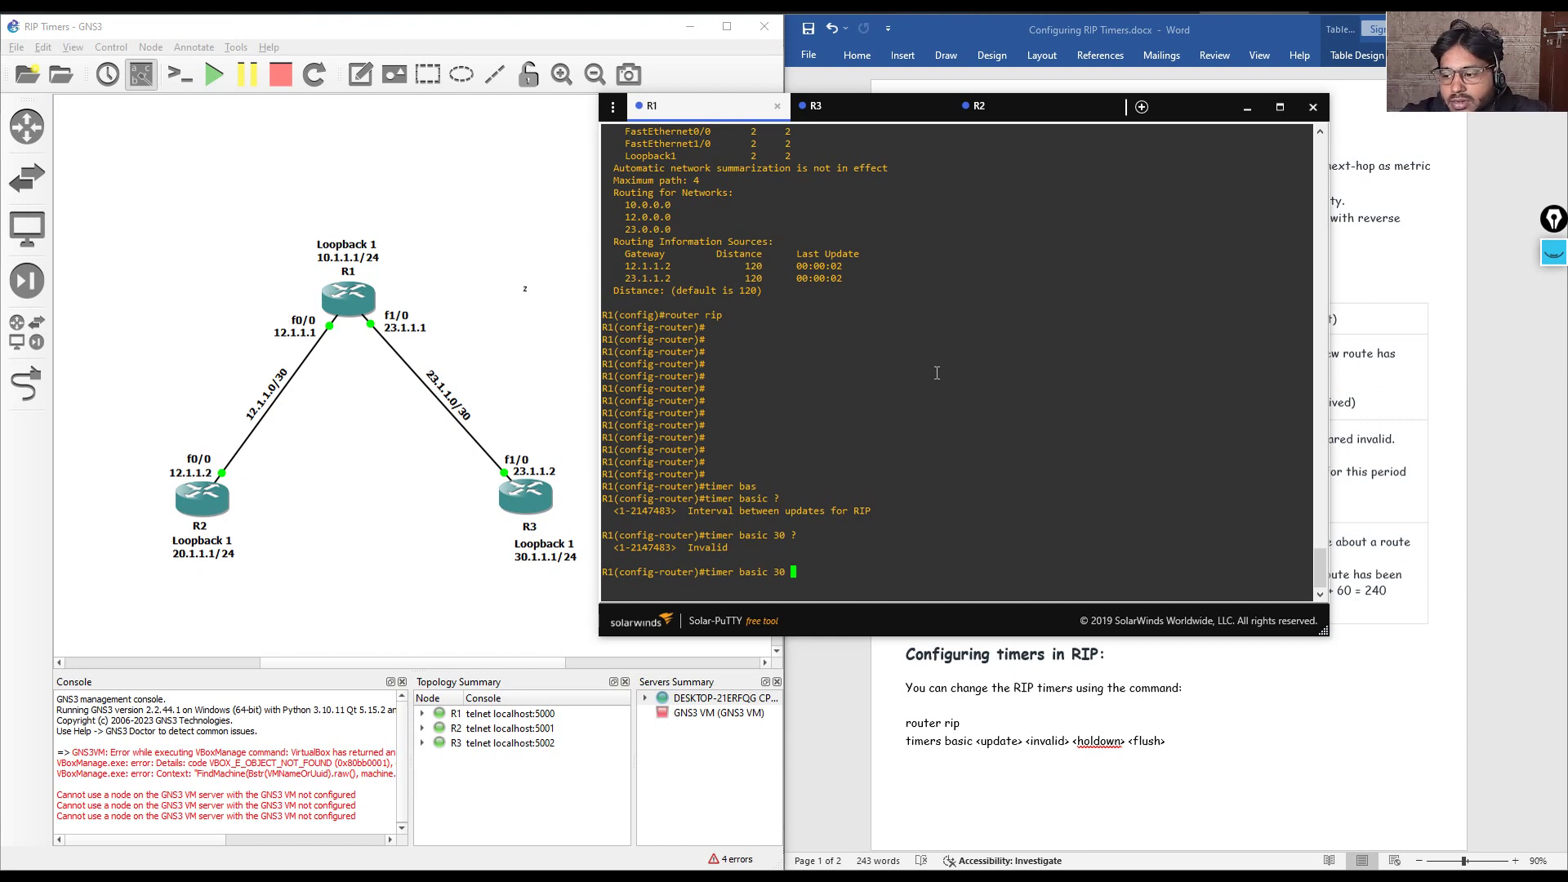
pyautogui.write('4')
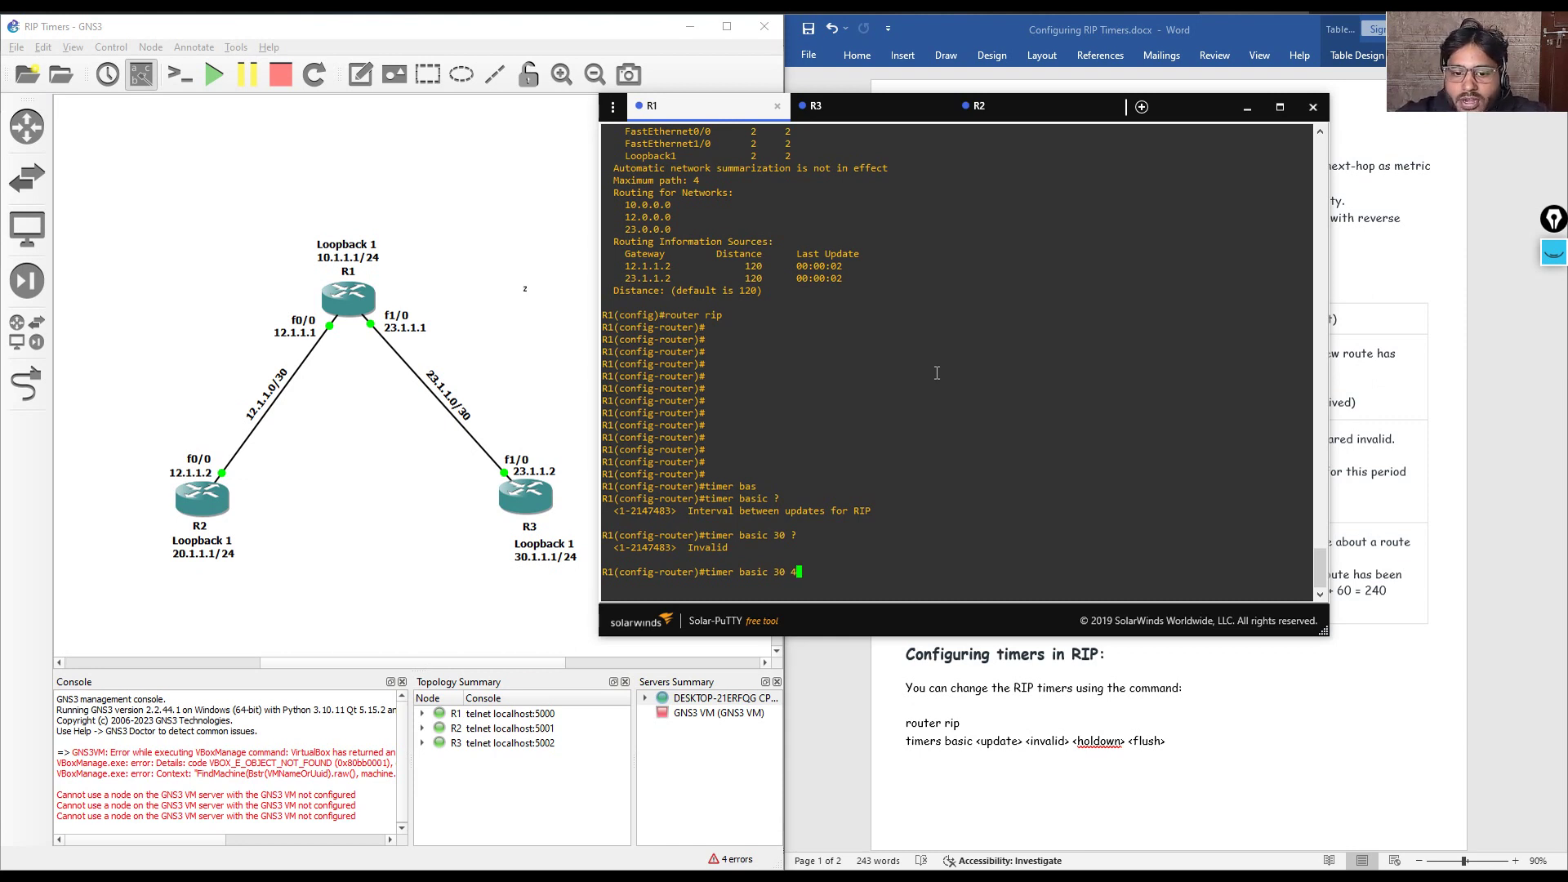
pyautogui.write('0 ')
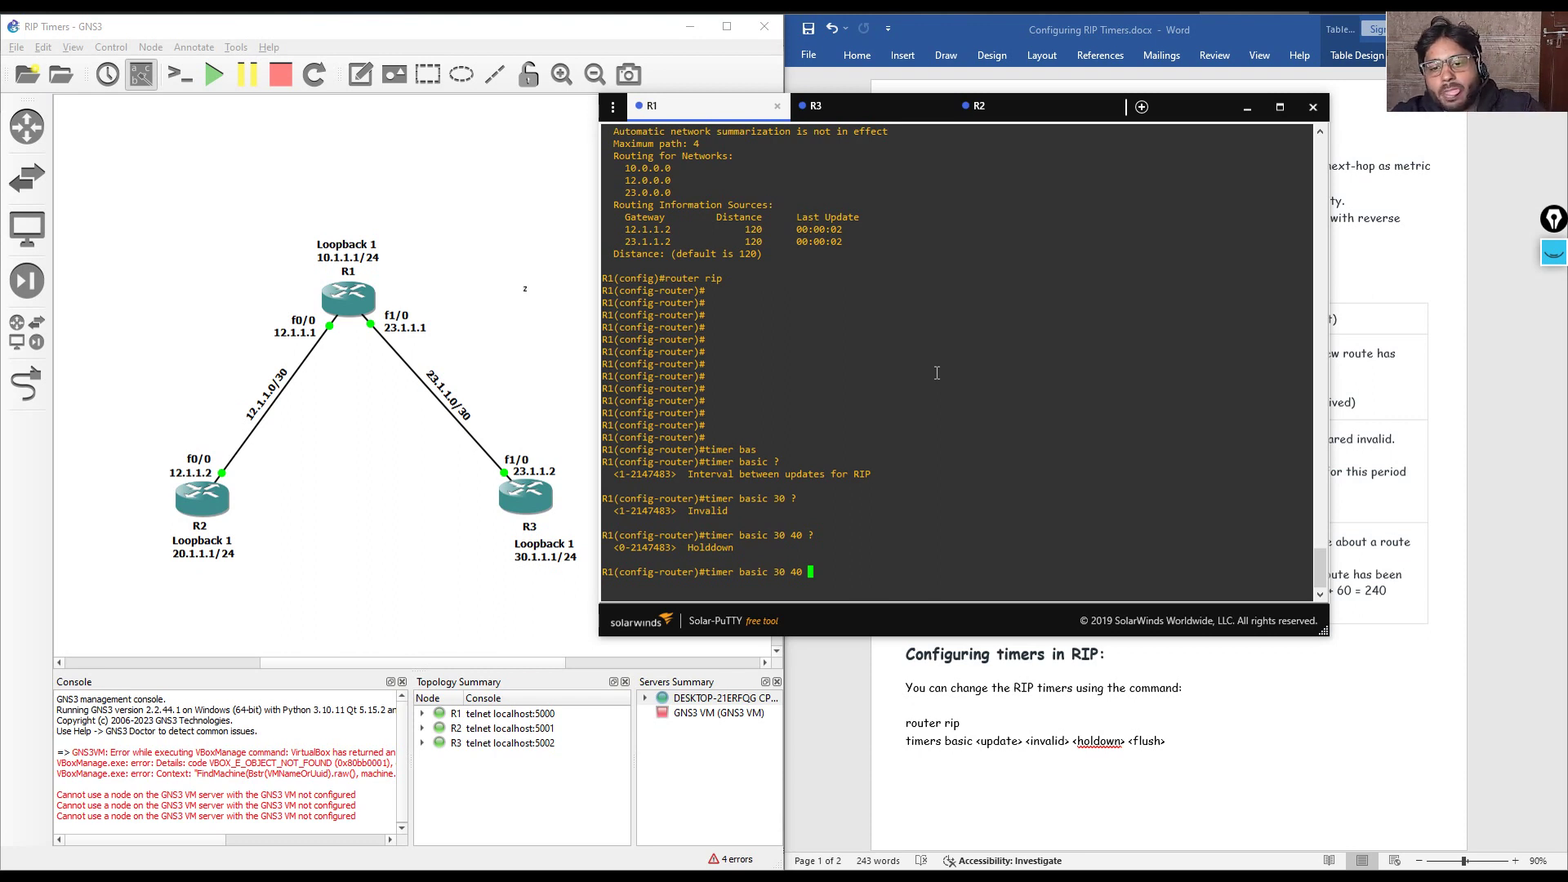
pyautogui.write('?10 ?')
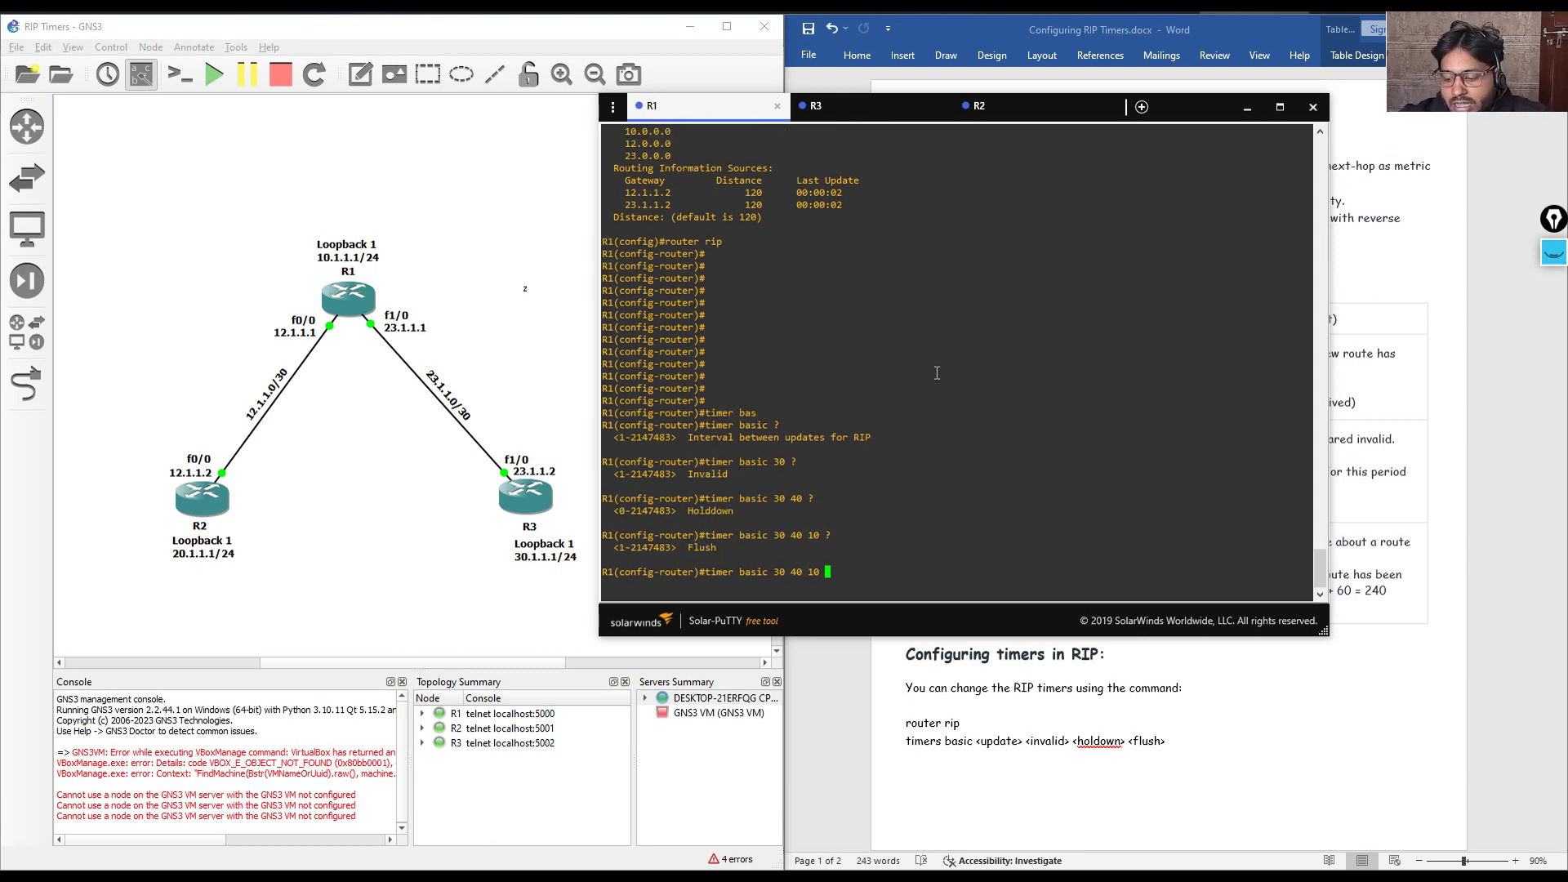
pyautogui.write('60')
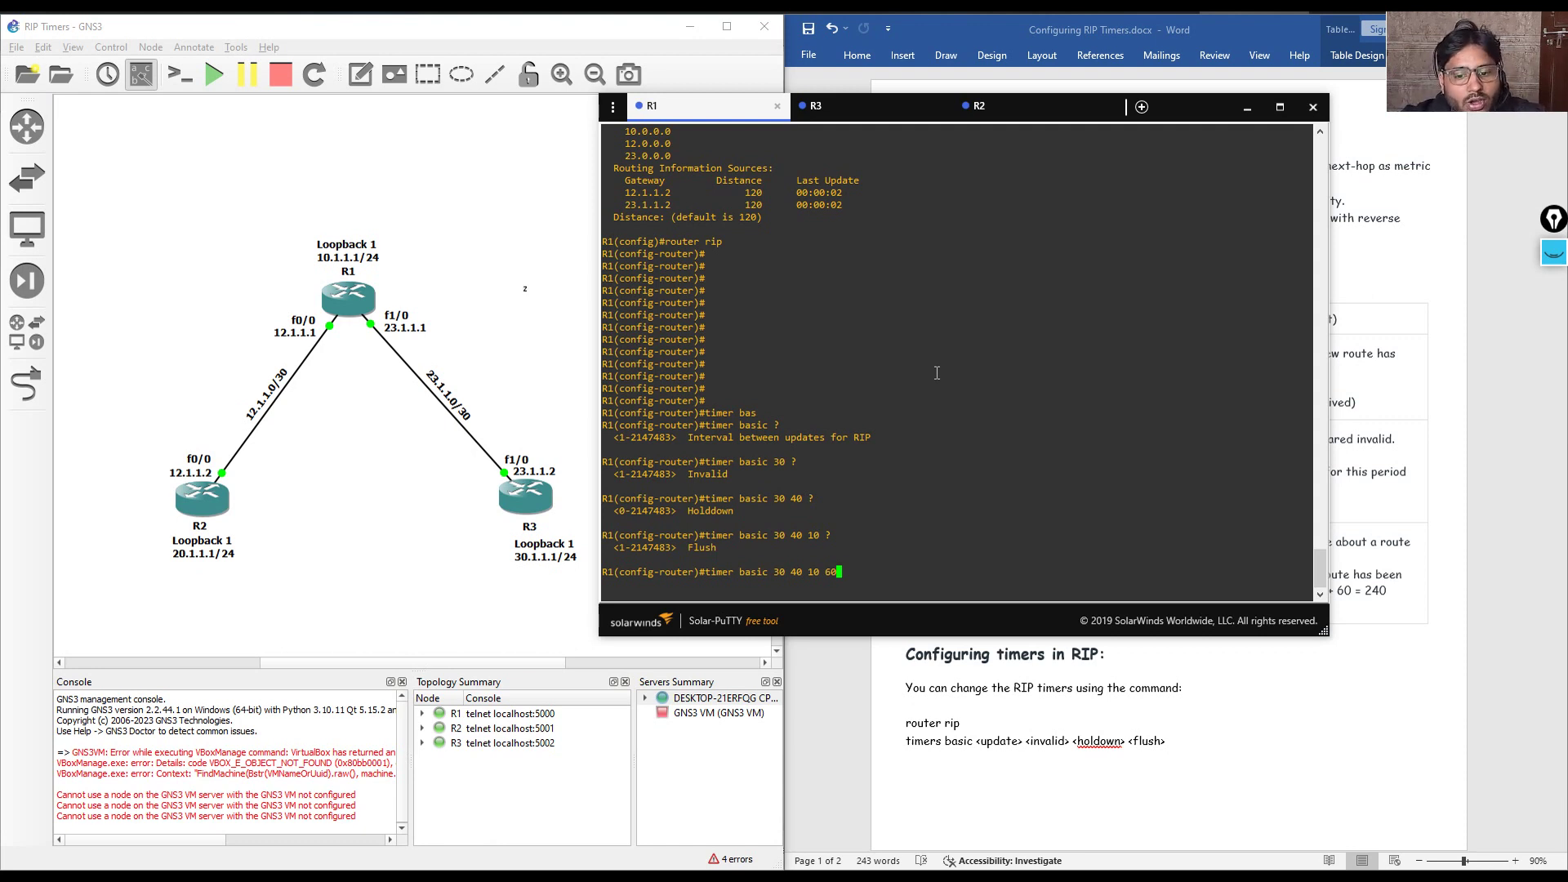
pyautogui.press('Return')
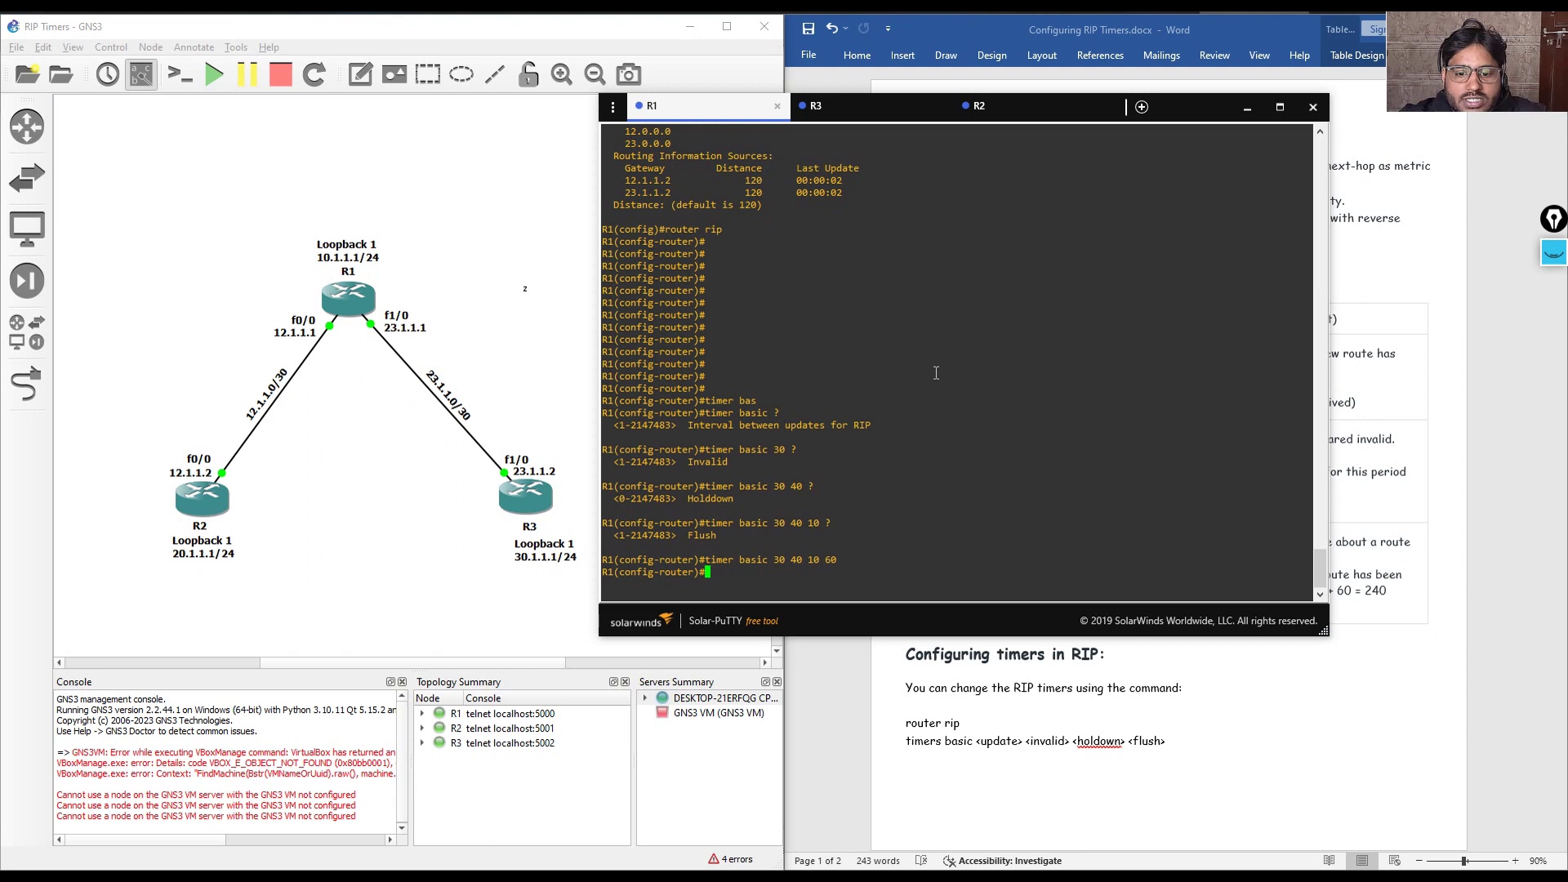
pyautogui.press('Return')
pyautogui.press('Return')
pyautogui.press('Return')
pyautogui.press('Return')
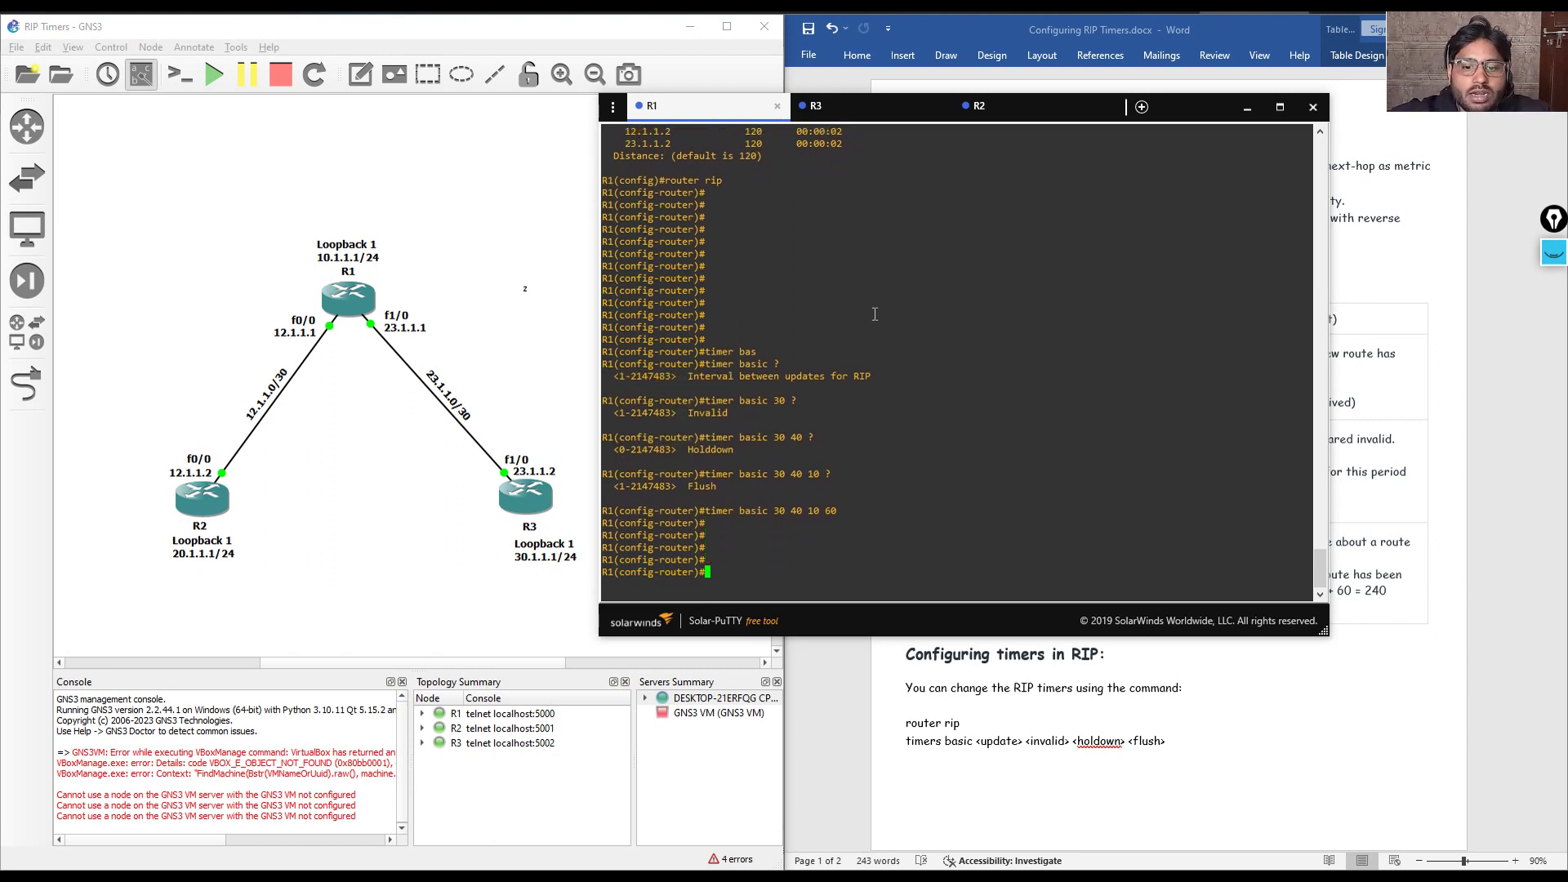
# Switch to R2's console and enter RIP router configuration mode through global configuration
pyautogui.click(993, 121)
pyautogui.write('confi')
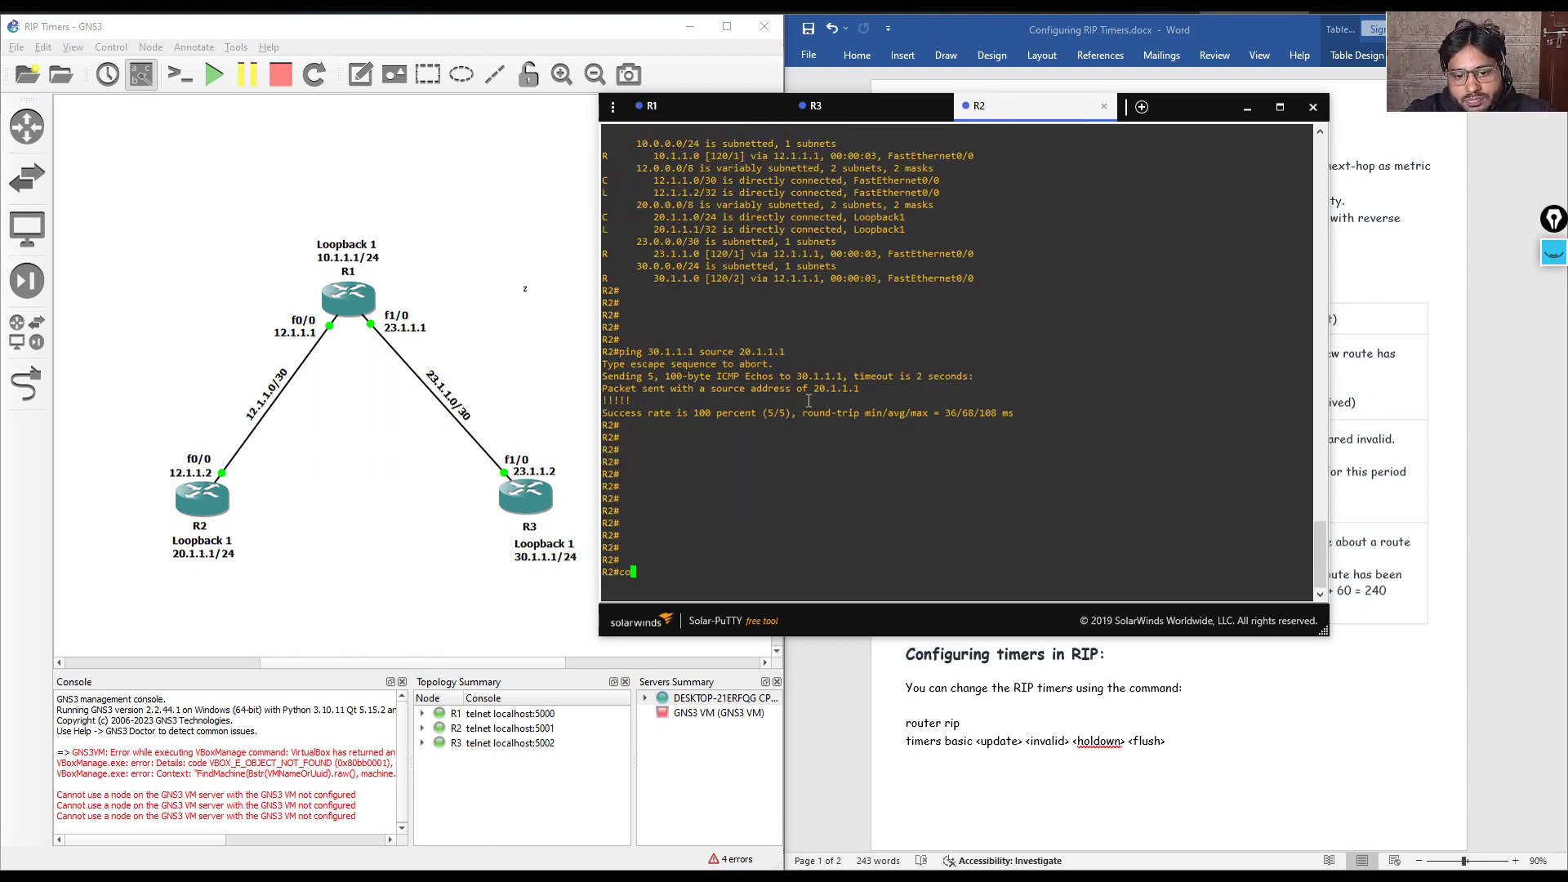
pyautogui.press('Tab')
pyautogui.write('ter')
pyautogui.press('Tab')
pyautogui.press('Return')
pyautogui.press('Return')
pyautogui.press('Return')
pyautogui.press('Return')
pyautogui.press('Return')
pyautogui.press('Return')
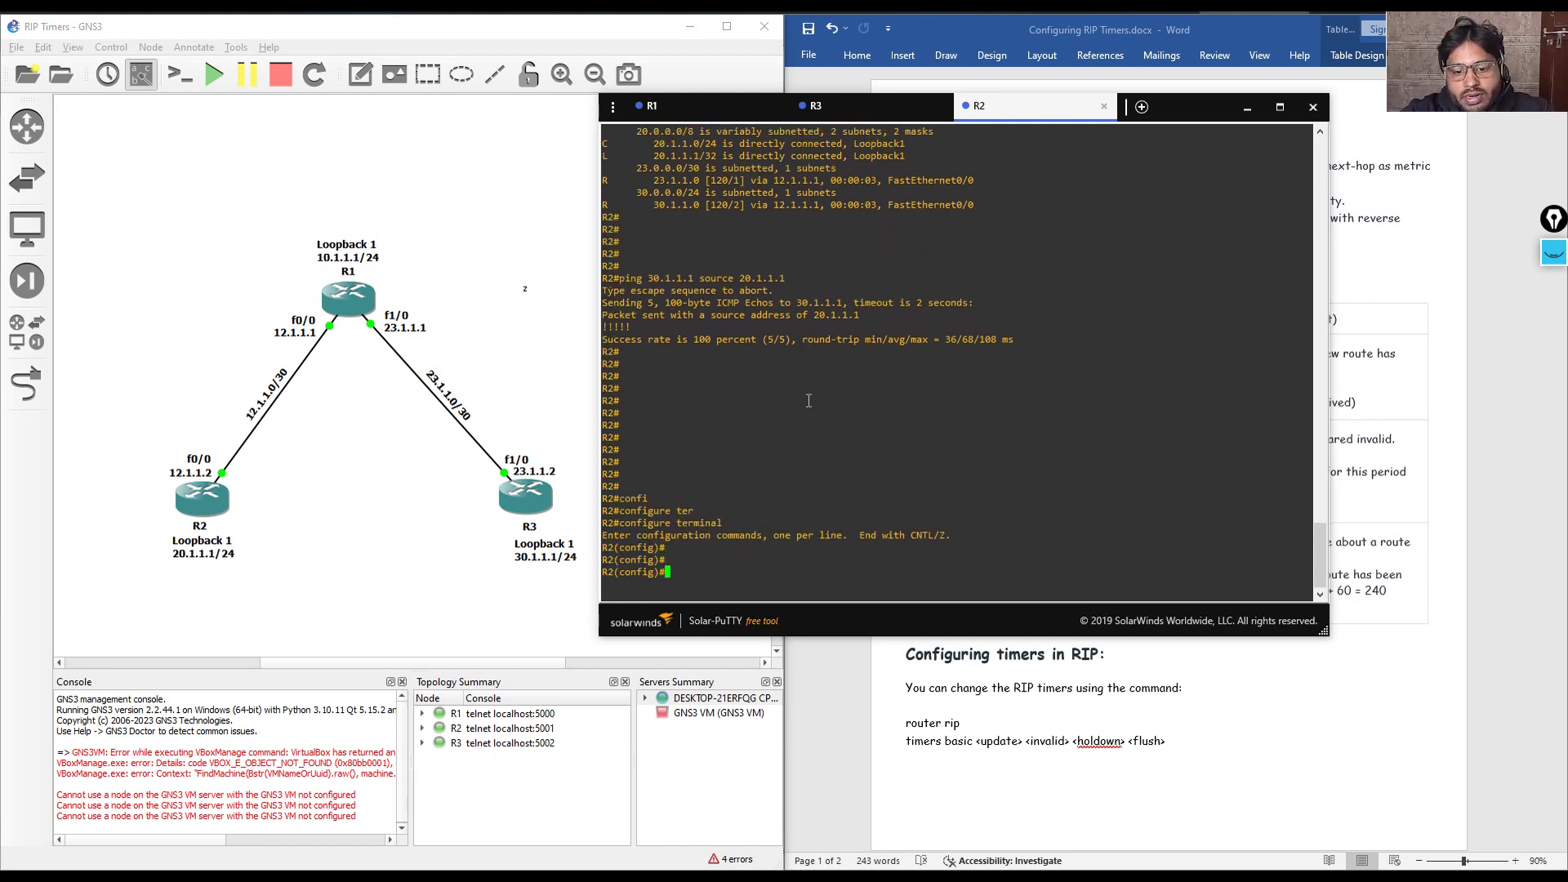
pyautogui.write('router rip')
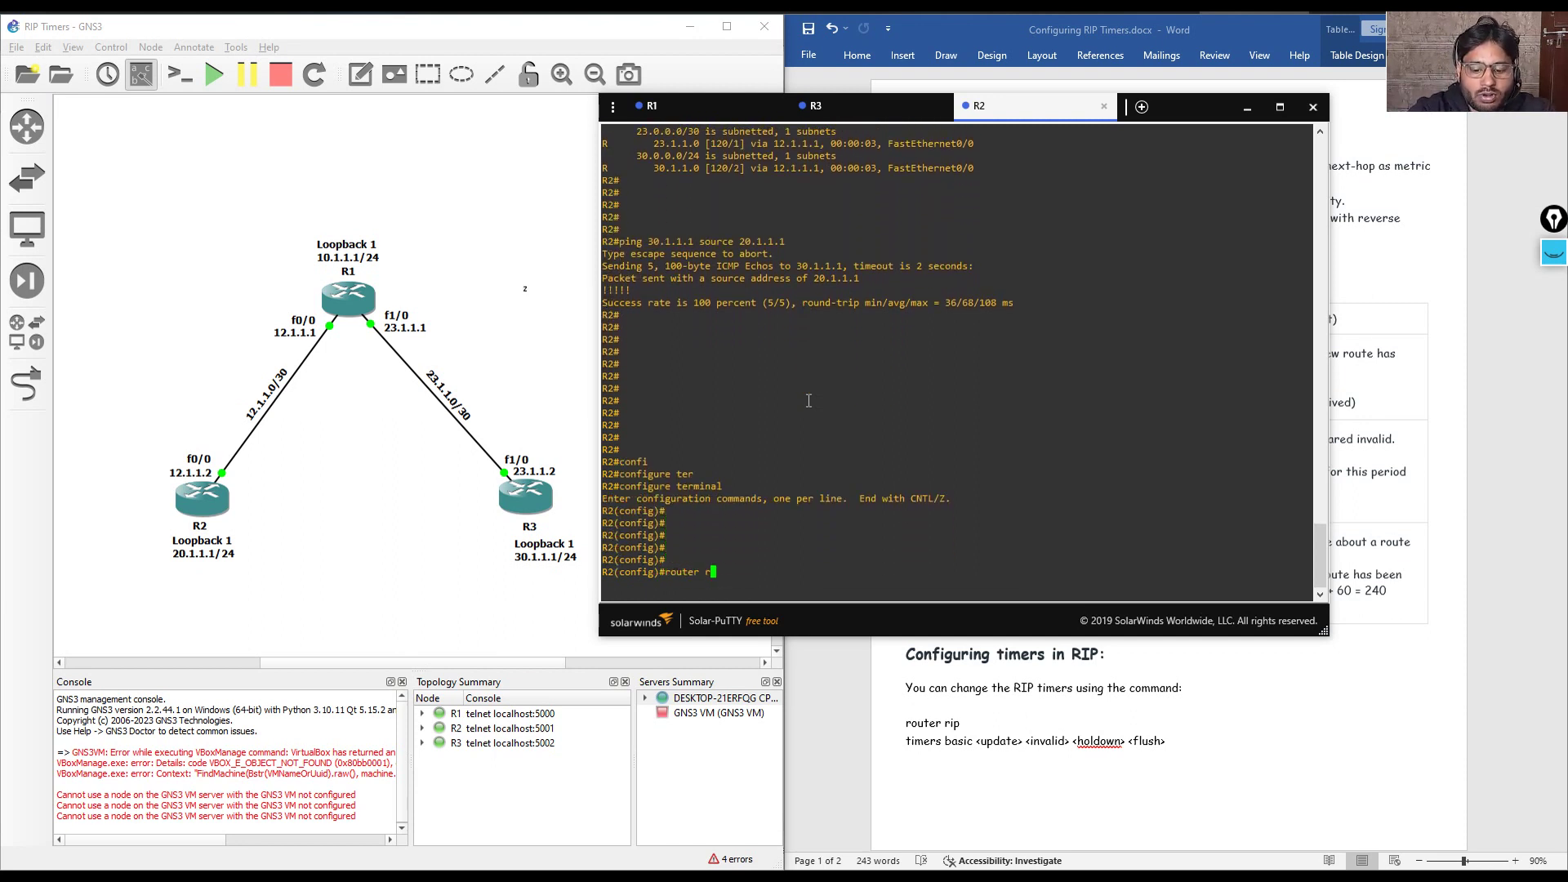
pyautogui.press('Return')
# Set R2's basic RIP timers to update 30, invalid 40, holddown 10 and flush 60
pyautogui.write('timer bas')
pyautogui.press('Tab')
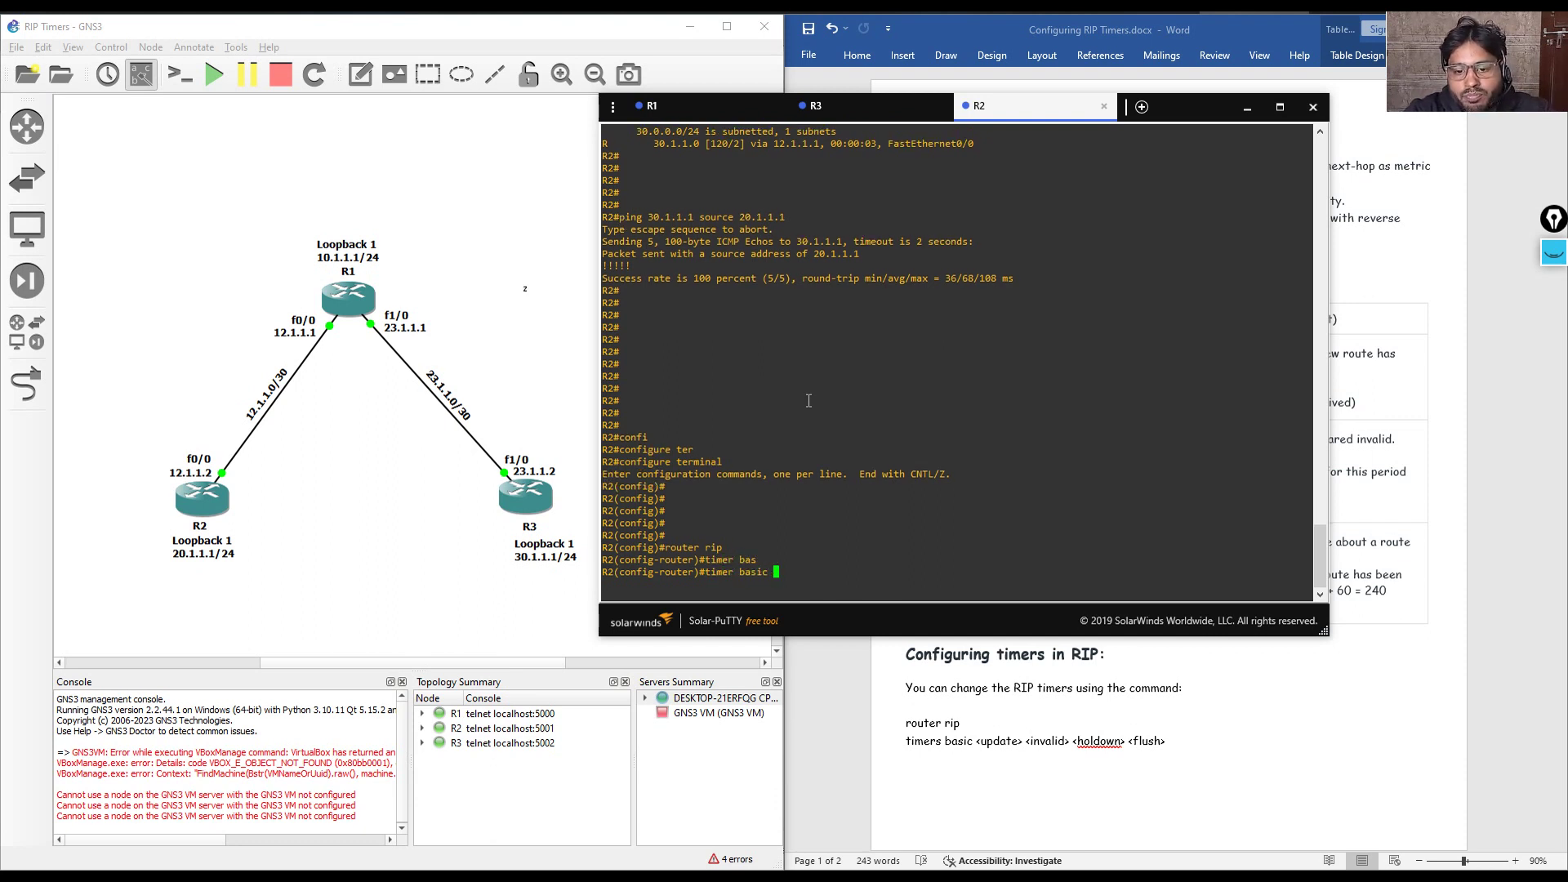
pyautogui.write('4')
pyautogui.press('BackSpace')
pyautogui.write('30 ')
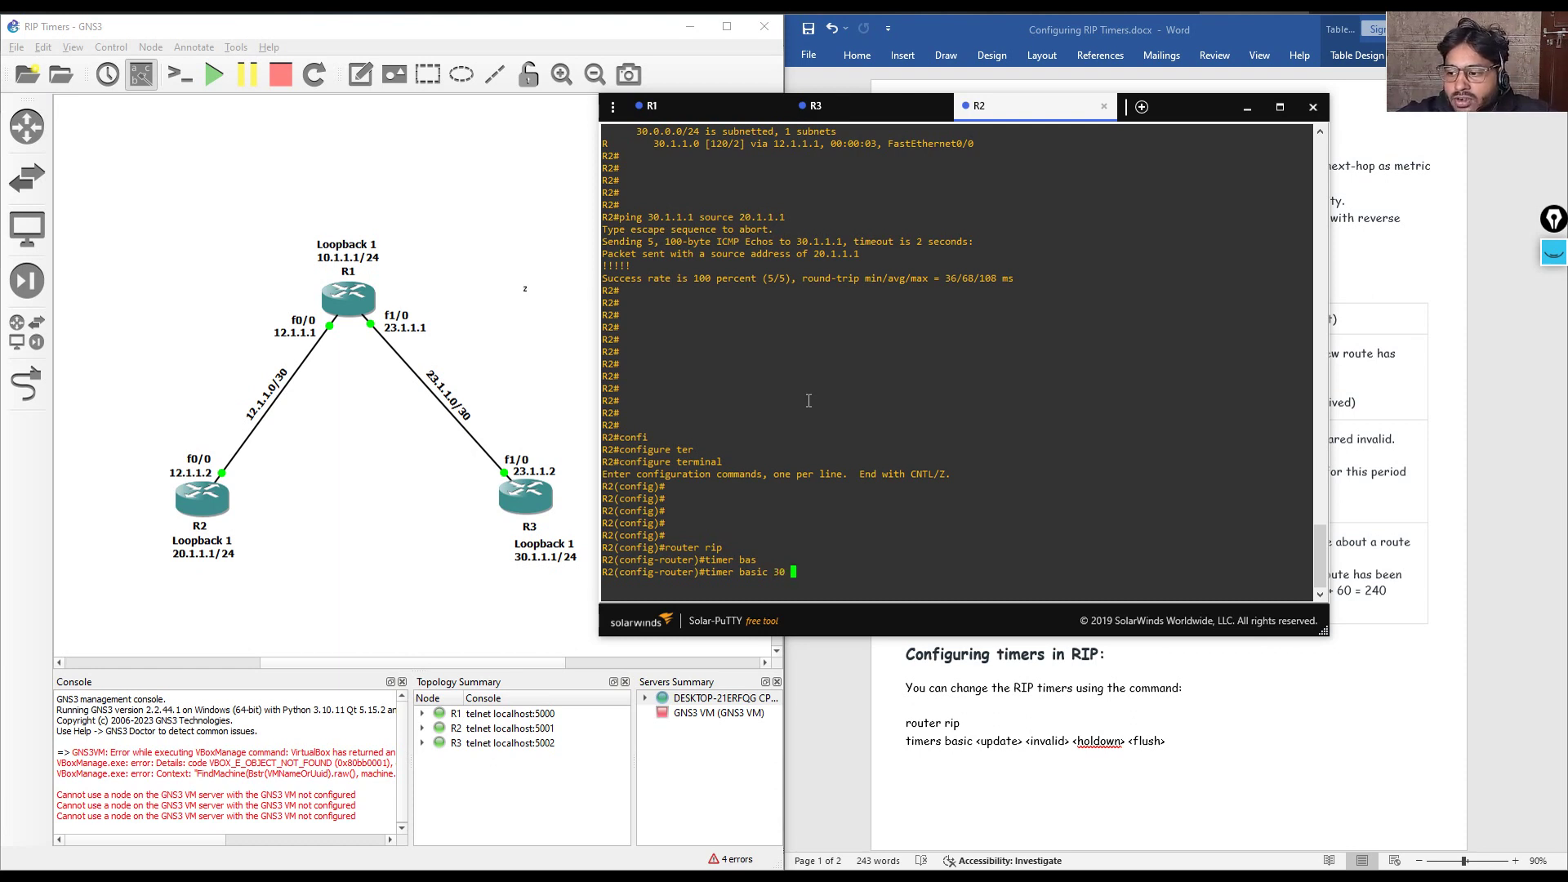
pyautogui.write('40 ')
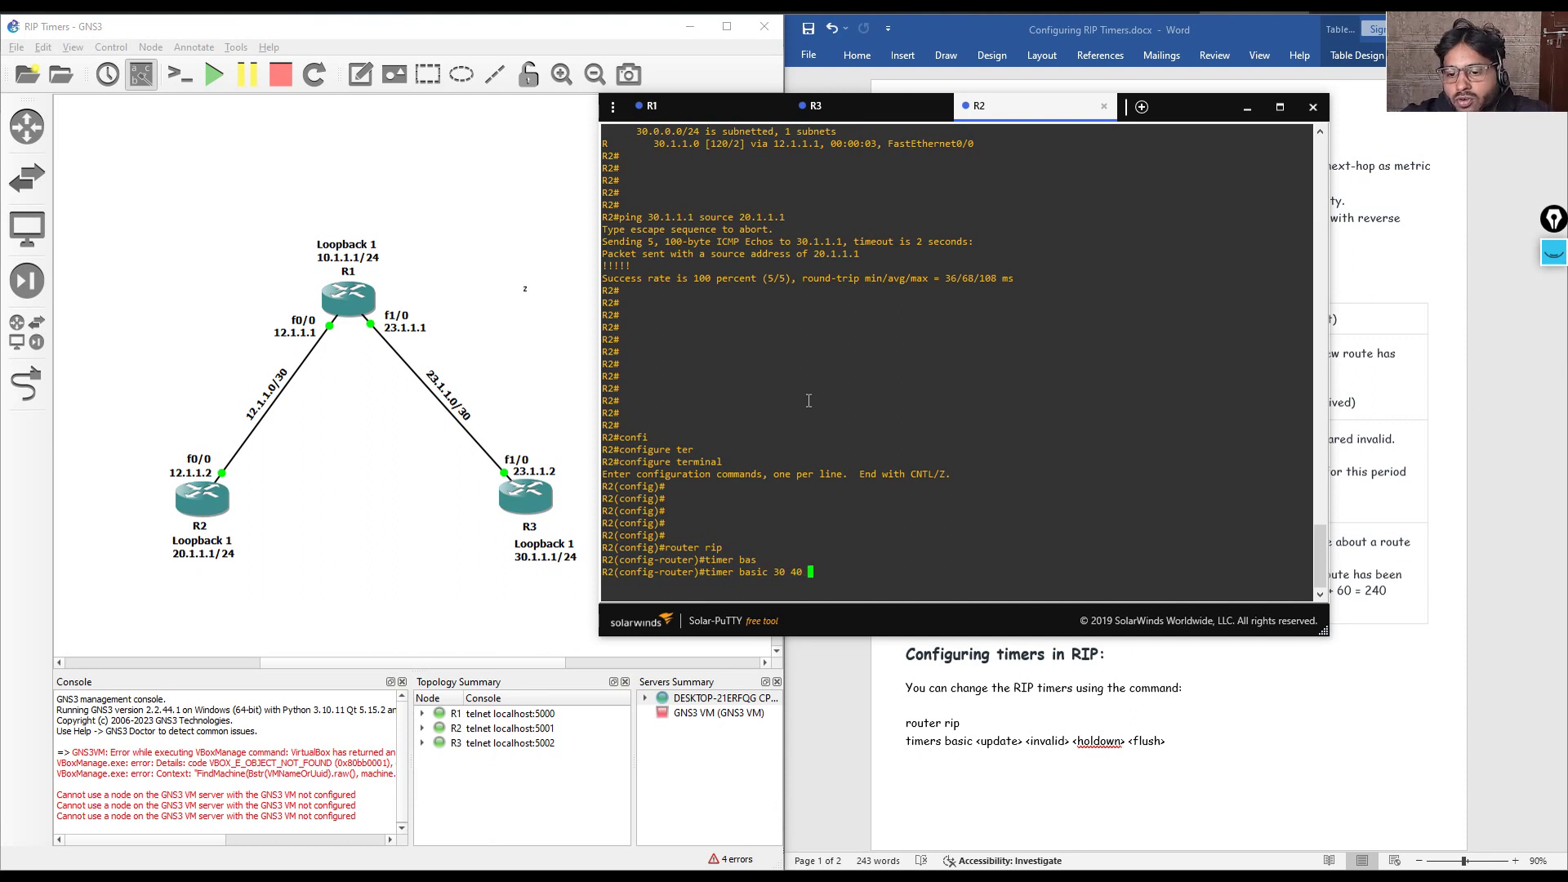
pyautogui.write('10 60')
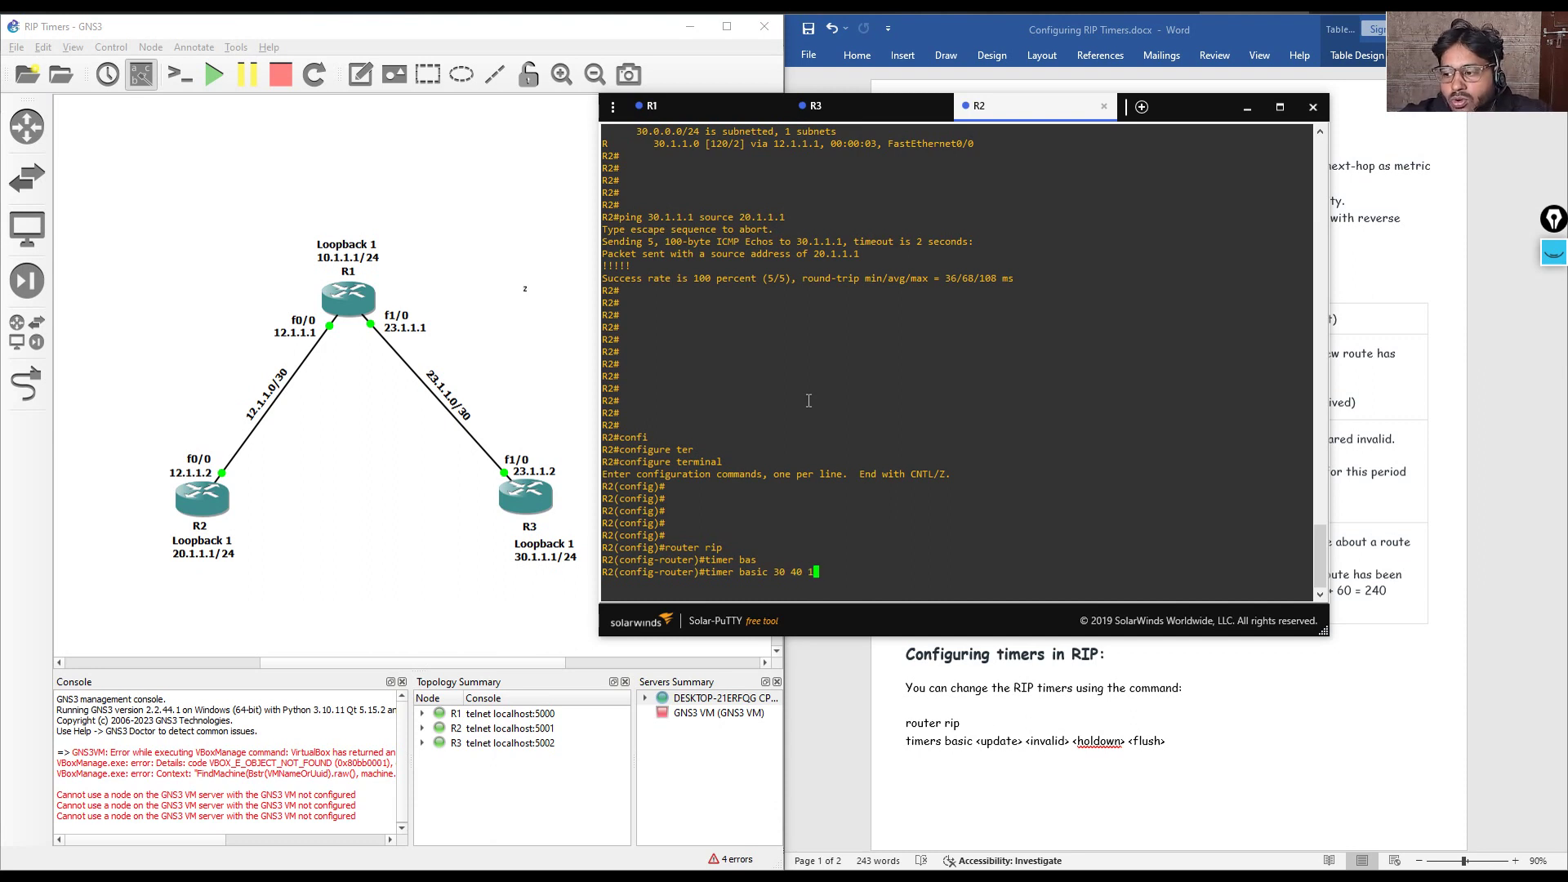
pyautogui.press('Return')
pyautogui.press('Return')
pyautogui.press('Return')
pyautogui.press('Return')
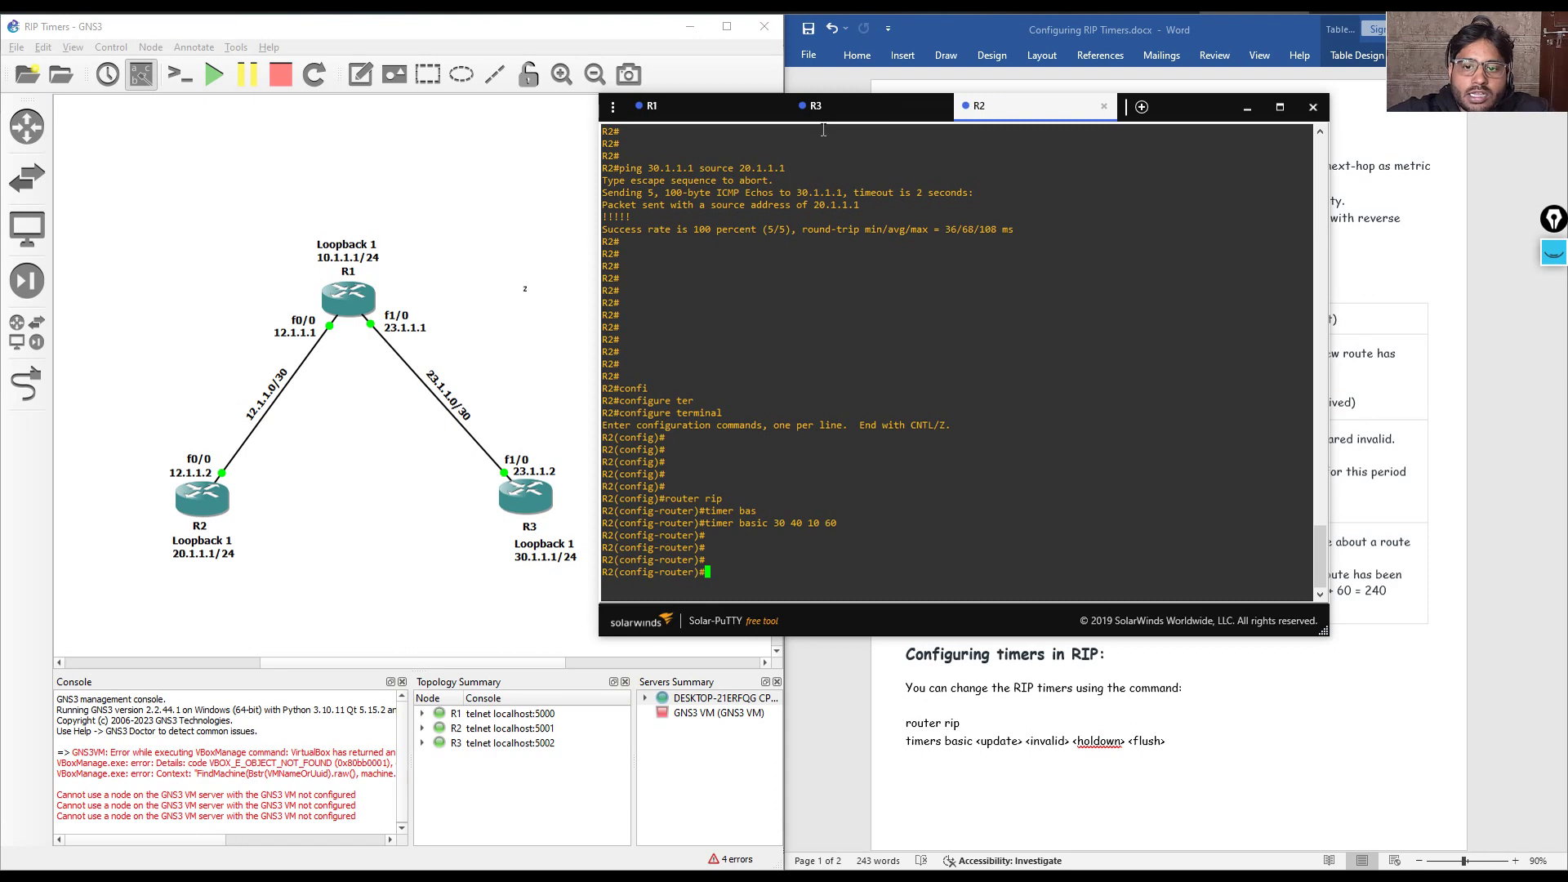
# Switch to R3's console and enter global configuration mode
pyautogui.click(815, 105)
pyautogui.write('c')
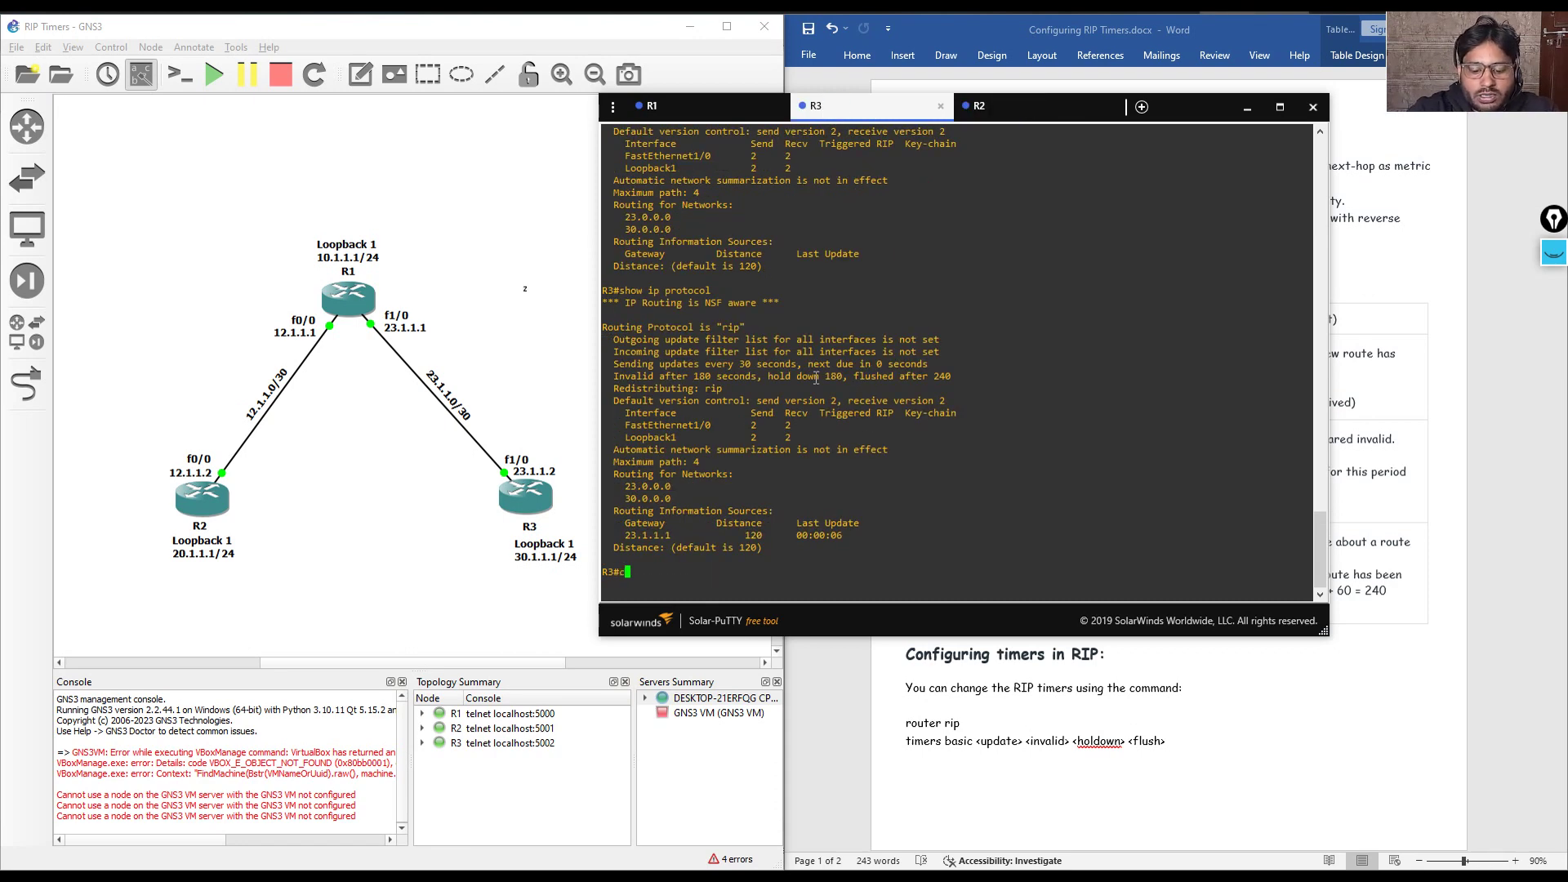
pyautogui.write('onfi')
pyautogui.press('Tab')
pyautogui.write('ter')
pyautogui.press('Return')
pyautogui.write('timer bas')
pyautogui.press('Tab')
pyautogui.press('Return')
# Enter RIP router configuration mode on R3
pyautogui.write('router ru')
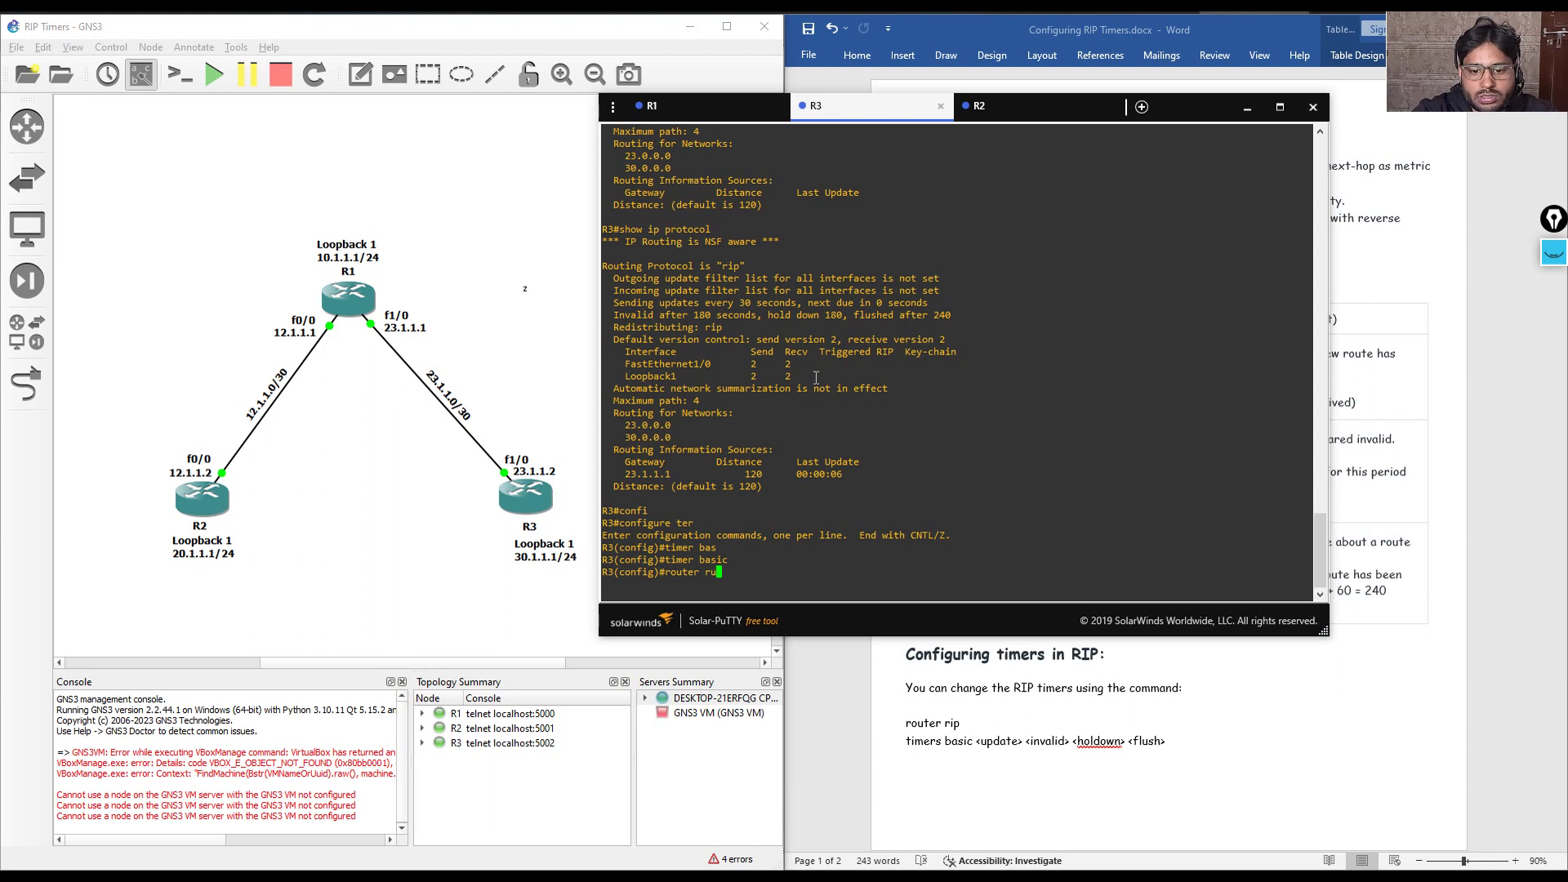
pyautogui.press('BackSpace')
pyautogui.write('ip')
pyautogui.press('Return')
# Set R3's basic RIP timers to update 30, invalid 40, holddown 10 and flush 60
pyautogui.write('t')
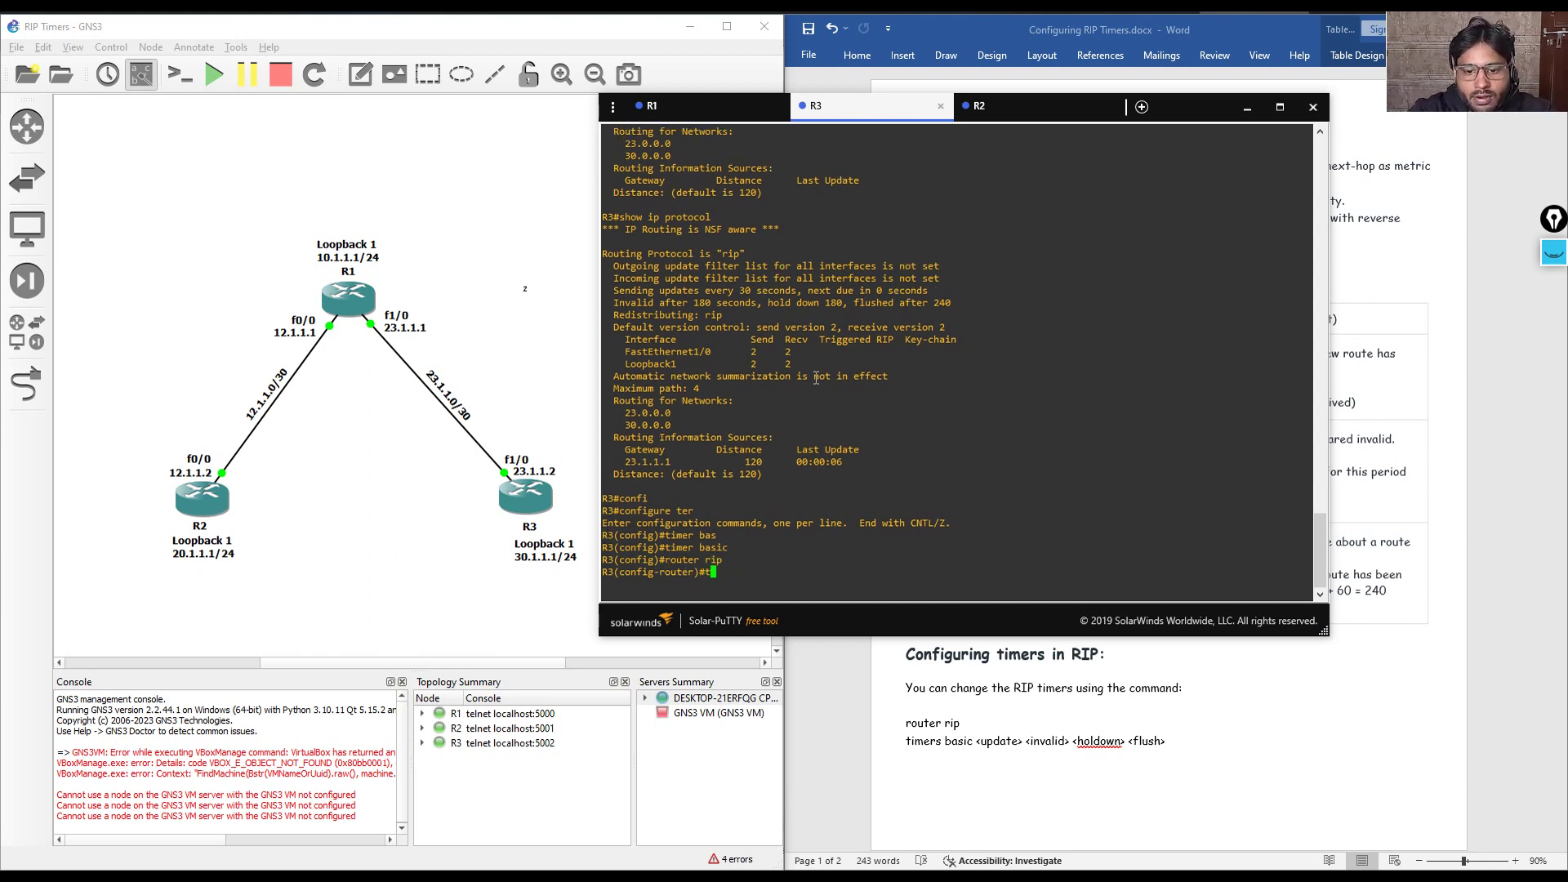
pyautogui.write('imer bas')
pyautogui.press('Tab')
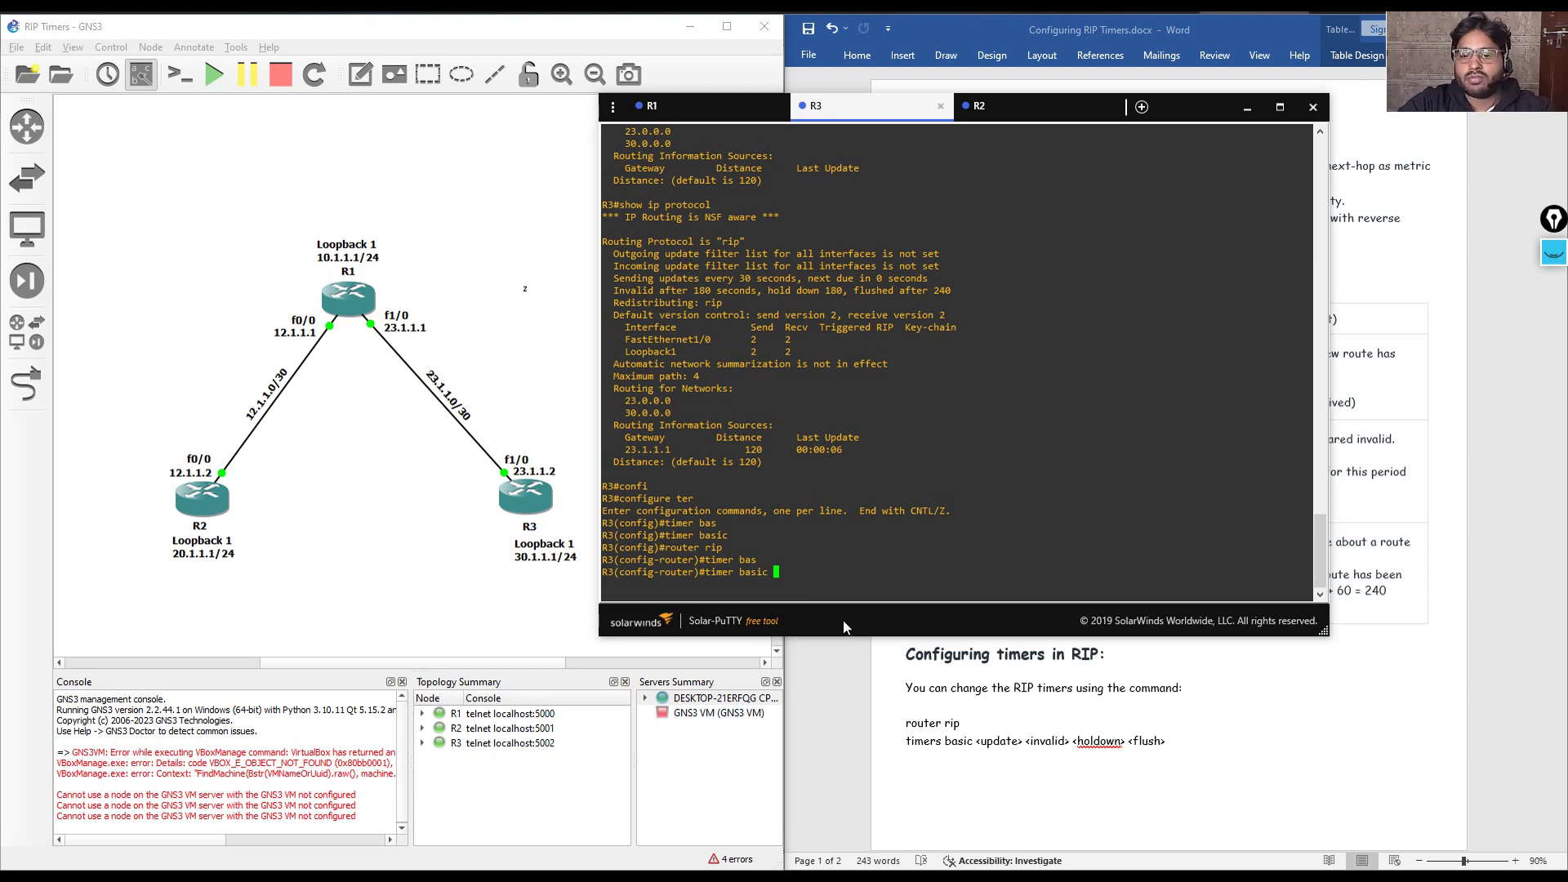
pyautogui.write('30 ')
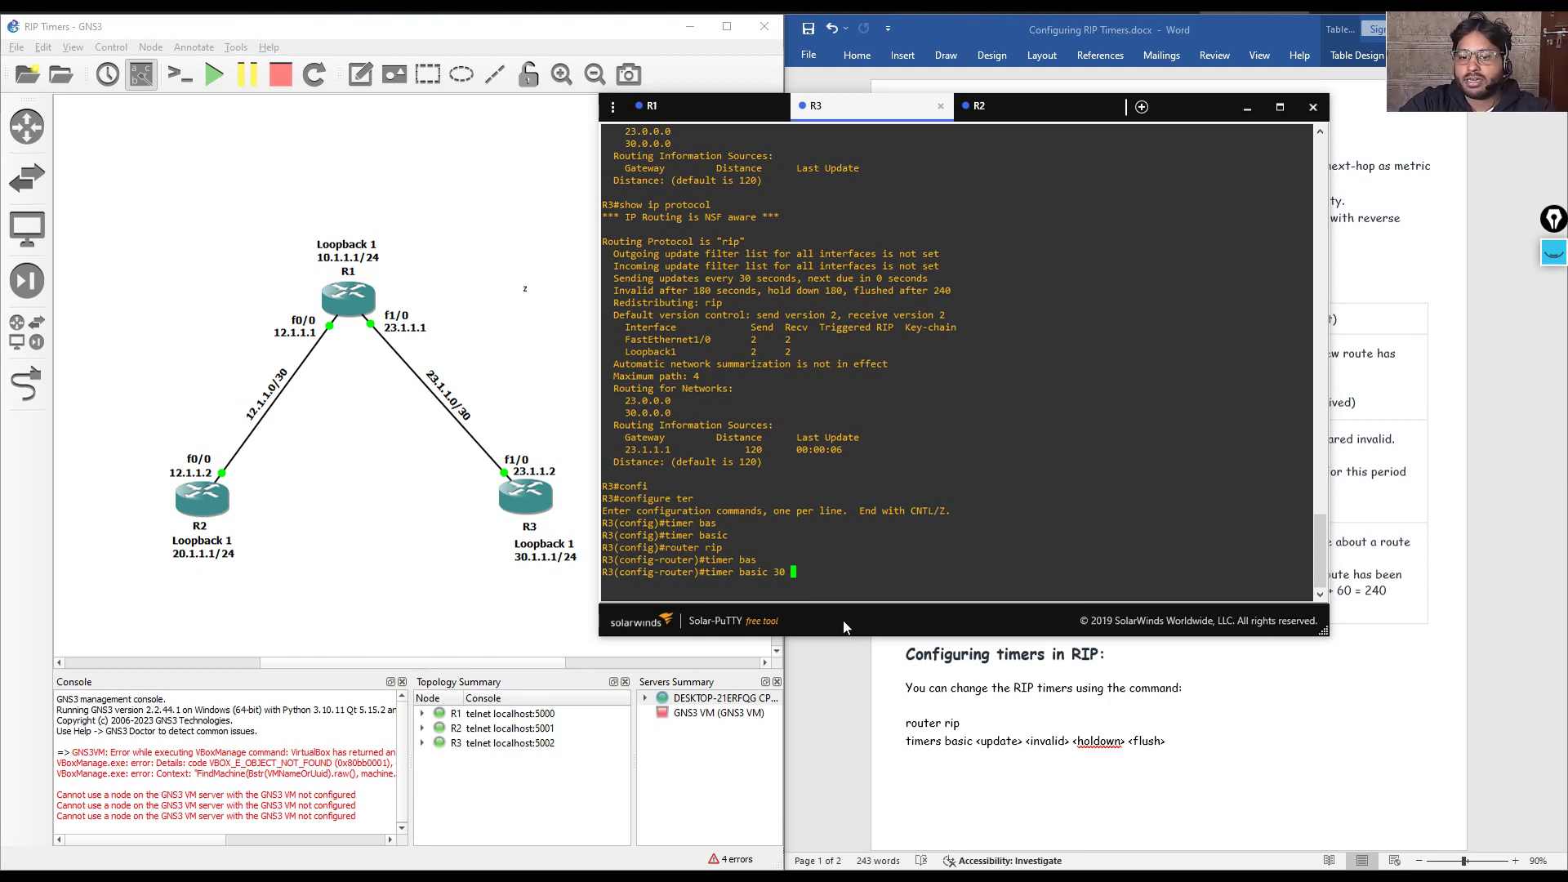
pyautogui.write('40 ')
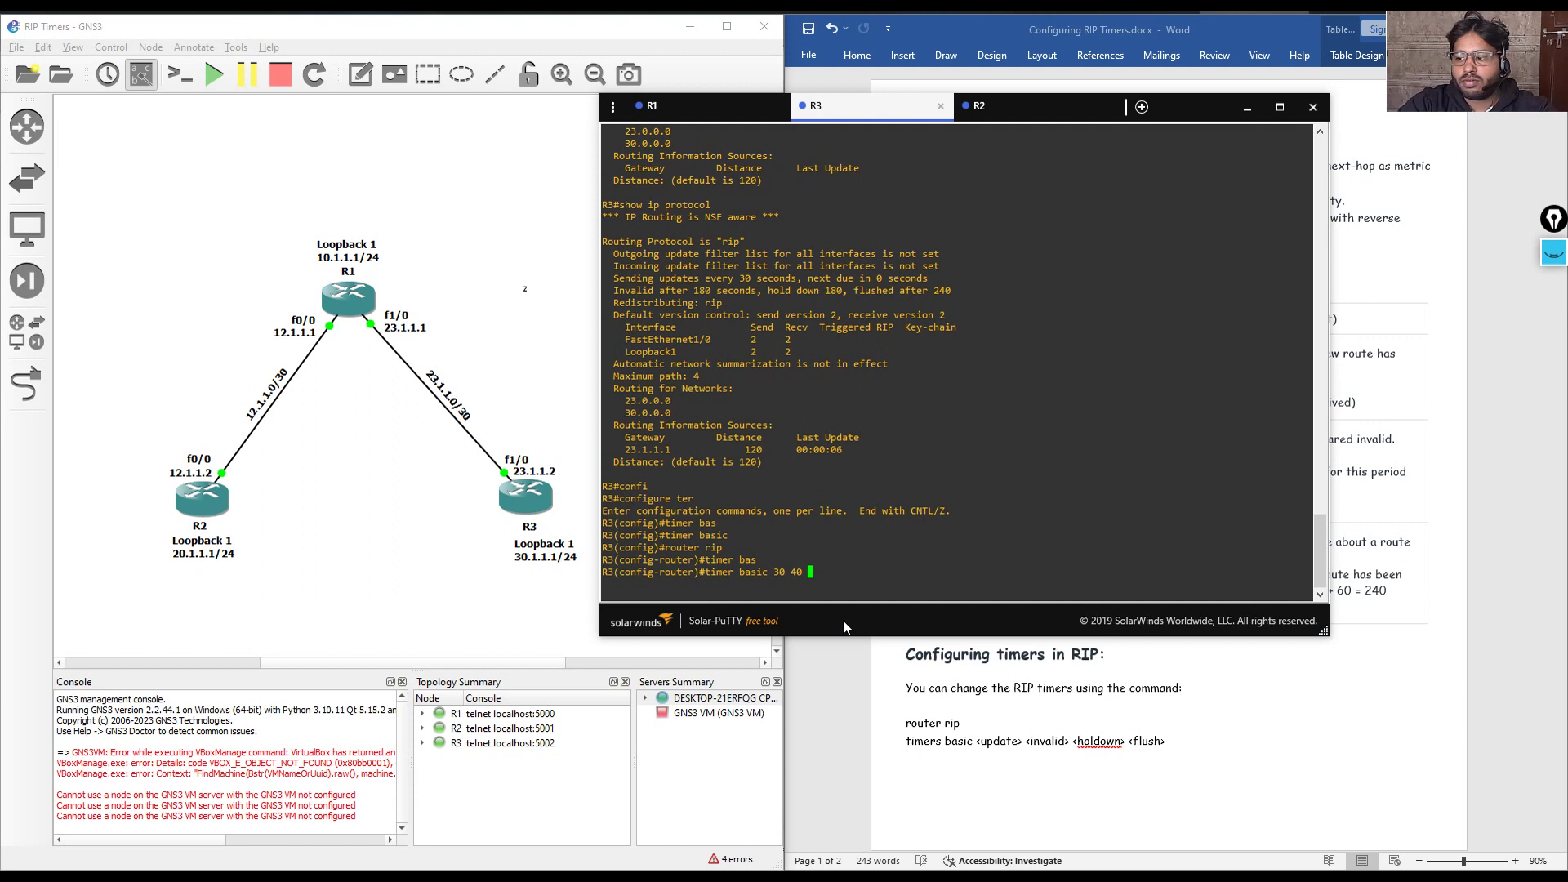
pyautogui.write('10 6')
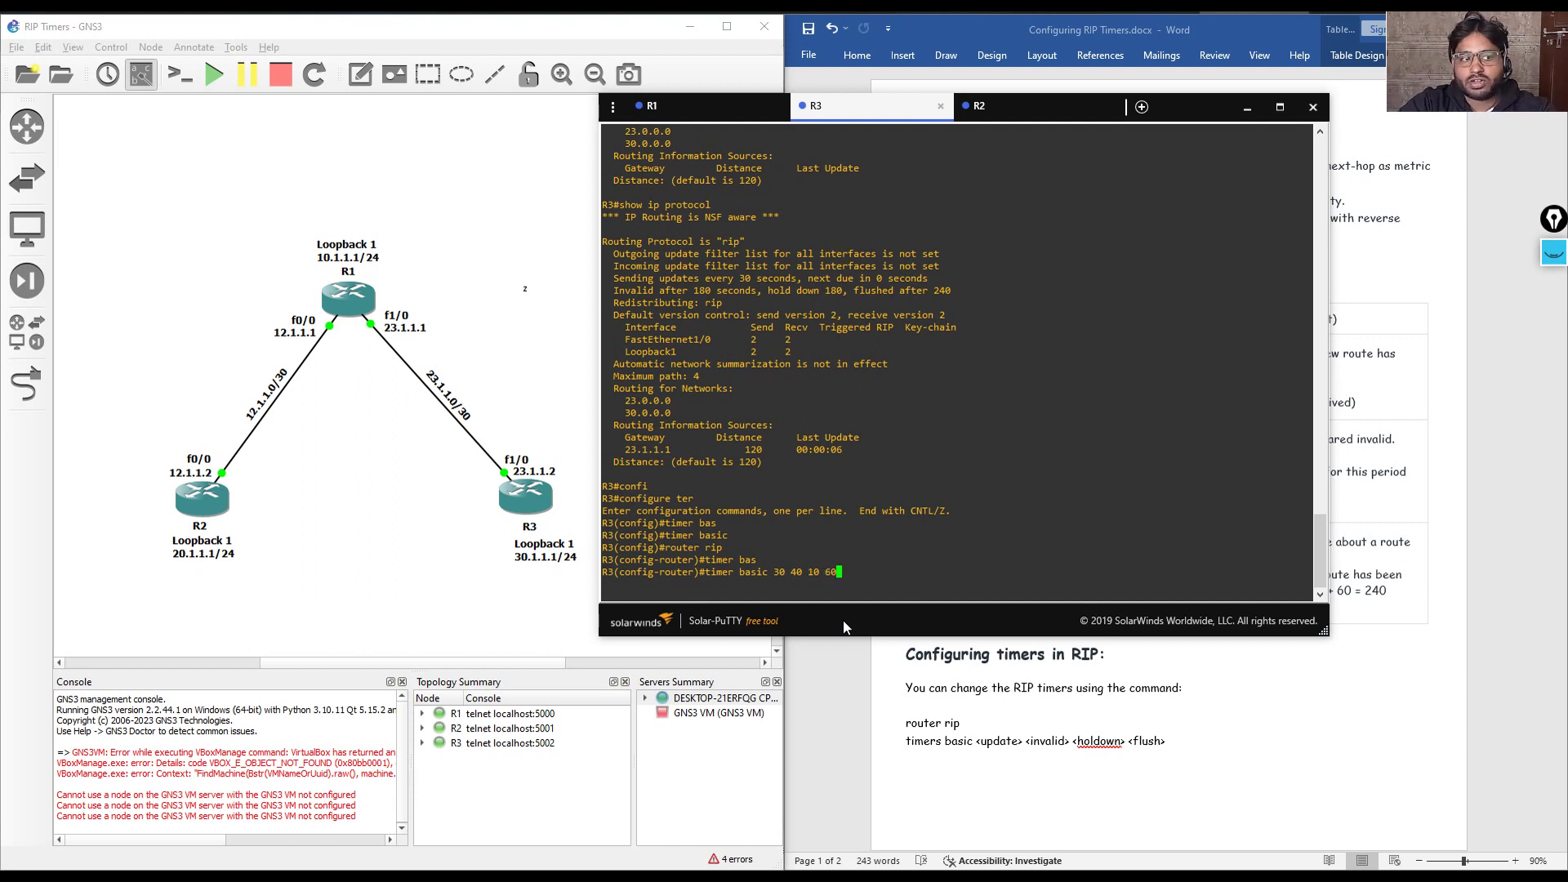
pyautogui.write('0')
pyautogui.press('Return')
pyautogui.press('Return')
pyautogui.press('Return')
pyautogui.press('Return')
pyautogui.press('Return')
pyautogui.press('Return')
pyautogui.press('Return')
pyautogui.press('Return')
pyautogui.press('Return')
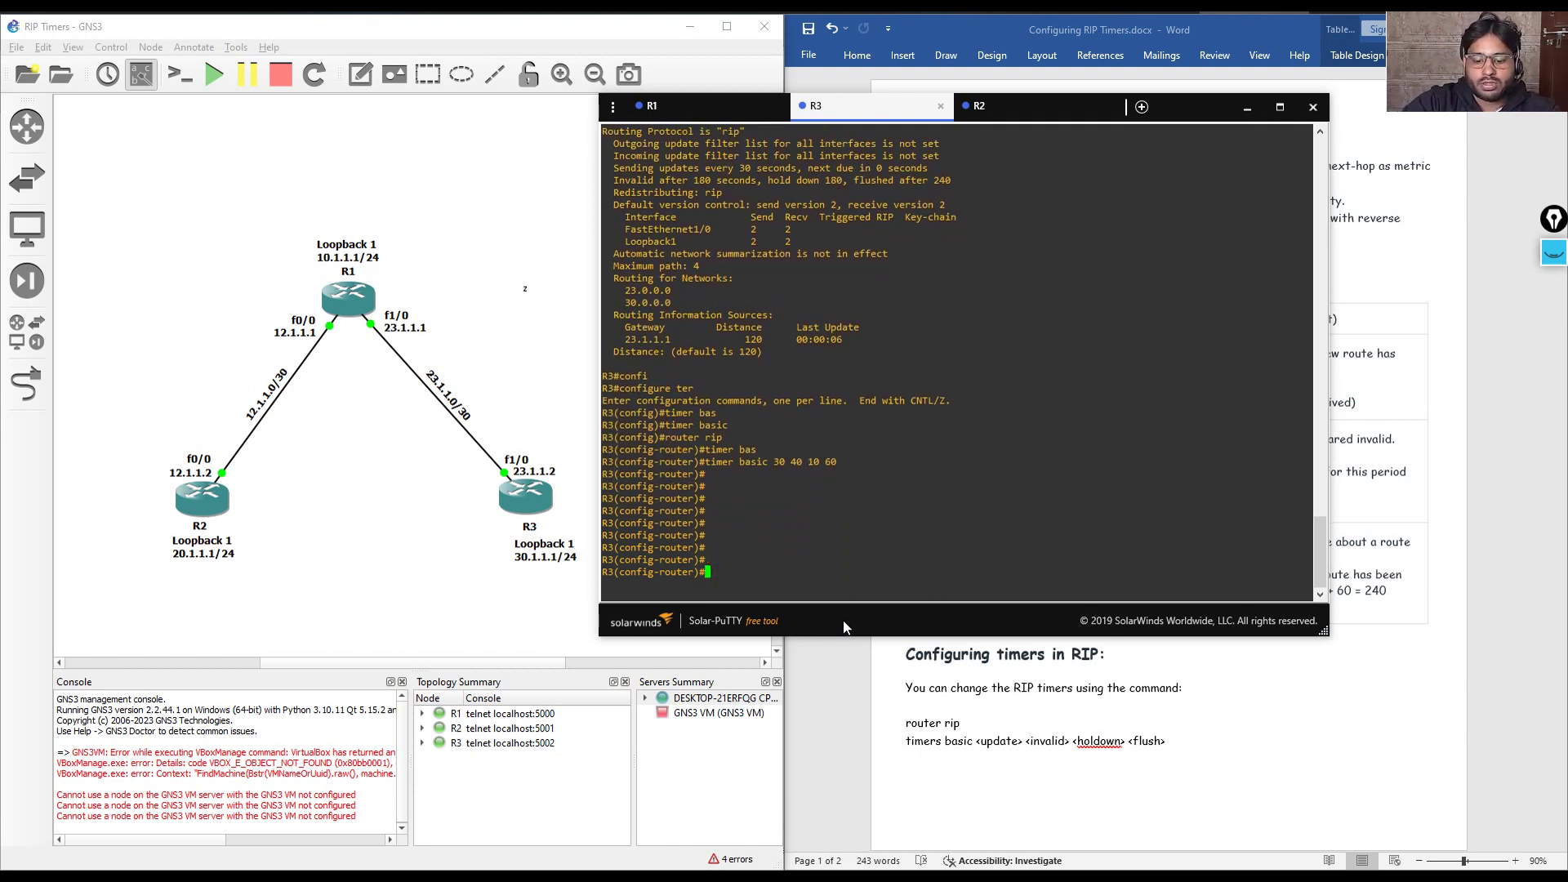
# Leave configuration mode on R3 and display its IP protocol settings to check the RIP timers
pyautogui.hotkey('ctrl', 'z')
pyautogui.write('show ')
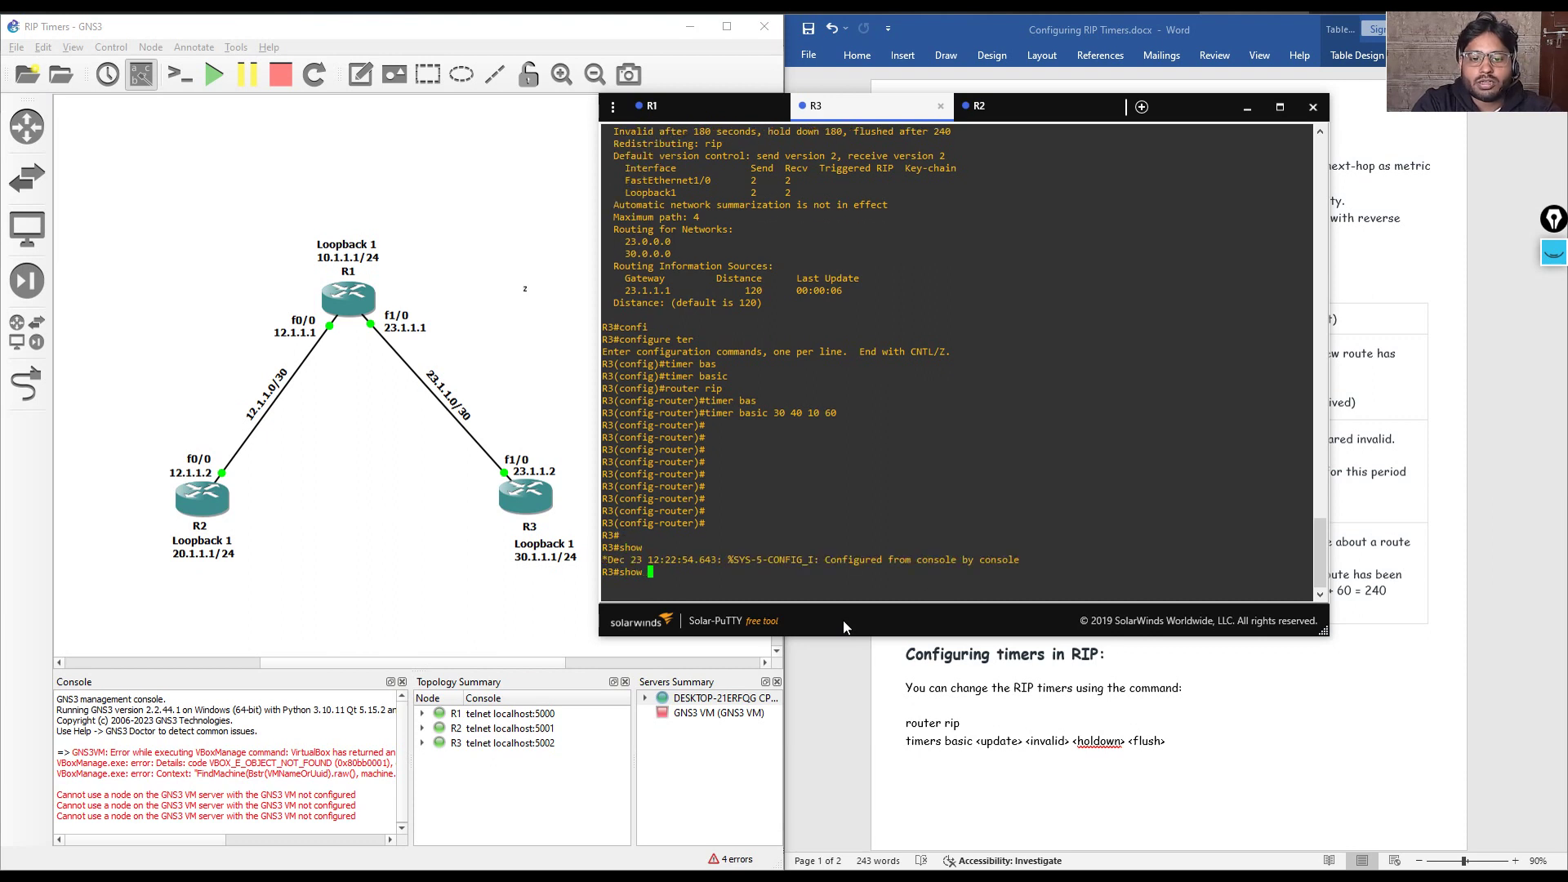
pyautogui.write('ip pr')
pyautogui.write('o')
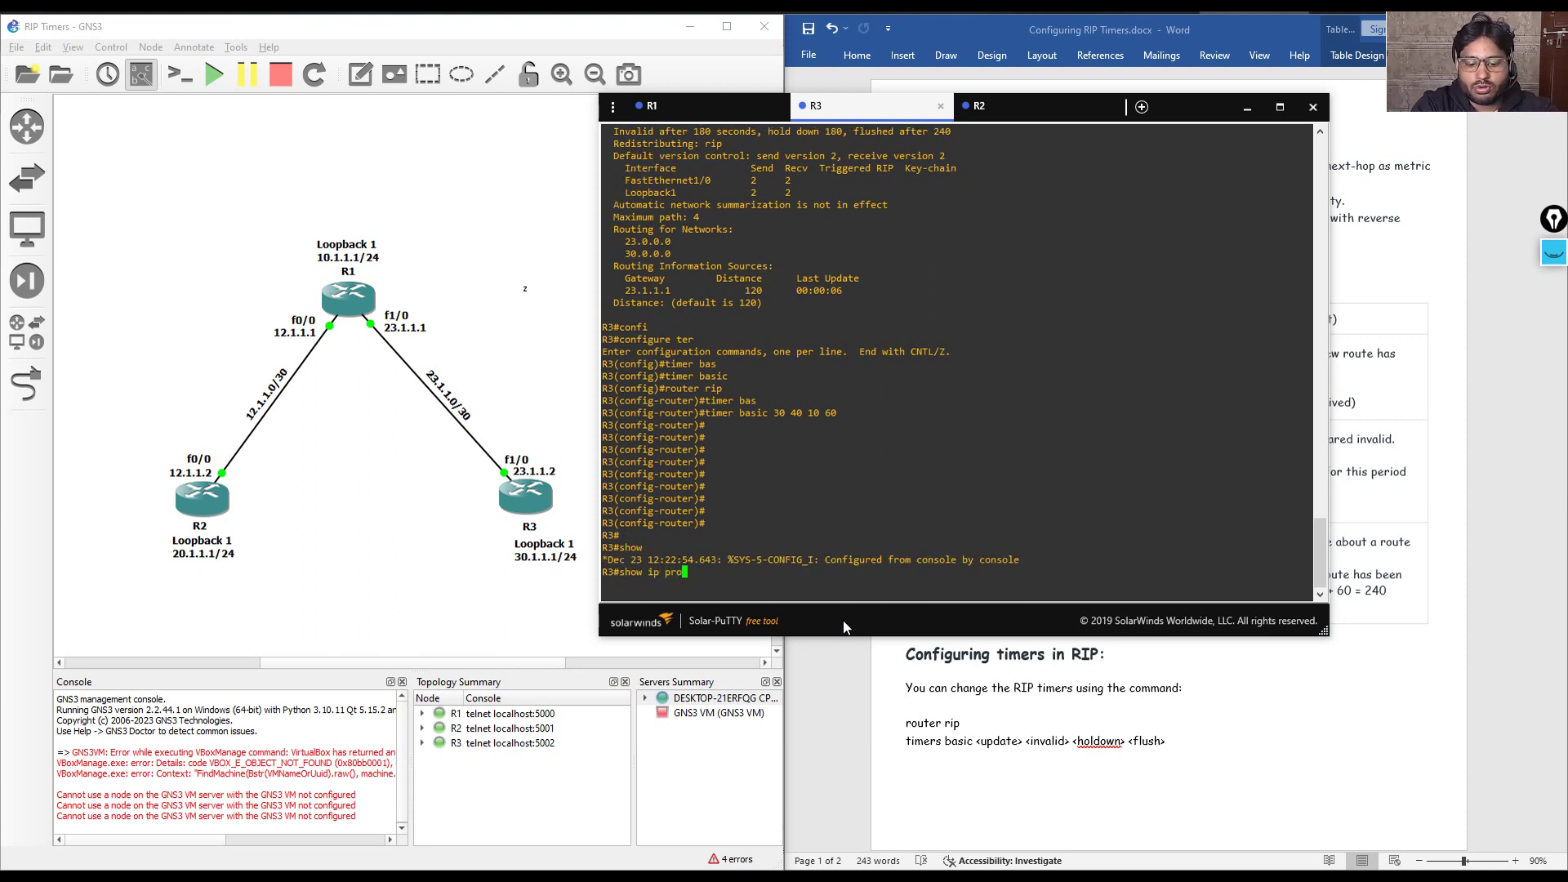
pyautogui.write('tocol')
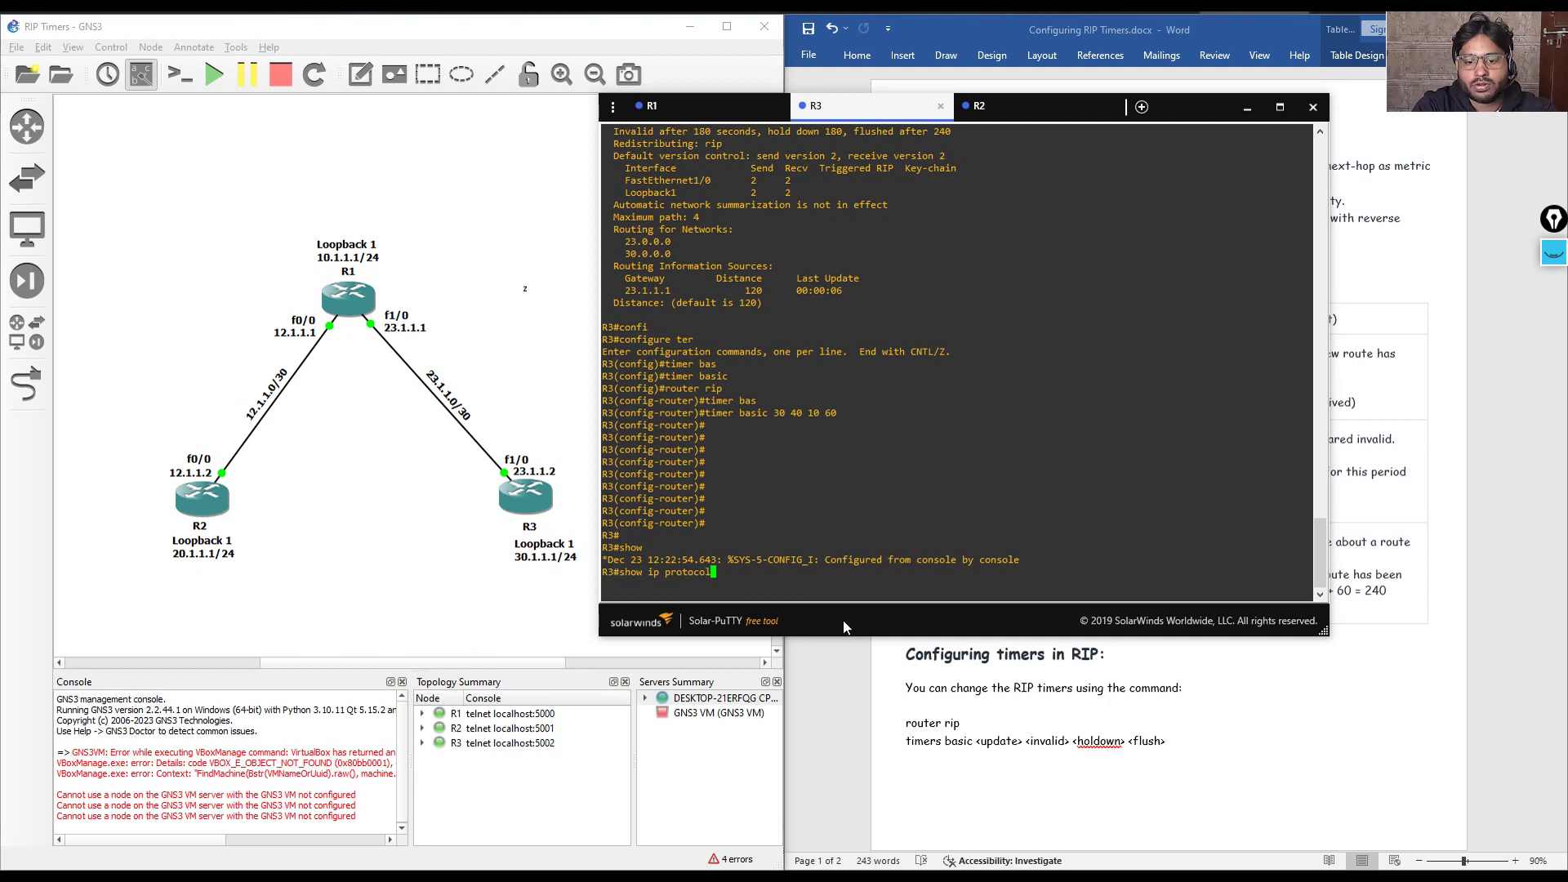
pyautogui.press('Return')
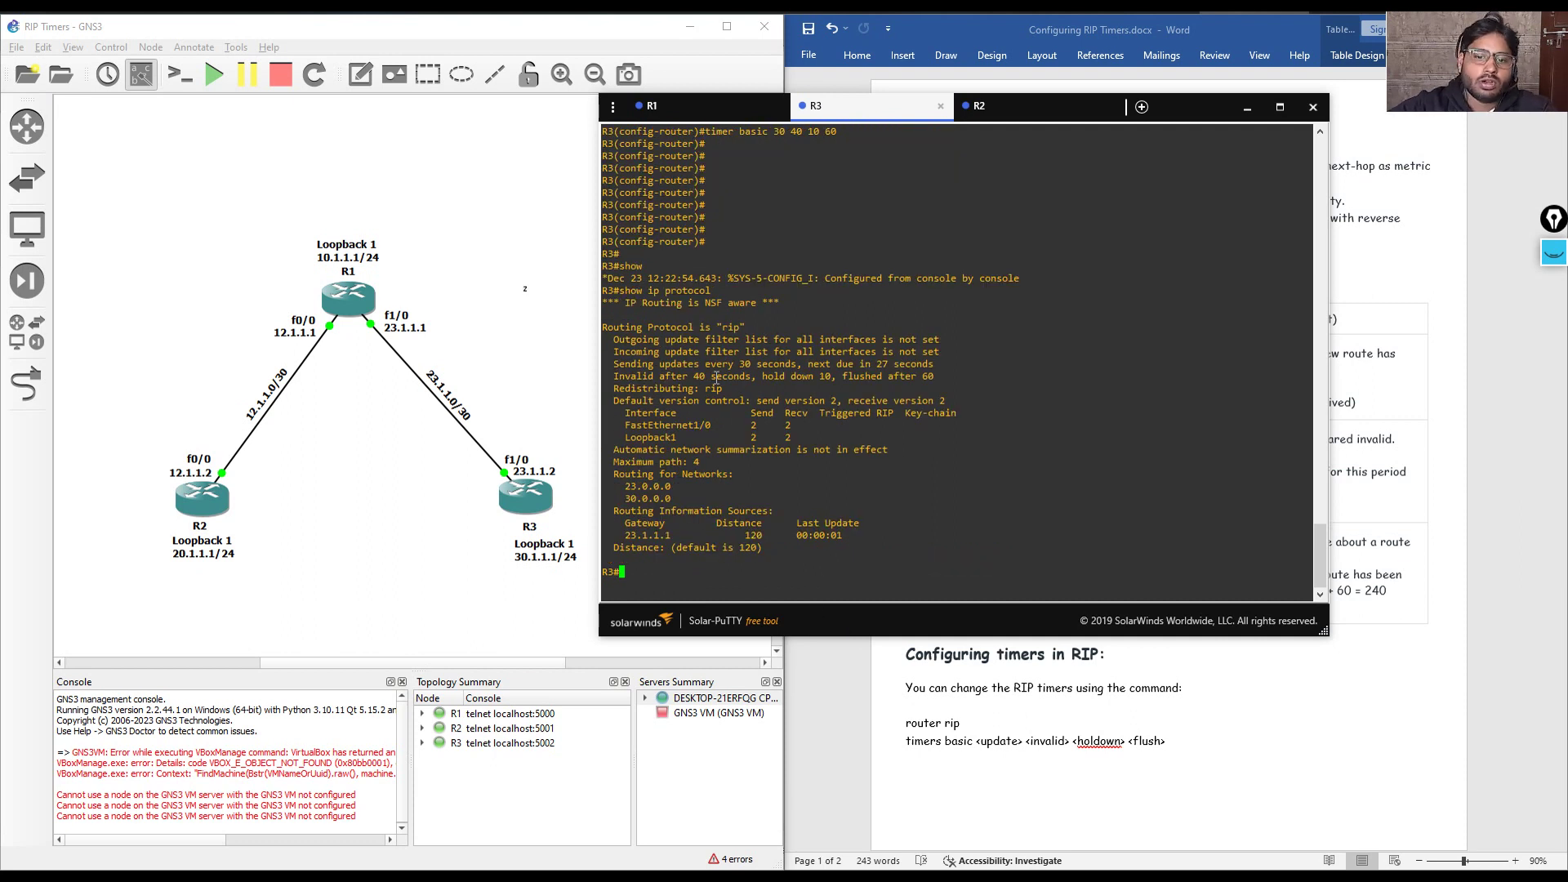
# Examine the update, invalid, holddown and flush timers in R3's IP protocol output
pyautogui.moveTo(673, 365); pyautogui.dragTo(801, 365)
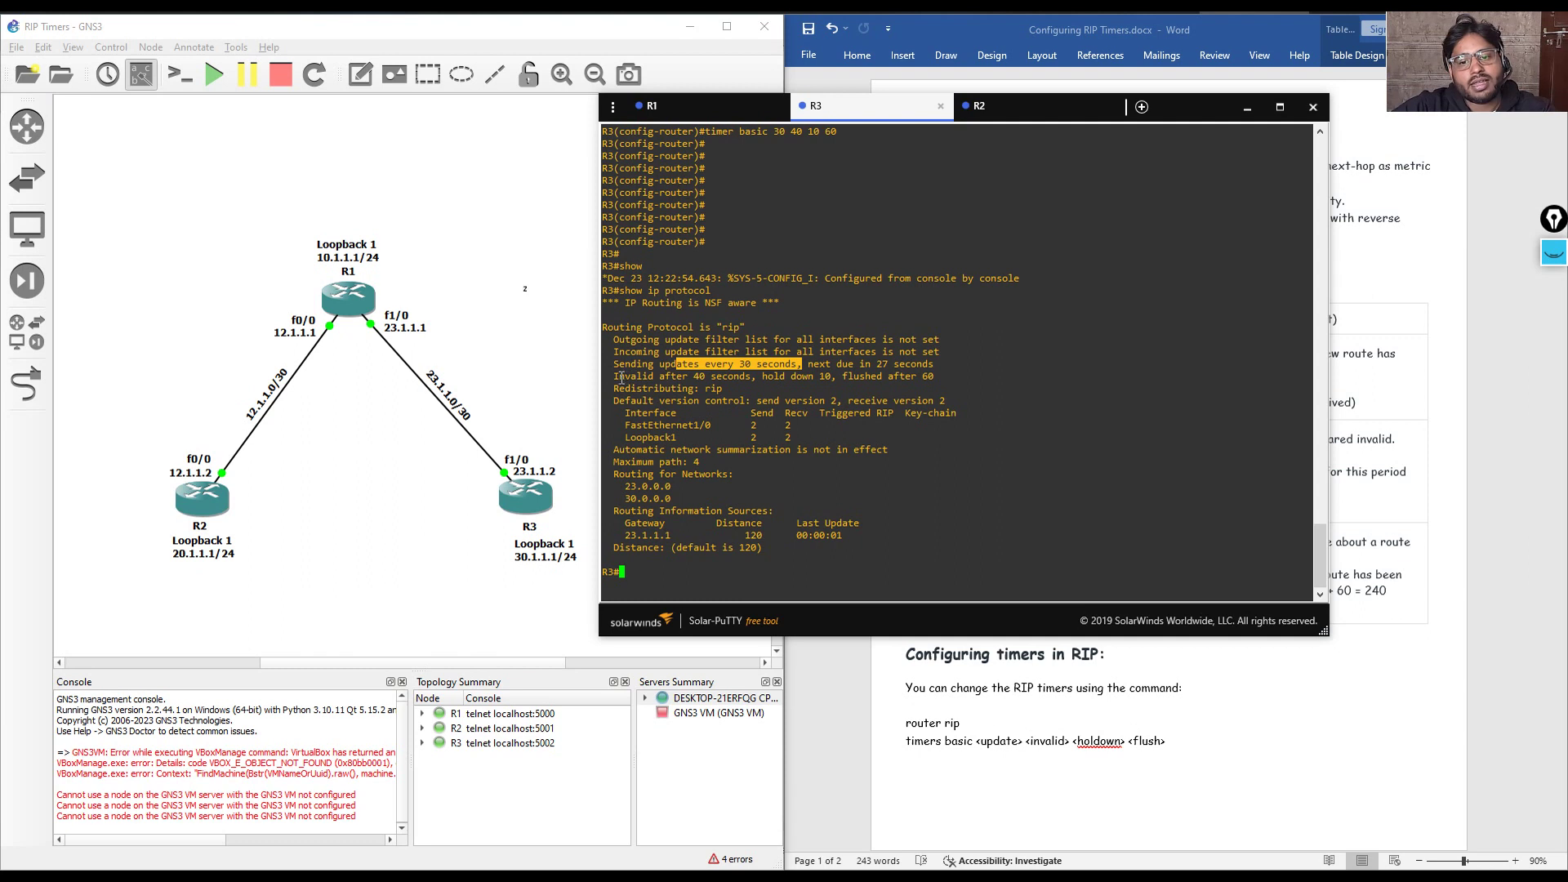
pyautogui.moveTo(613, 376); pyautogui.dragTo(752, 378)
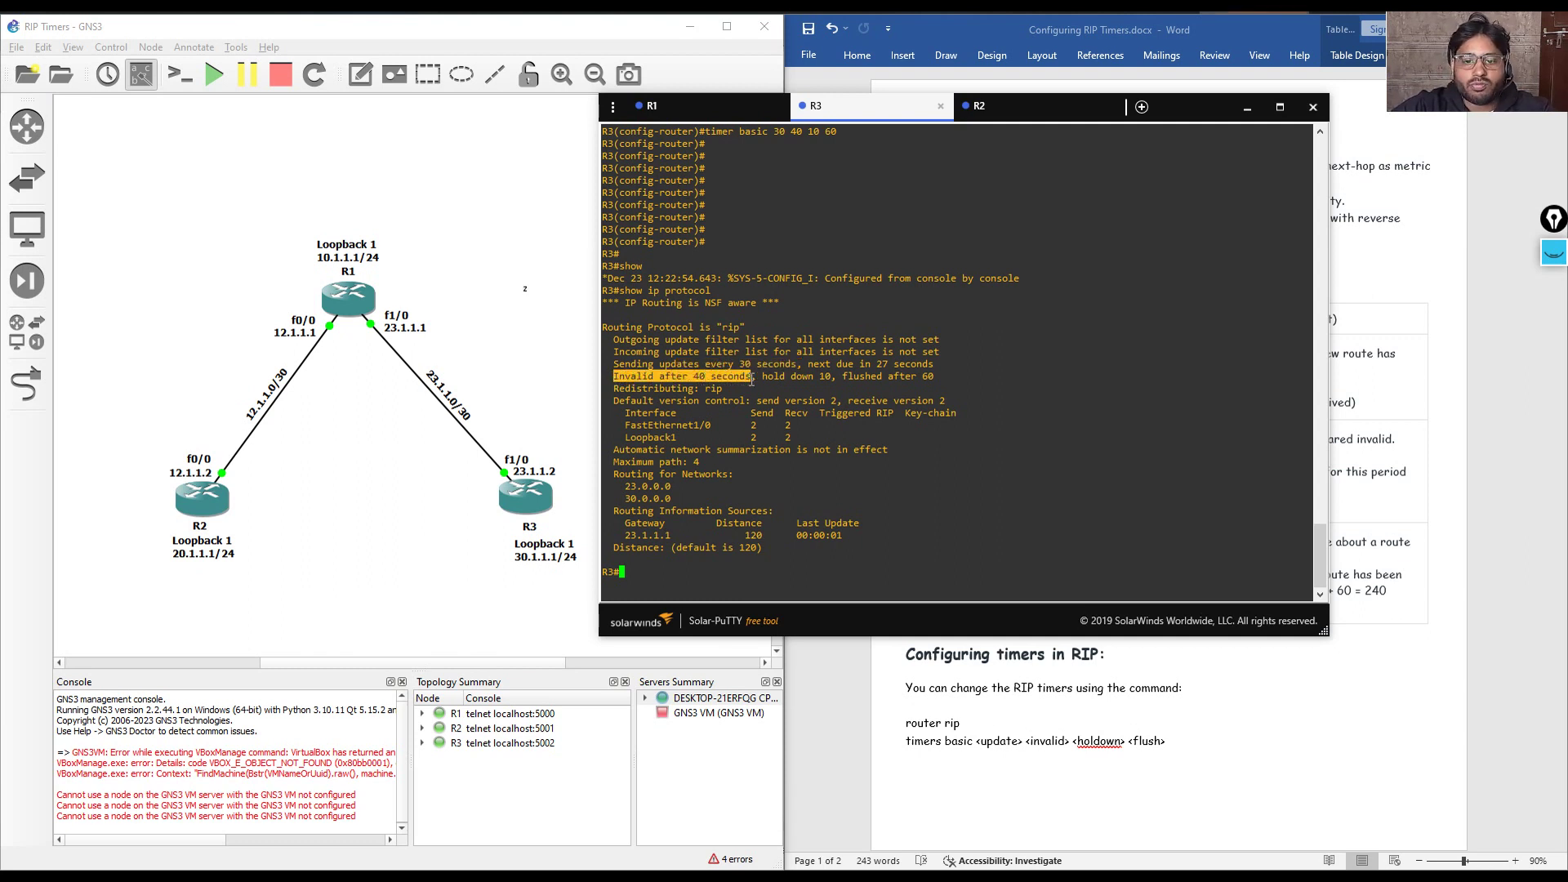
pyautogui.moveTo(762, 377); pyautogui.dragTo(932, 377)
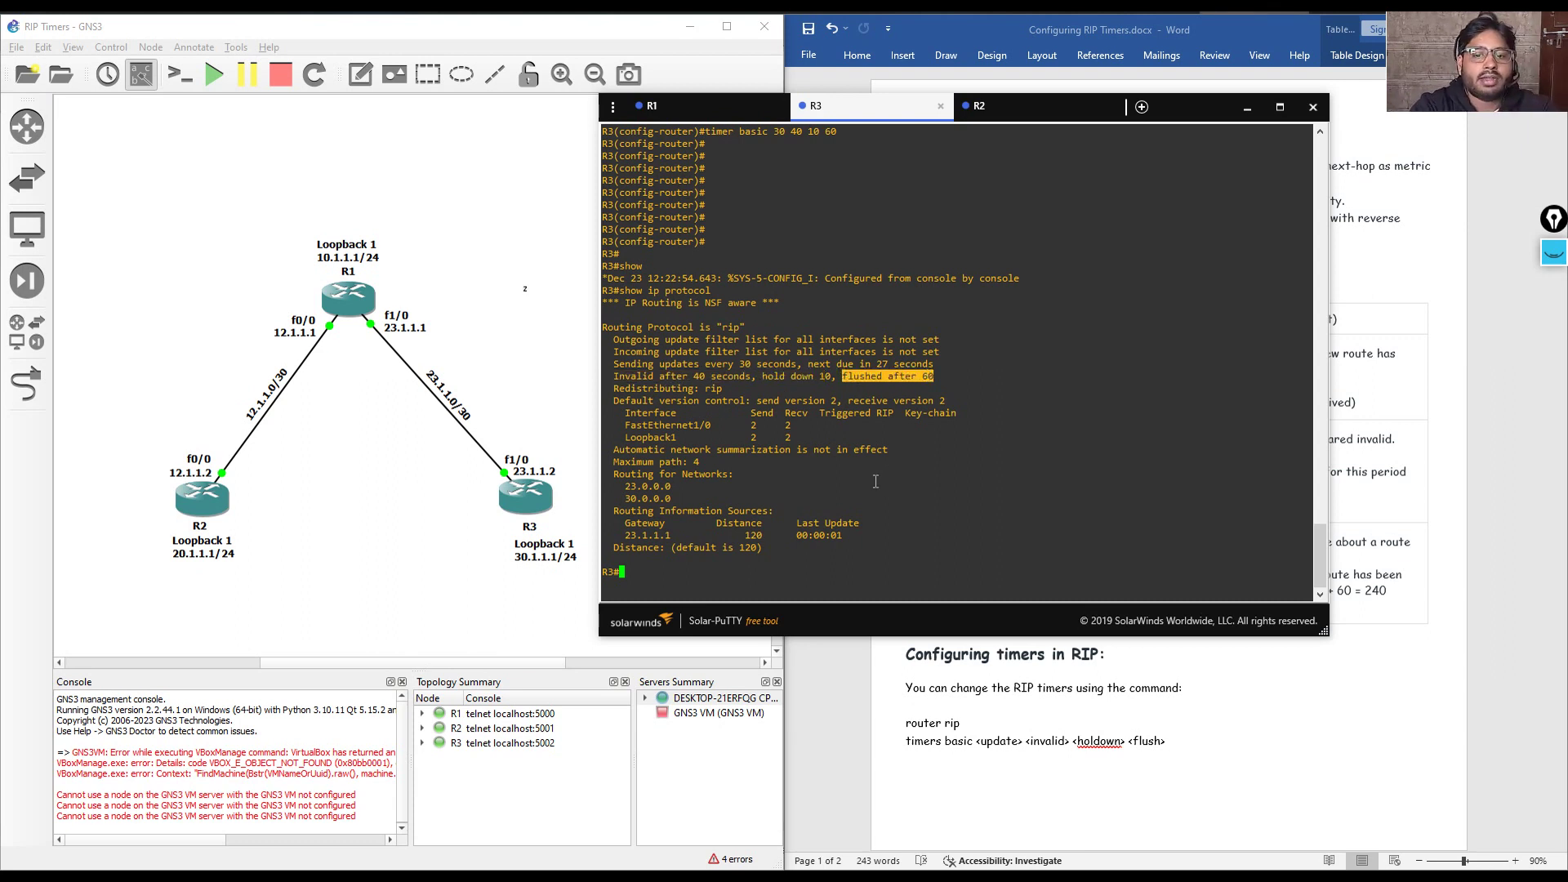
# Switch to R1's console and start entering a show command at the privileged prompt
pyautogui.hotkey('ctrl', 'shift', 'Tab')
pyautogui.scroll(-3, 810, 463)
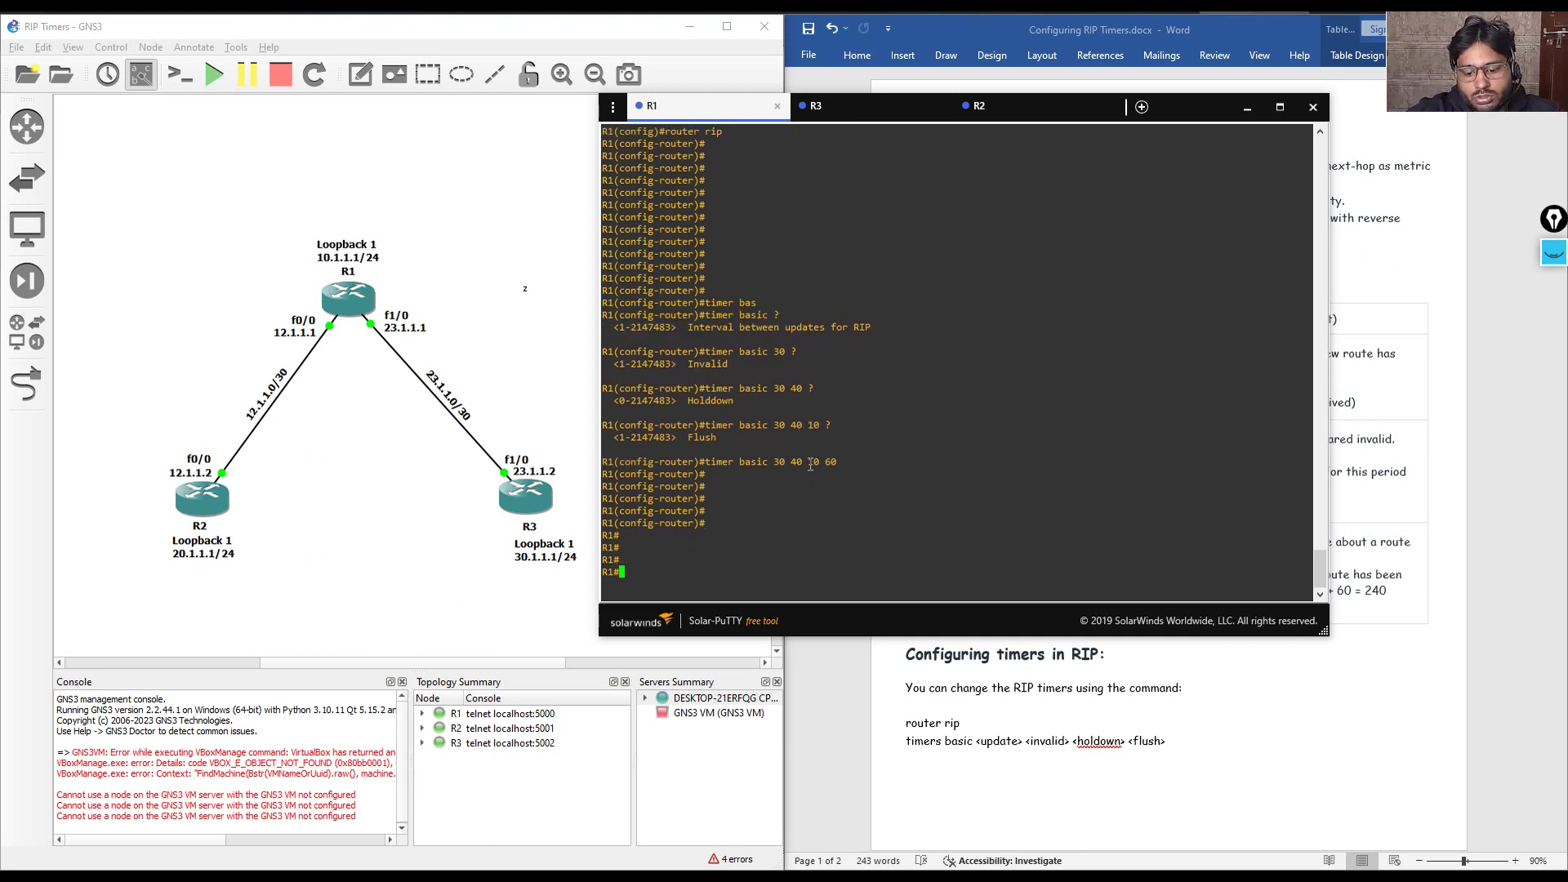
pyautogui.write('show')
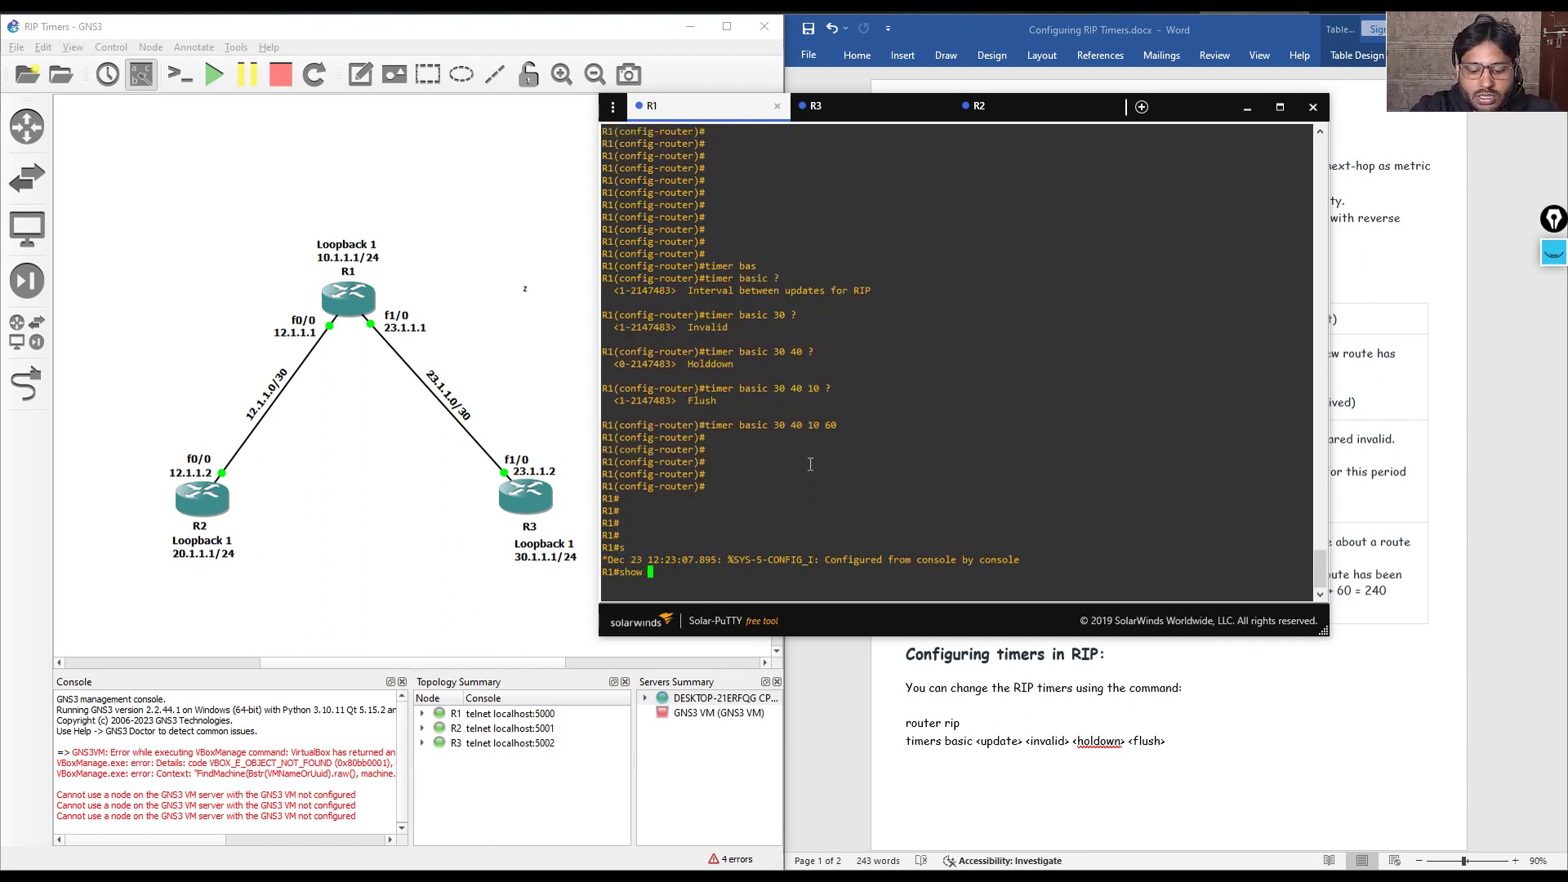
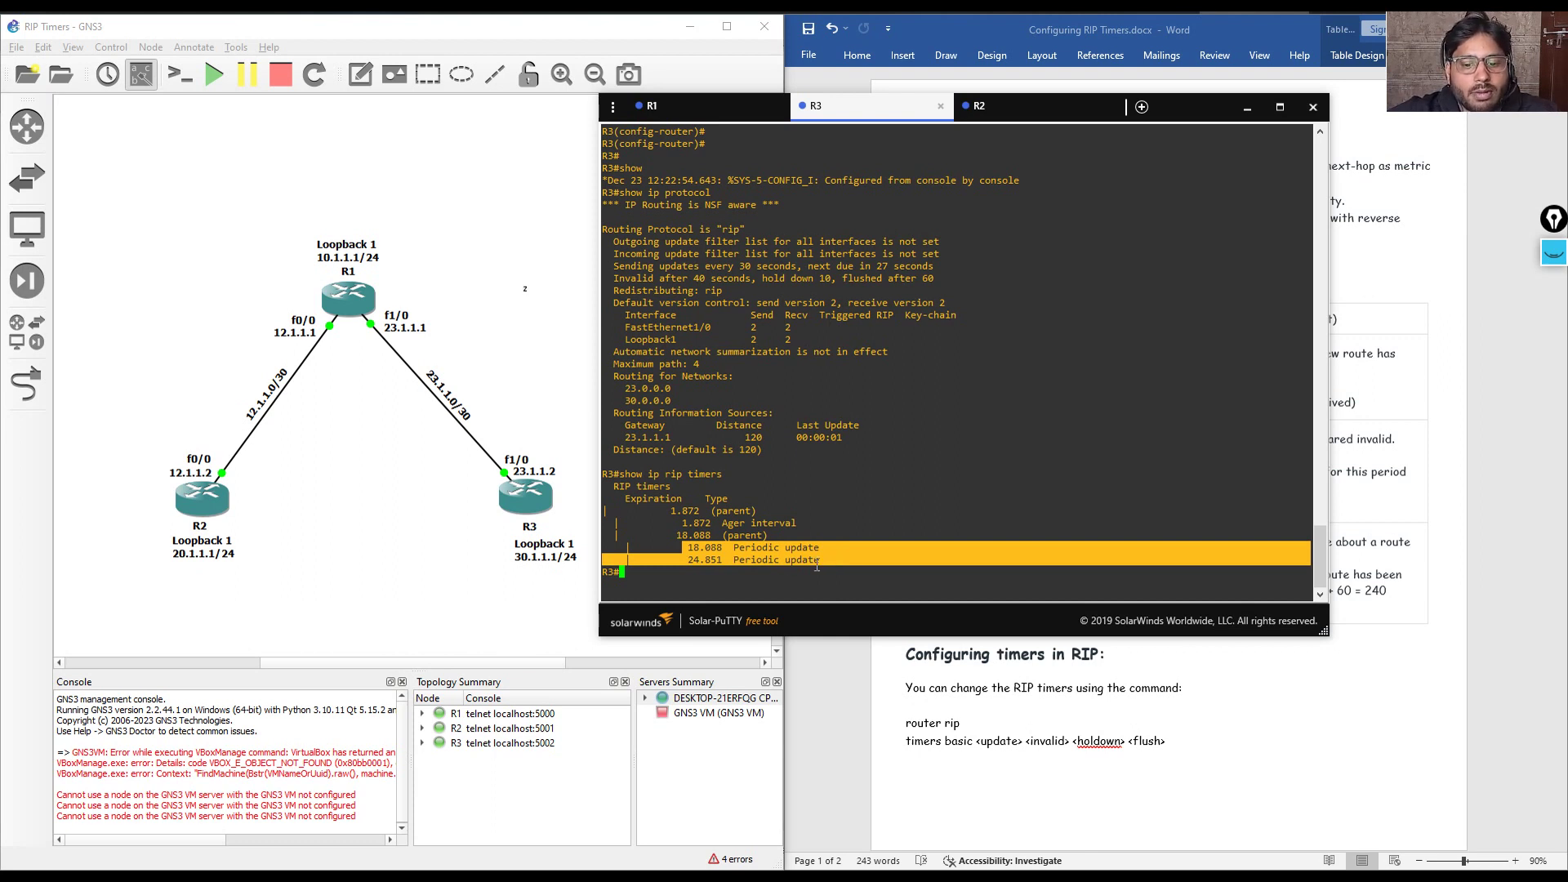
# Switch to R2's console, leave configuration mode and run show ip rip timers to examine the periodic update and ager interval entries
pyautogui.click(706, 553)
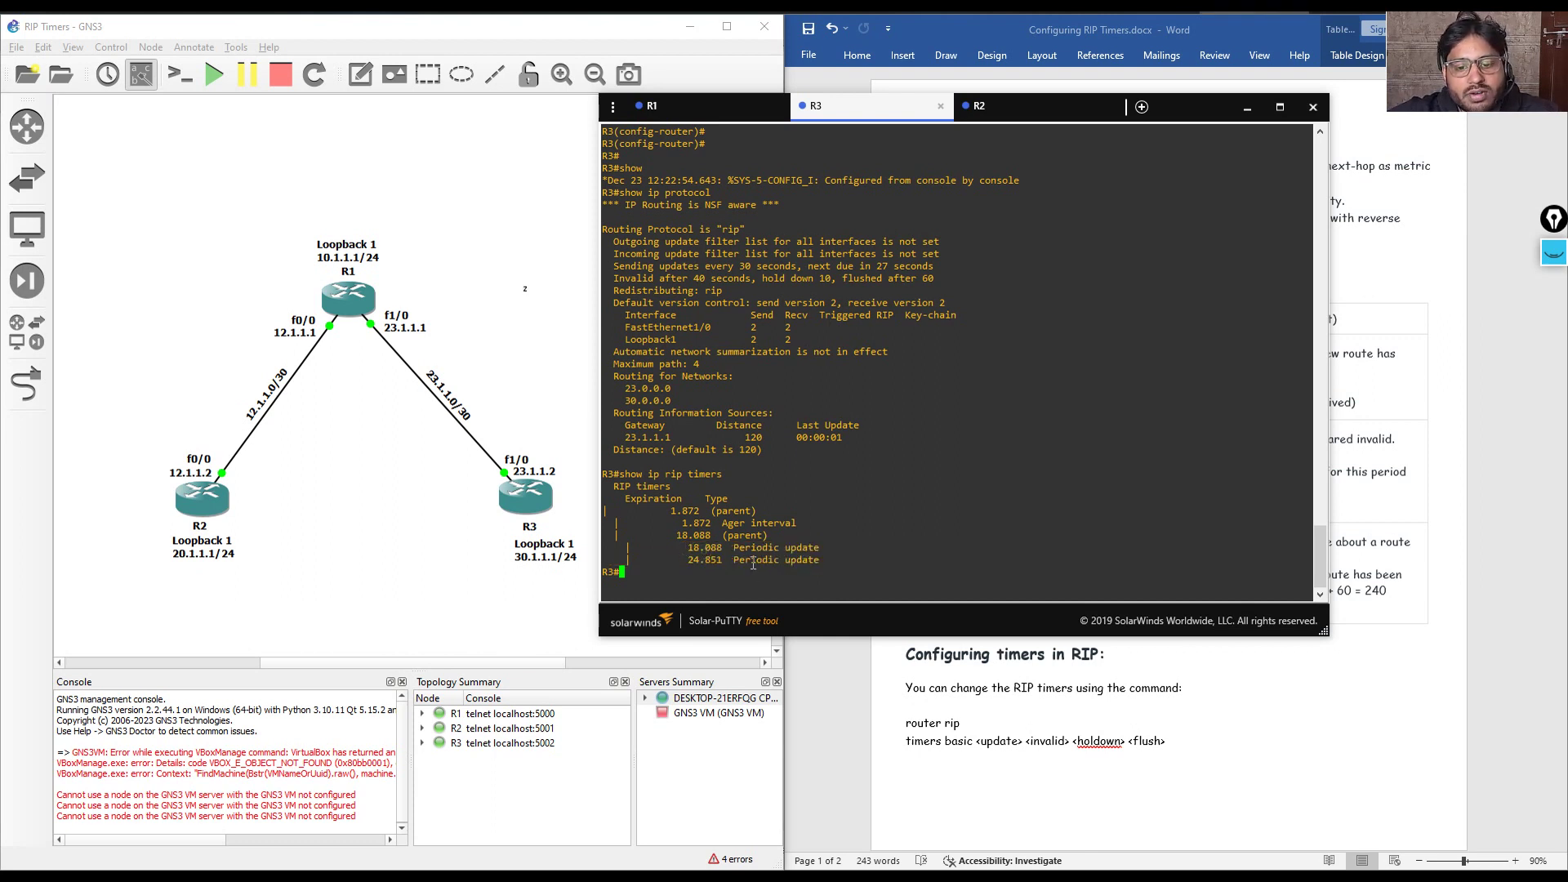
pyautogui.click(979, 105)
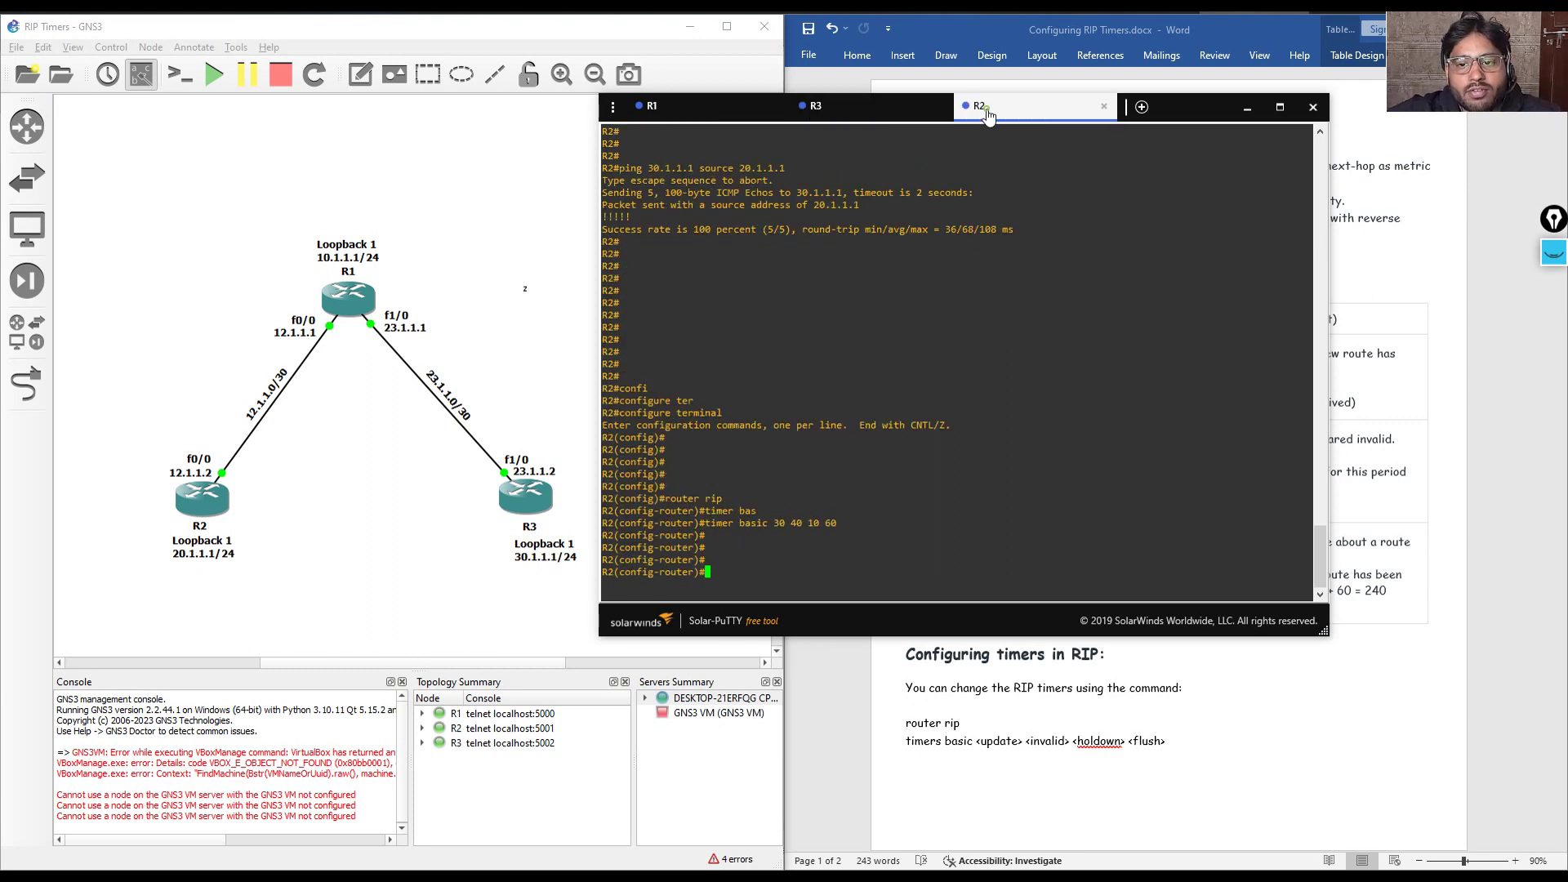
pyautogui.press('Return')
pyautogui.press('Return')
pyautogui.press('Return')
pyautogui.press('Return')
pyautogui.write('show ip rip timers')
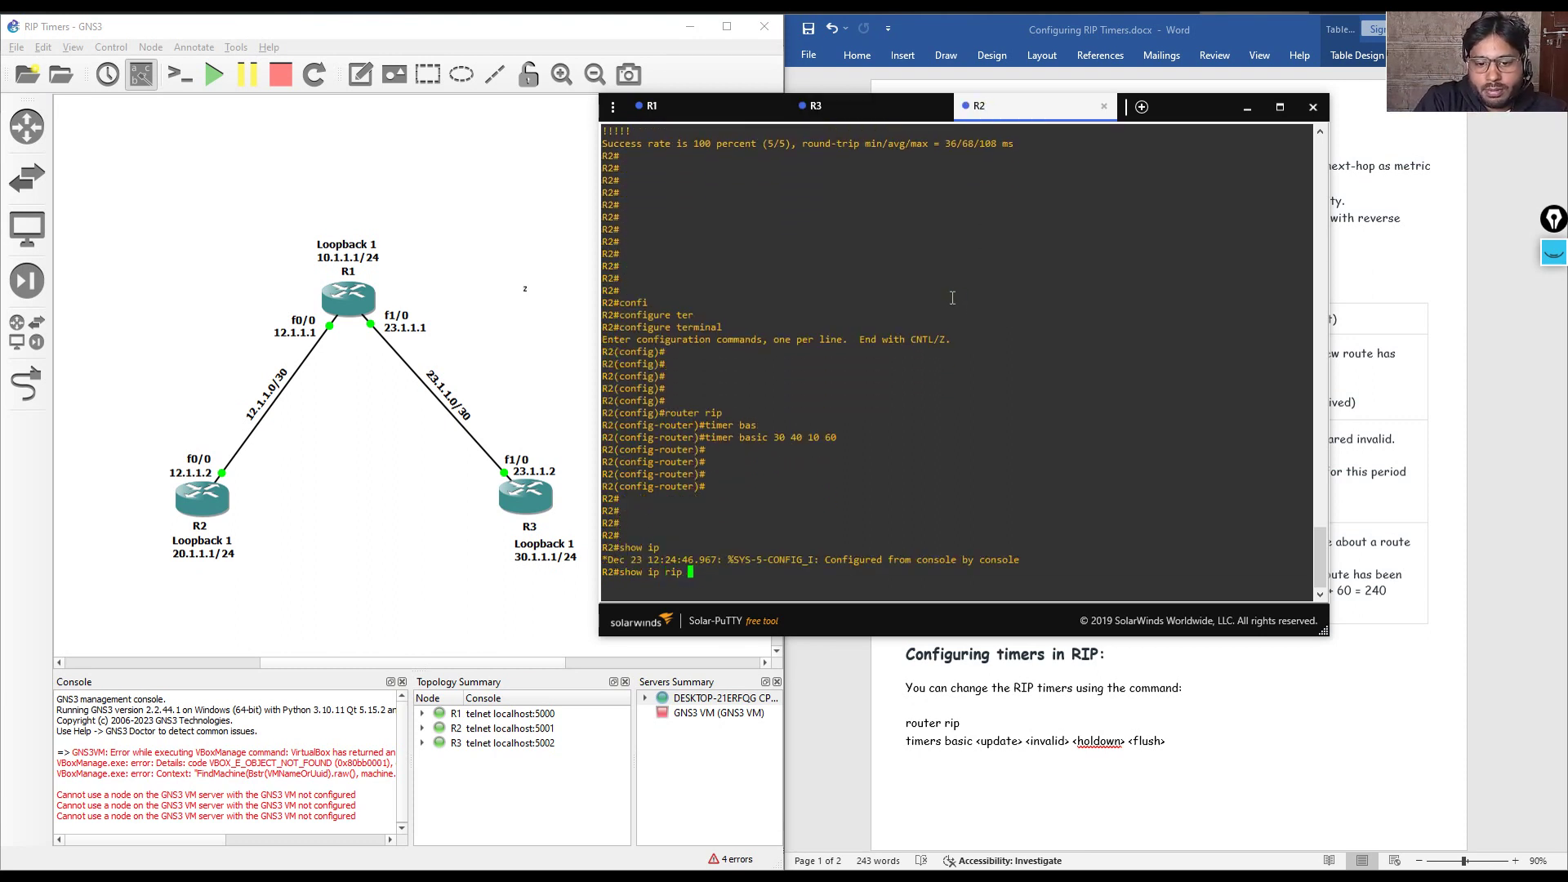
pyautogui.press('Return')
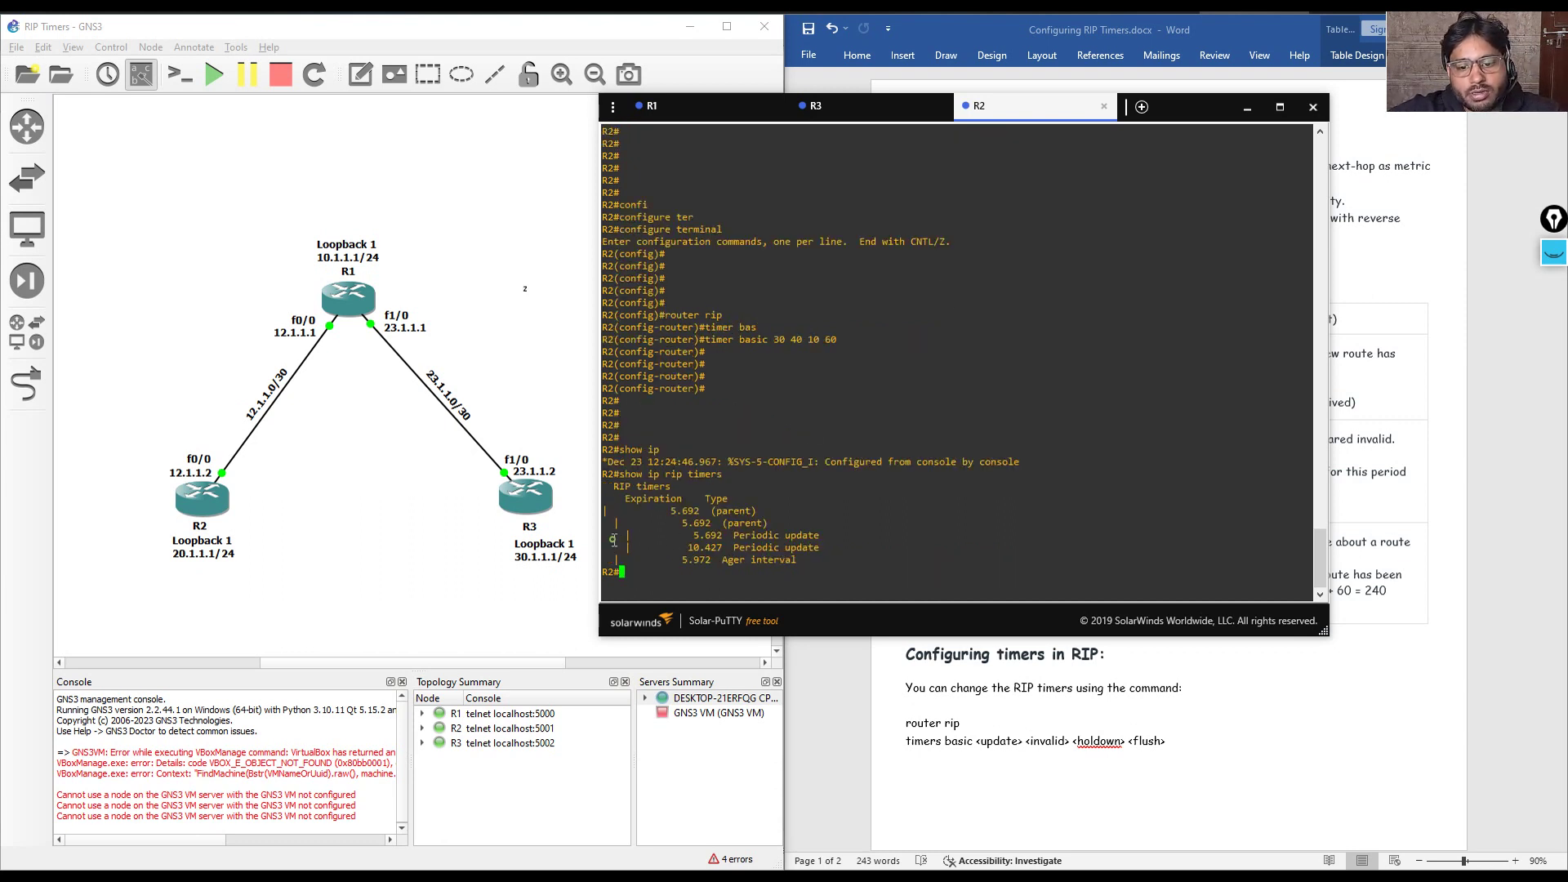
pyautogui.moveTo(614, 536); pyautogui.dragTo(826, 547)
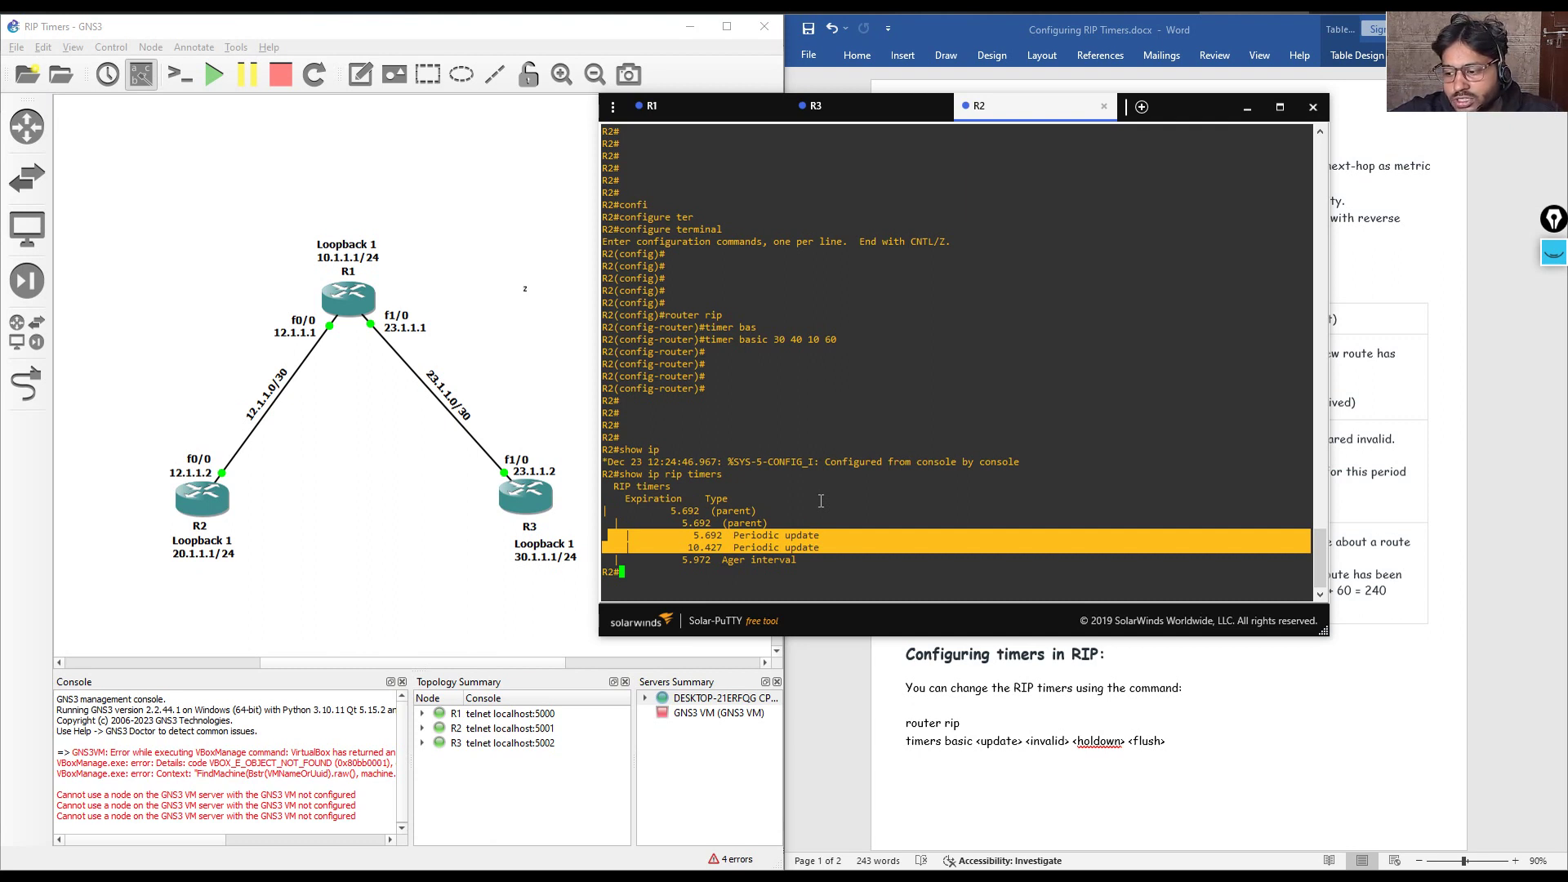
pyautogui.doubleClick(696, 559)
# Rerun show ip rip timers on R2 repeatedly to watch the timers count down, and minimize the console window
pyautogui.press('Up')
pyautogui.press('Return')
pyautogui.press('Up')
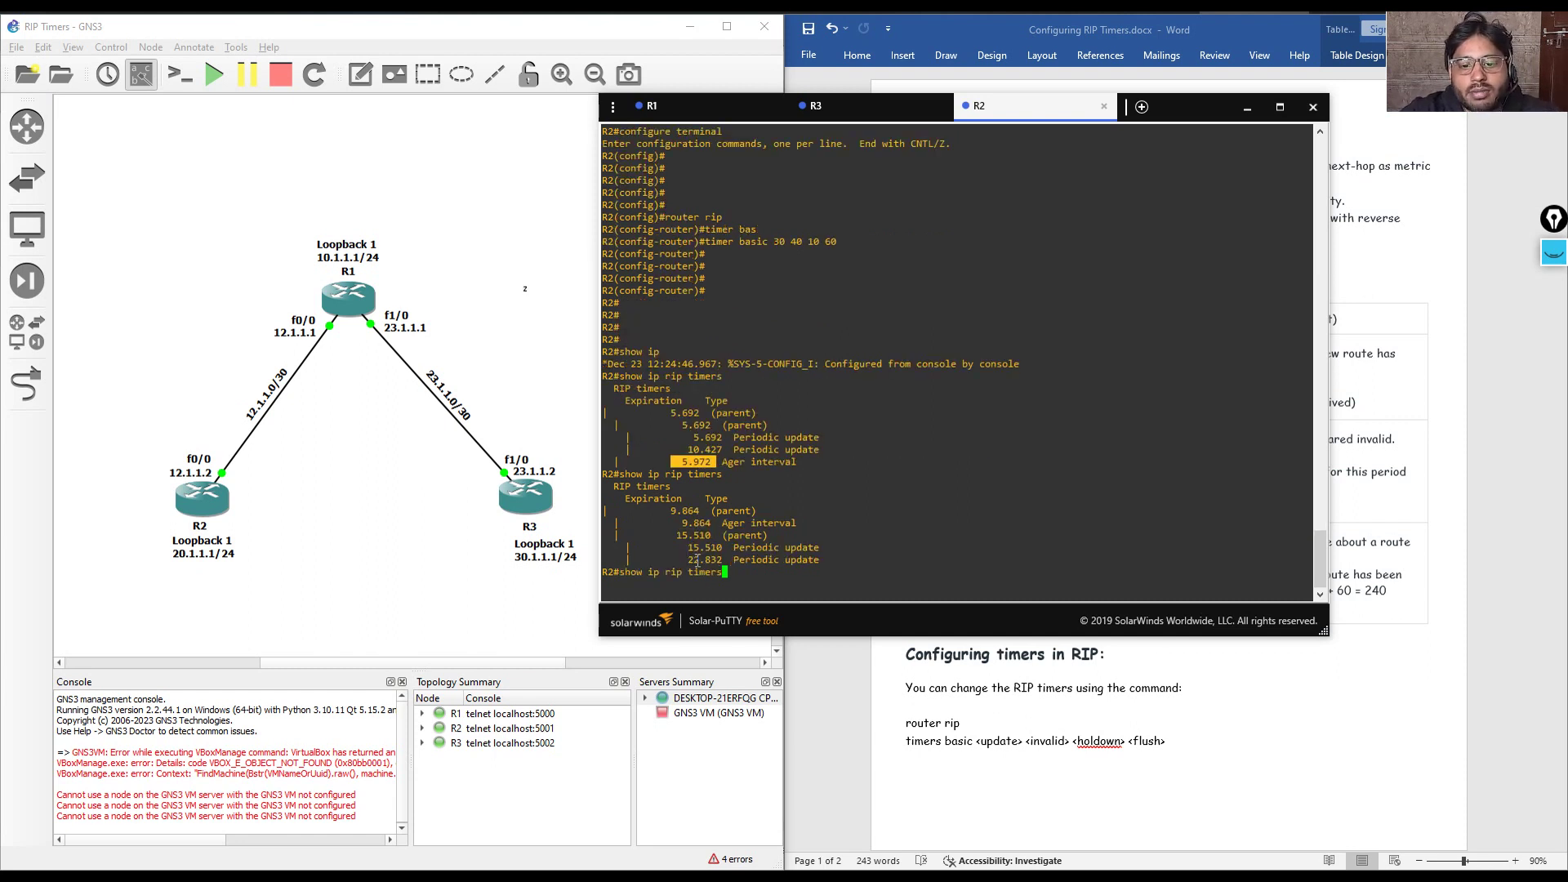
pyautogui.press('Return')
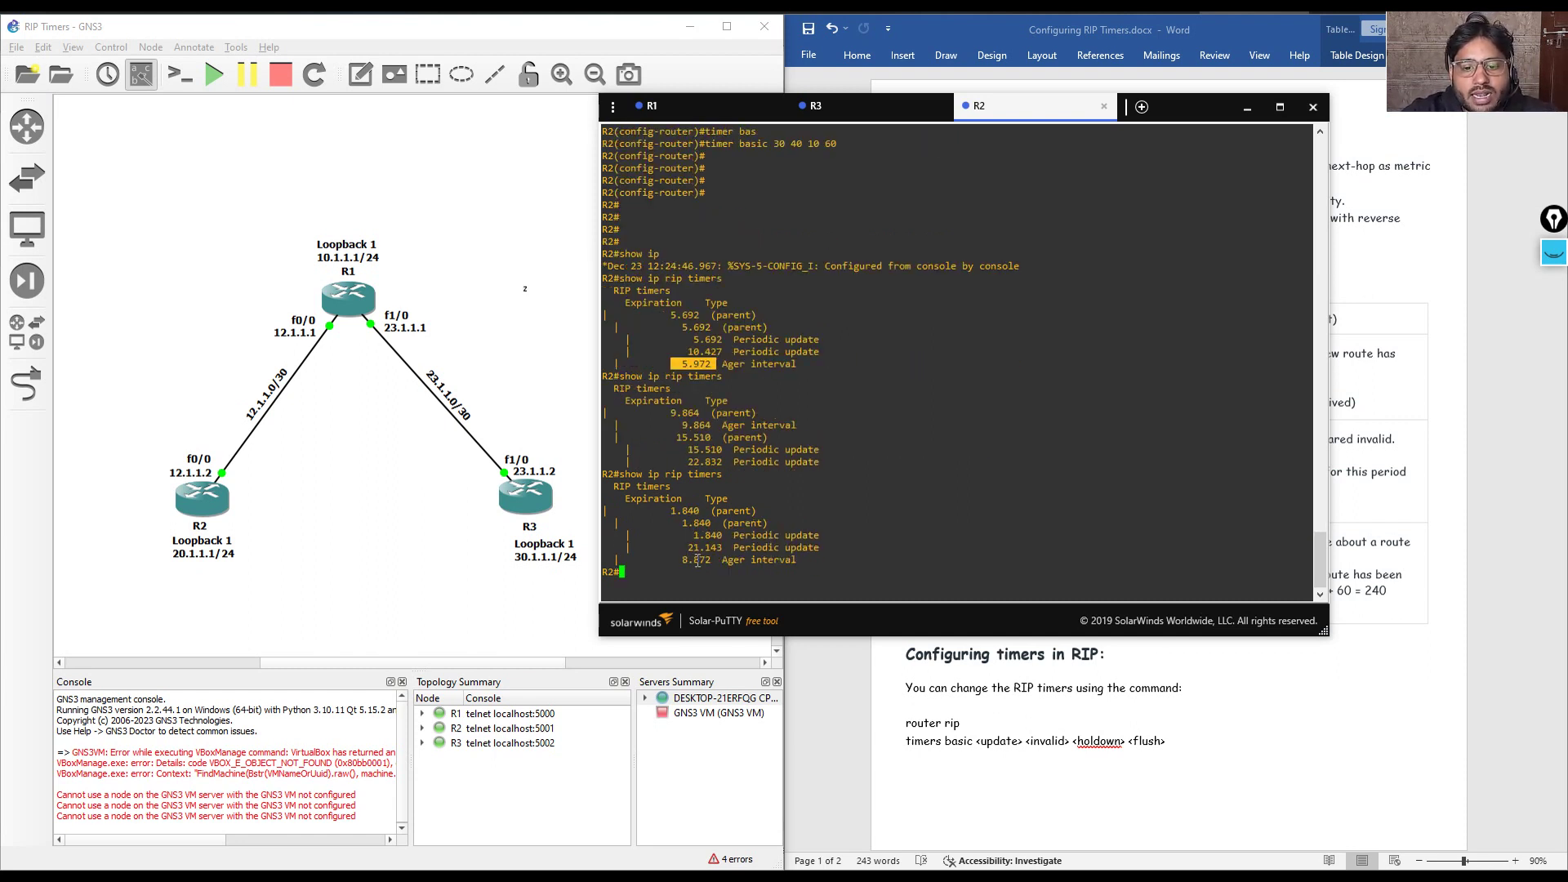
pyautogui.press('Up')
pyautogui.press('Return')
pyautogui.press('Up')
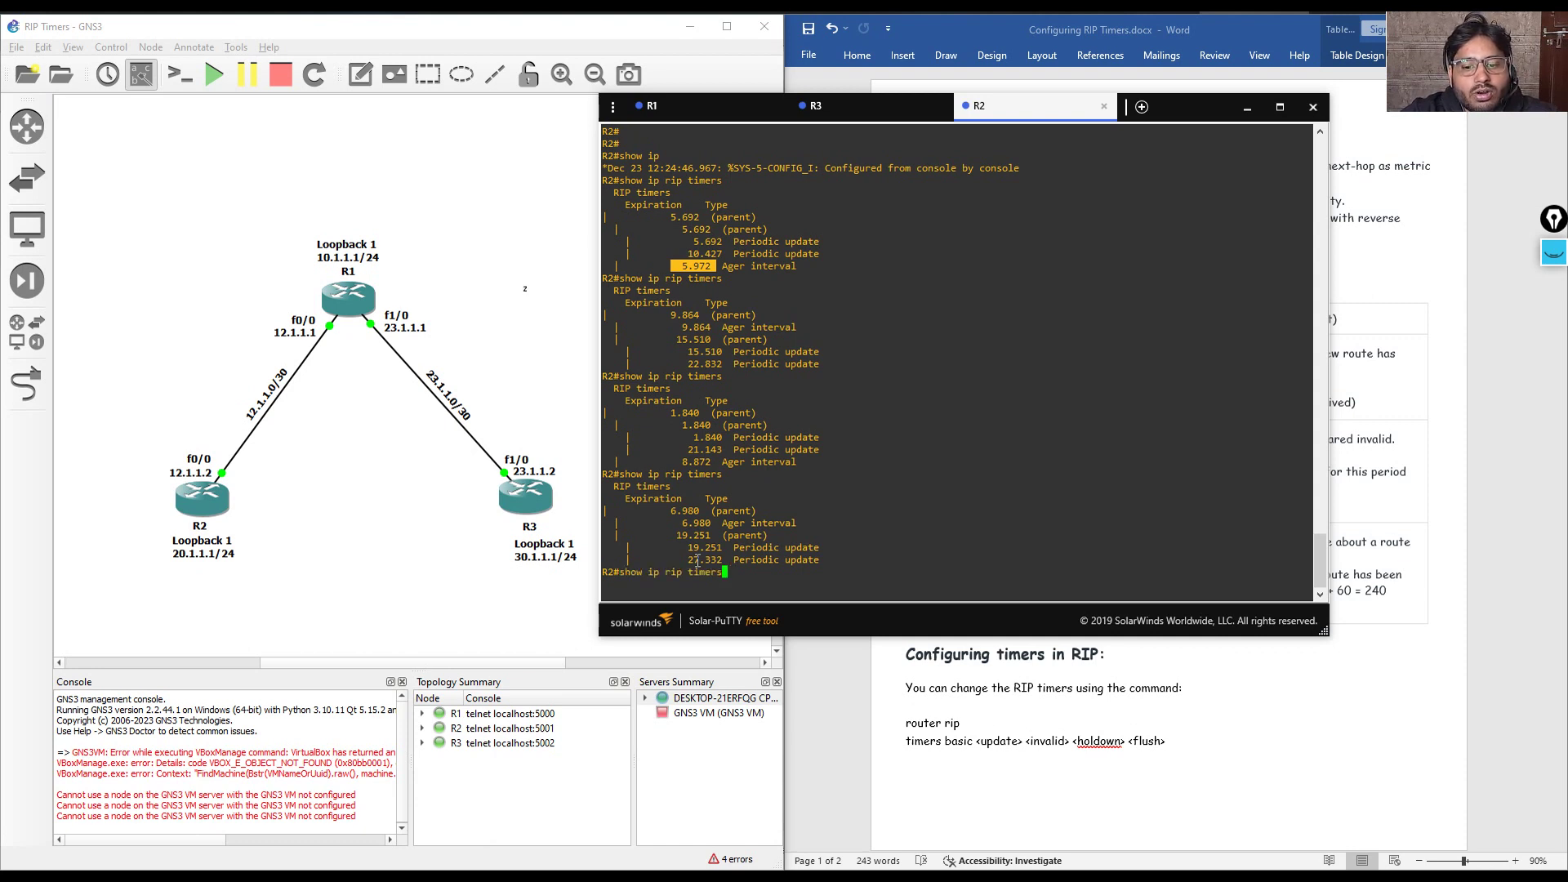
pyautogui.press('Return')
pyautogui.press('Up')
pyautogui.press('Return')
pyautogui.press('Up')
pyautogui.press('Return')
pyautogui.press('Up')
pyautogui.press('Return')
pyautogui.press('Up')
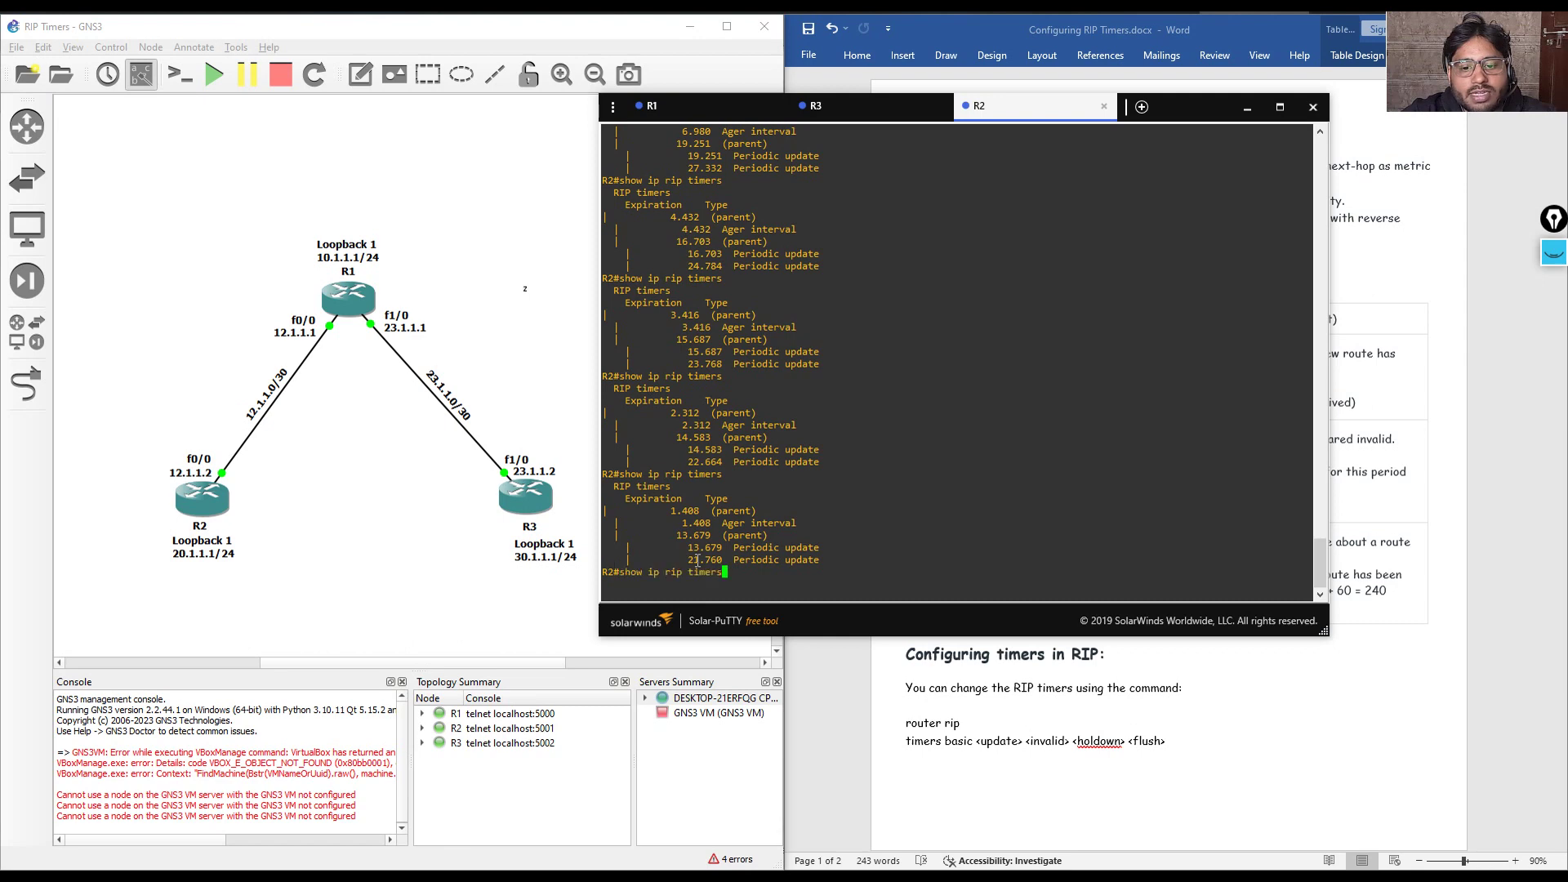
pyautogui.press('Return')
pyautogui.press('Up')
pyautogui.press('Return')
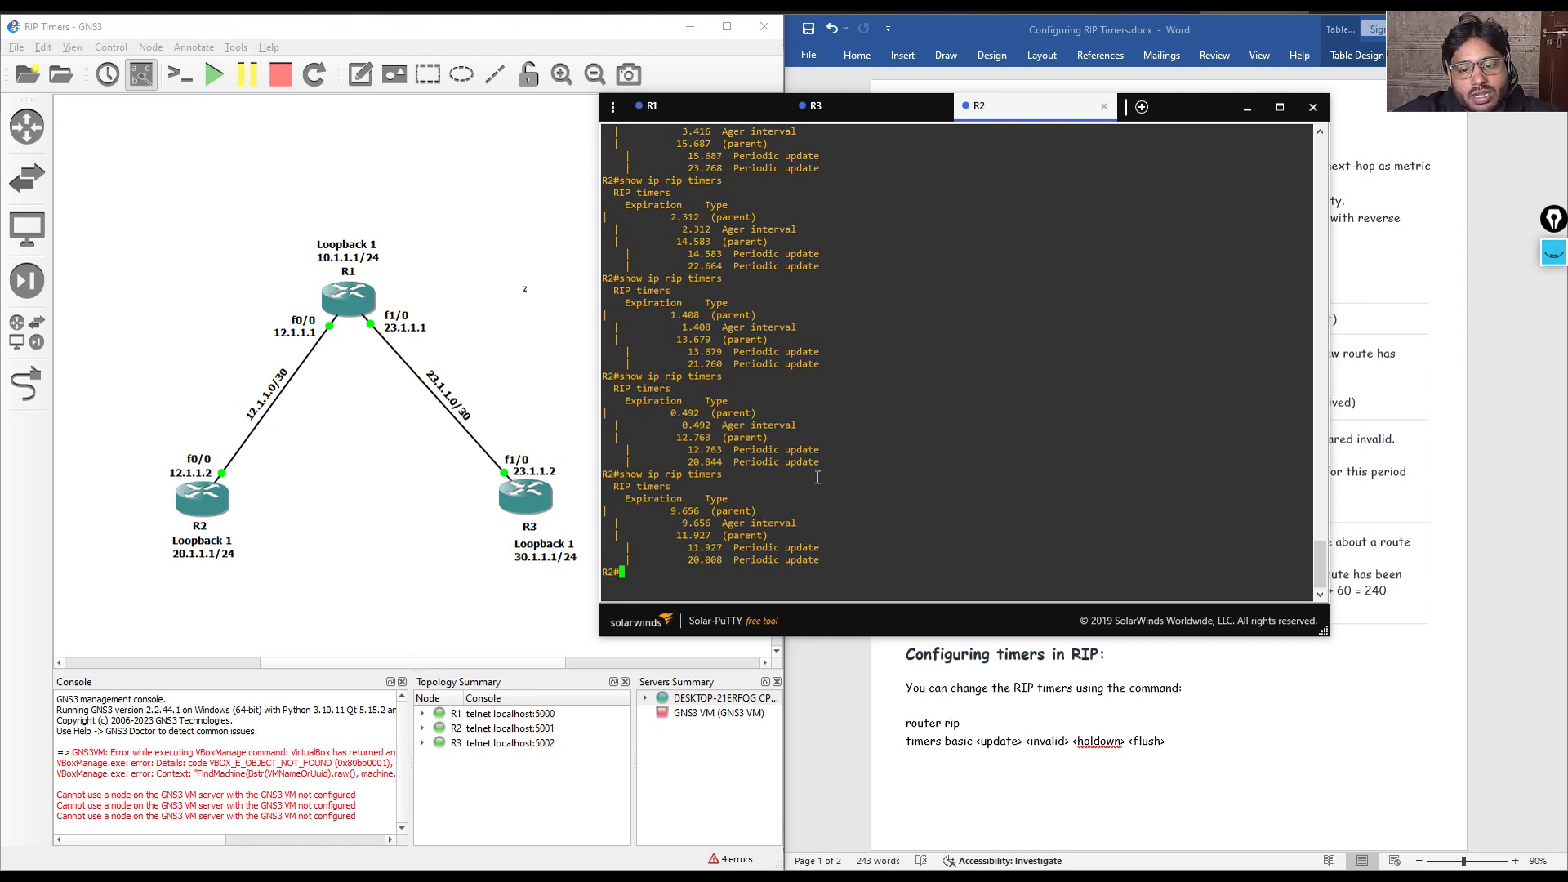
pyautogui.press('super+Down')
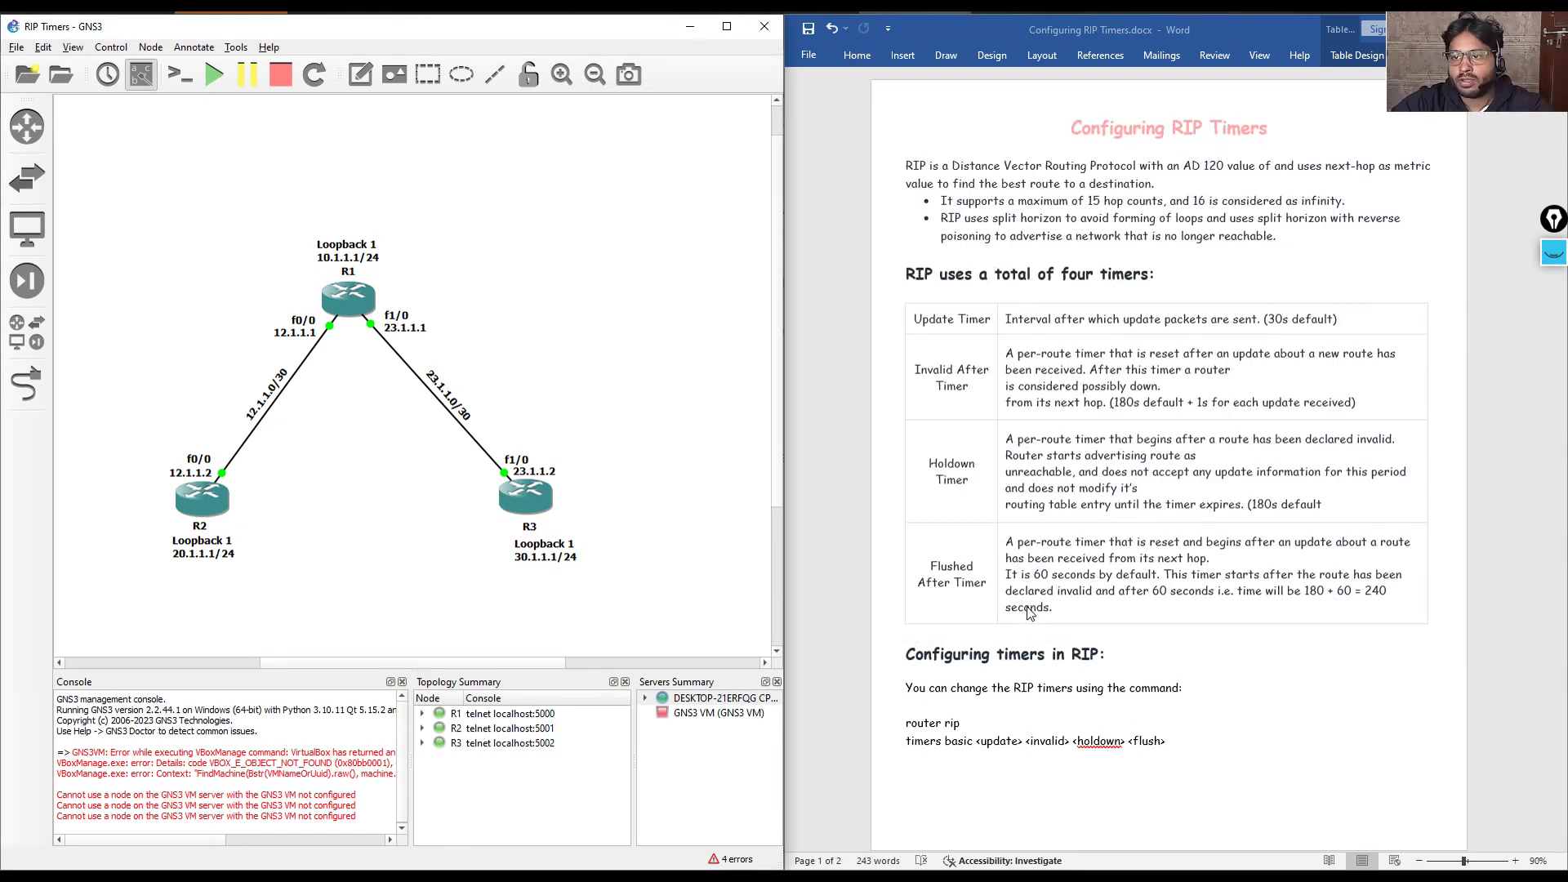